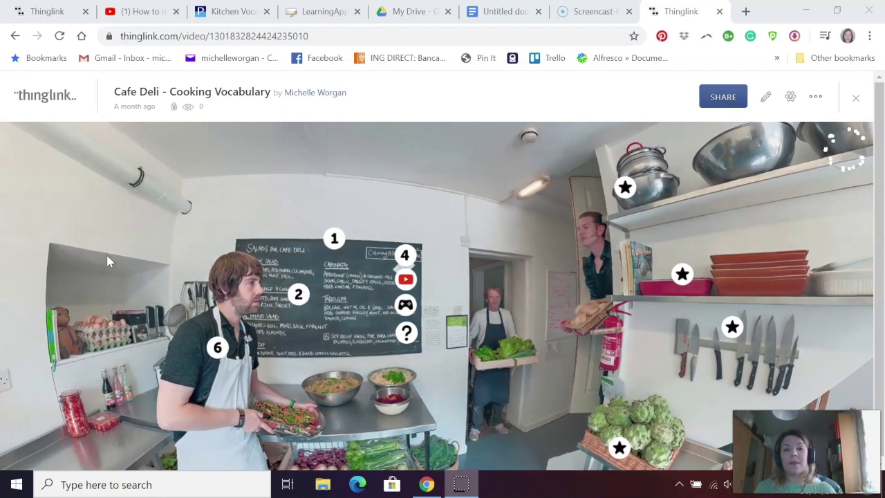
- Finish the cloned Cafe Deli scene and close its viewer to return to My Media
{"action": "left_click", "coordinate": [164, 287]}
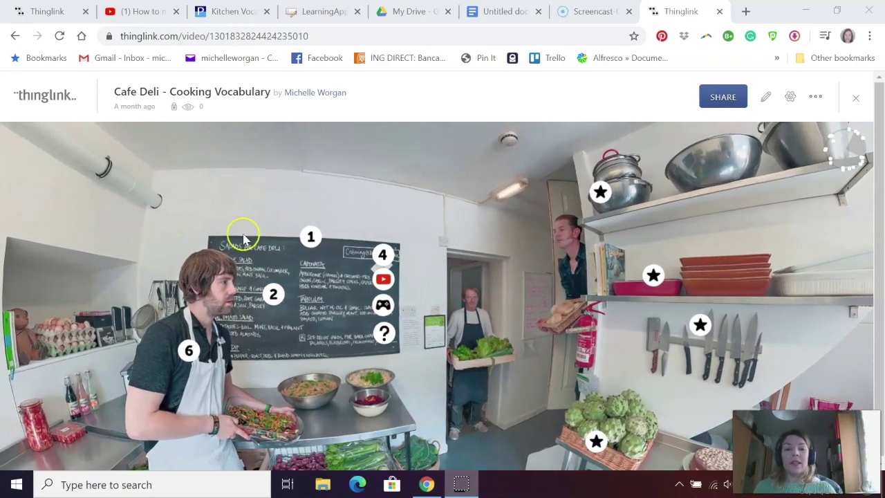
{"action": "left_click", "coordinate": [520, 231]}
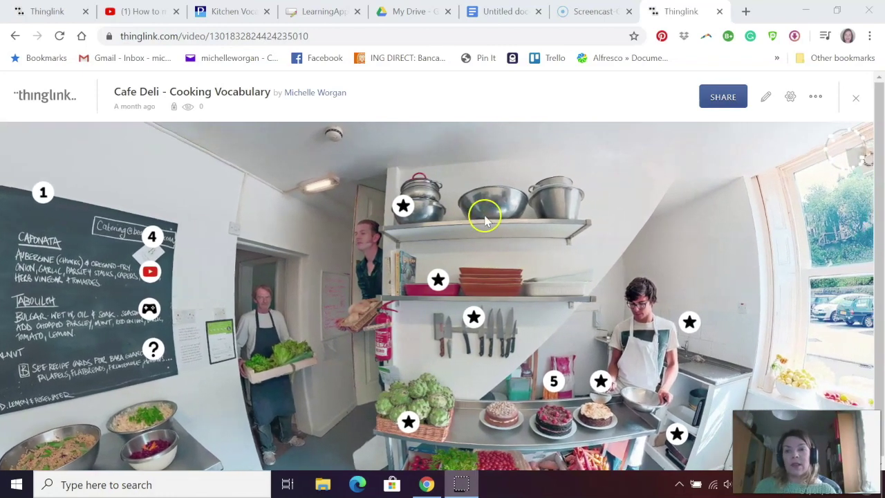
{"action": "left_click", "coordinate": [47, 12]}
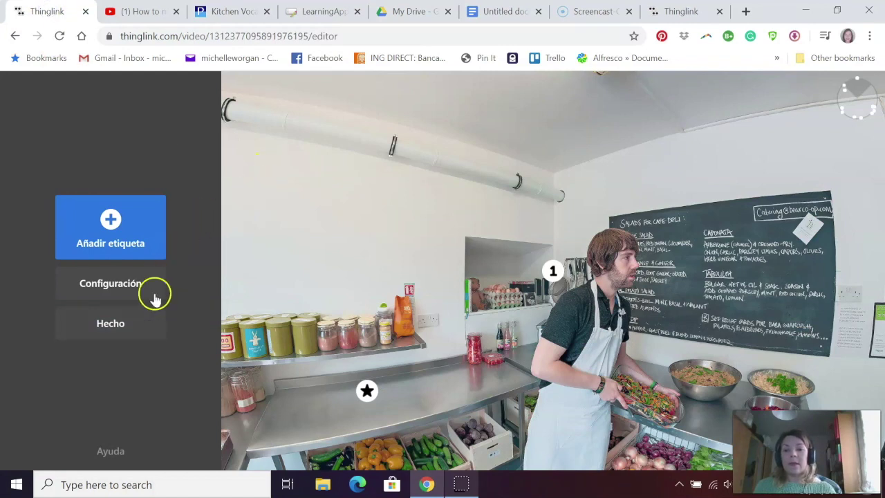
{"action": "left_click", "coordinate": [111, 325]}
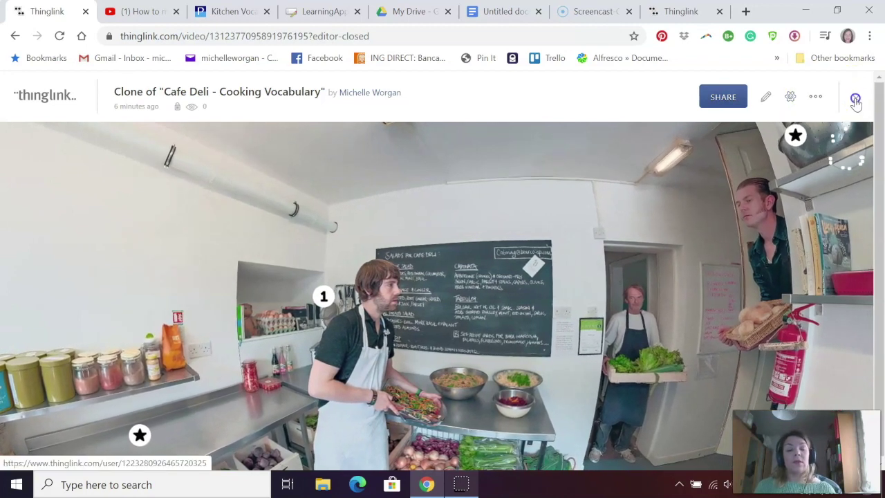
{"action": "left_click", "coordinate": [855, 99]}
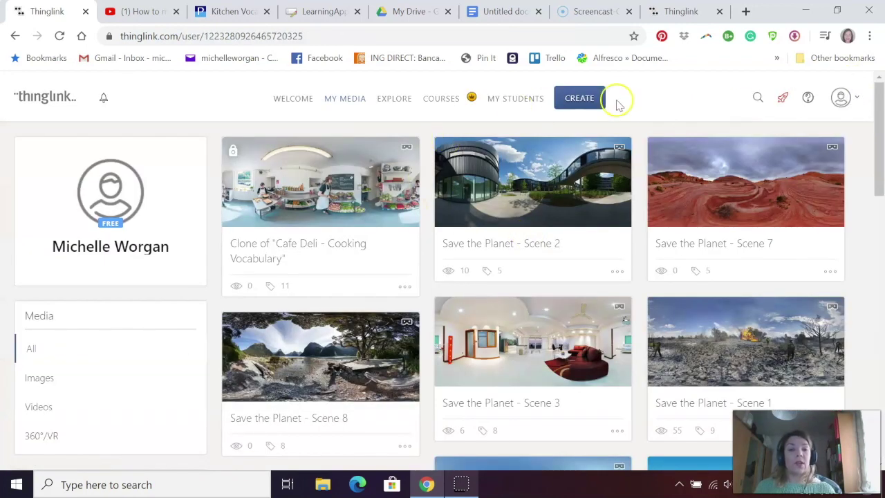
- Open the cloned 'Cafe Deli - Cooking Vocabulary' scene in the editor from its card menu
{"action": "left_click", "coordinate": [576, 102]}
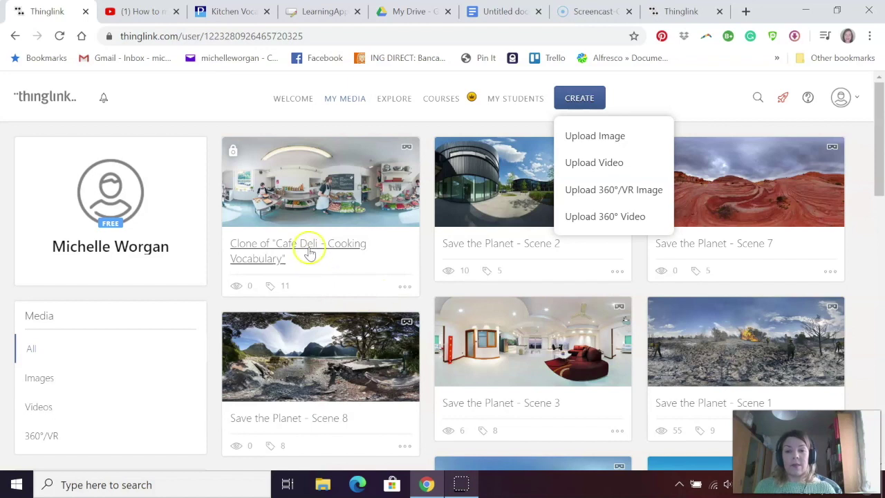
{"action": "left_click", "coordinate": [405, 287]}
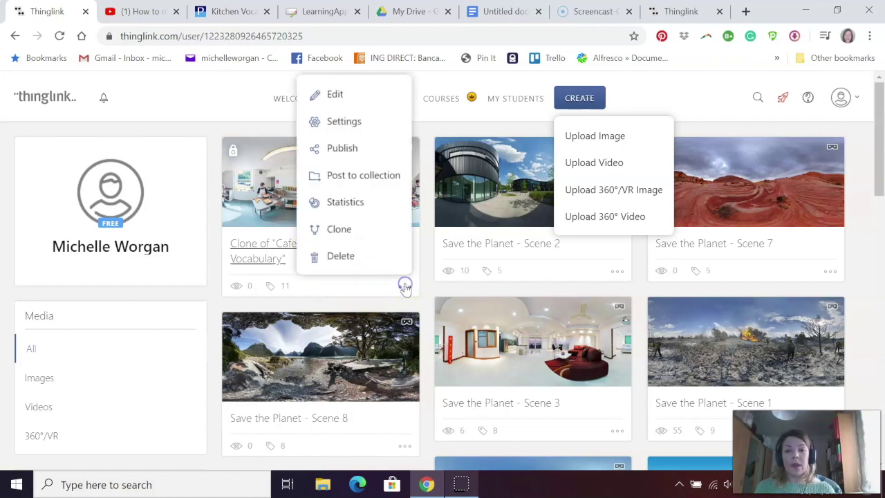
{"action": "left_click", "coordinate": [351, 96]}
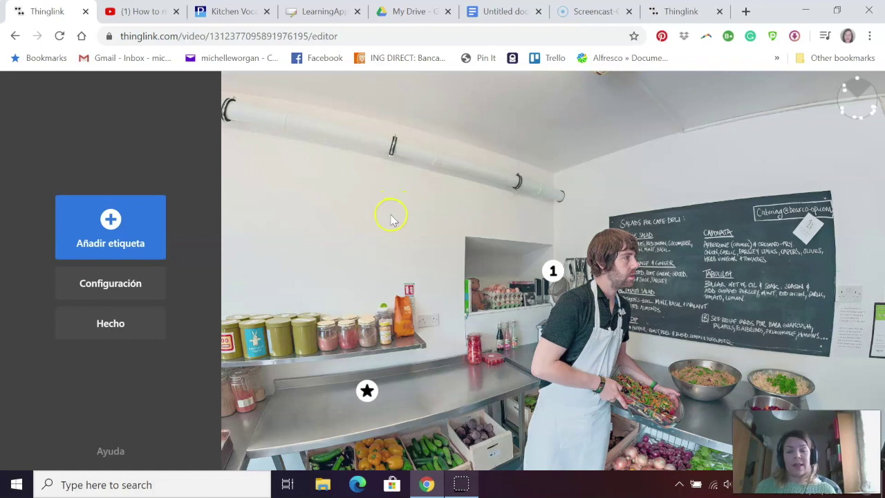
- Give tag 1 the first-day-in-the-kitchen welcome paragraph and move it above the chalkboard
{"action": "left_click_drag", "start_coordinate": [425, 233], "coordinate": [310, 223]}
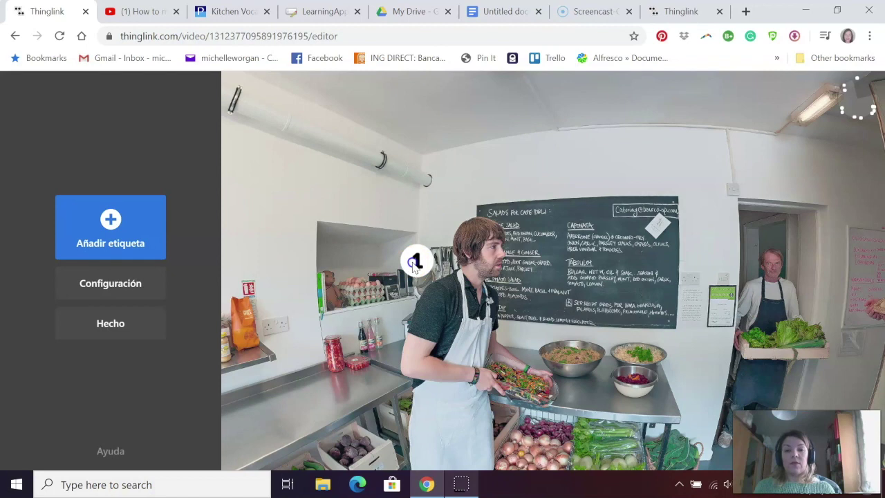
{"action": "left_click", "coordinate": [414, 263]}
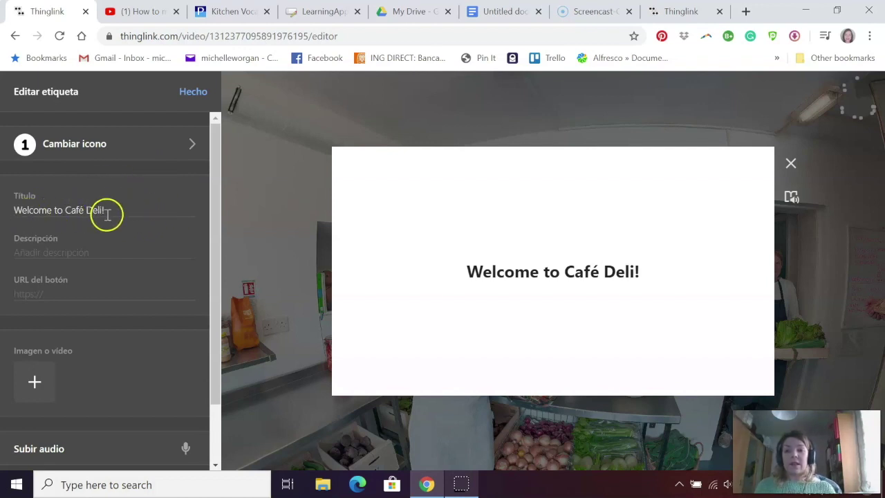
{"action": "left_click", "coordinate": [502, 12]}
{"action": "left_click_drag", "start_coordinate": [574, 334], "coordinate": [259, 316]}
{"action": "key", "text": "ctrl+c"}
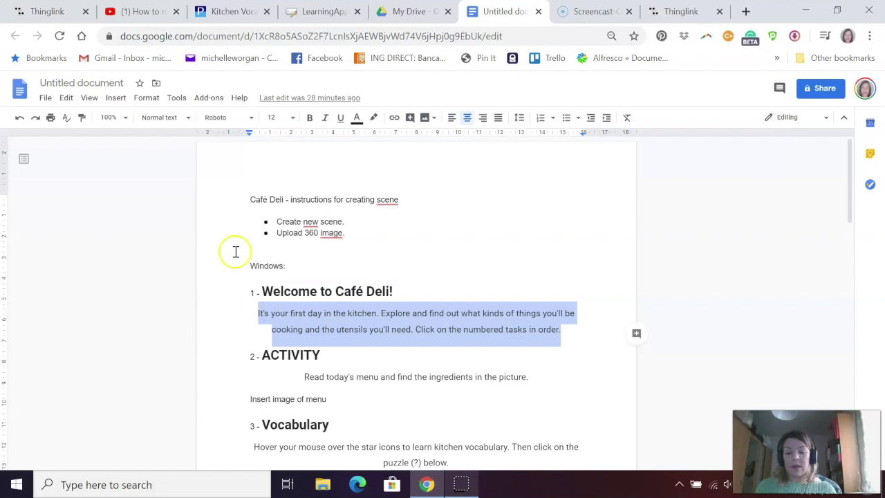
{"action": "left_click", "coordinate": [40, 11]}
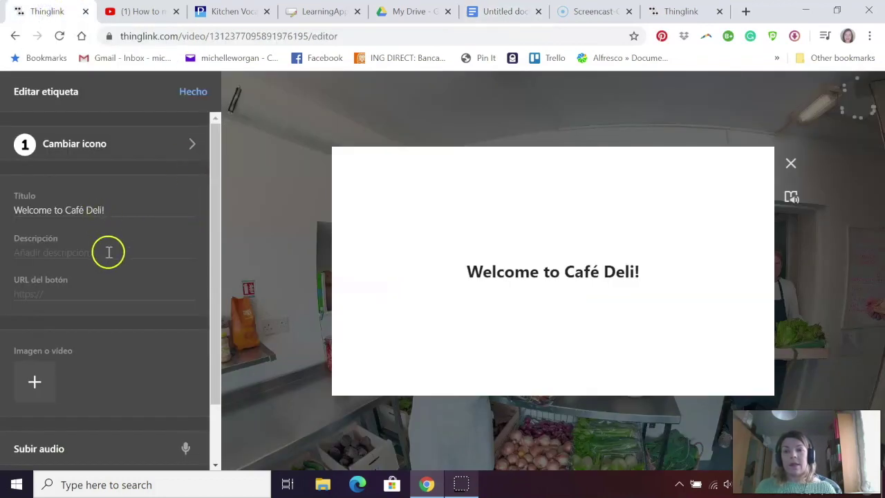
{"action": "key", "text": "ctrl+v"}
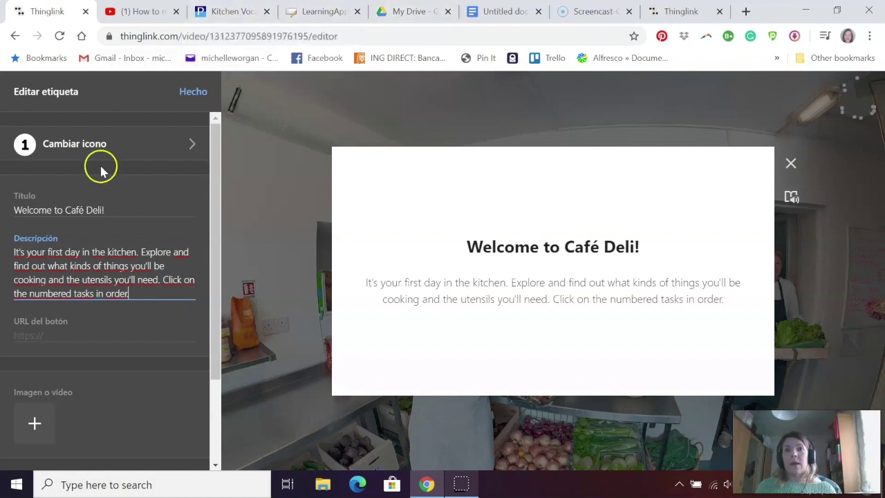
{"action": "left_click", "coordinate": [194, 92]}
{"action": "mouse_move", "coordinate": [417, 258]}
{"action": "left_mouse_down"}
{"action": "mouse_move", "coordinate": [616, 223]}
{"action": "mouse_move", "coordinate": [599, 170]}
{"action": "mouse_move", "coordinate": [544, 180]}
{"action": "left_mouse_up"}
{"action": "left_click", "coordinate": [585, 360]}
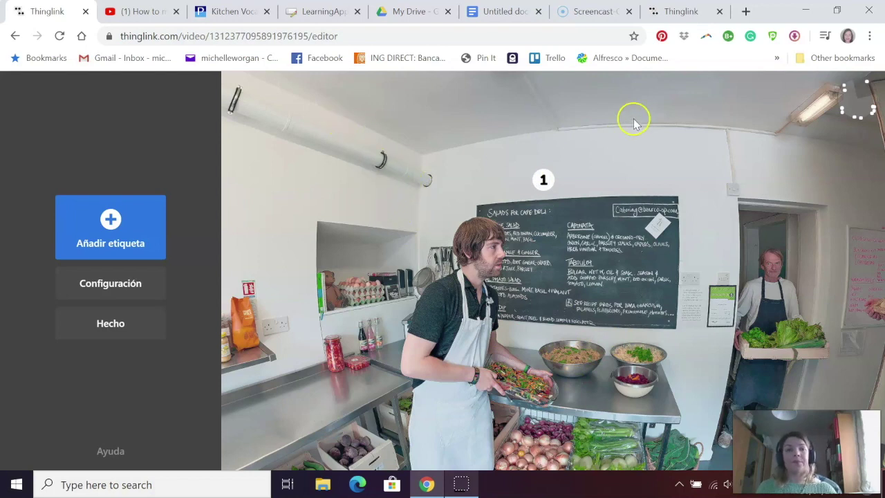
- Check task 2's ACTIVITY popup in the finished Cafe Deli scene for reference
{"action": "left_click", "coordinate": [674, 11]}
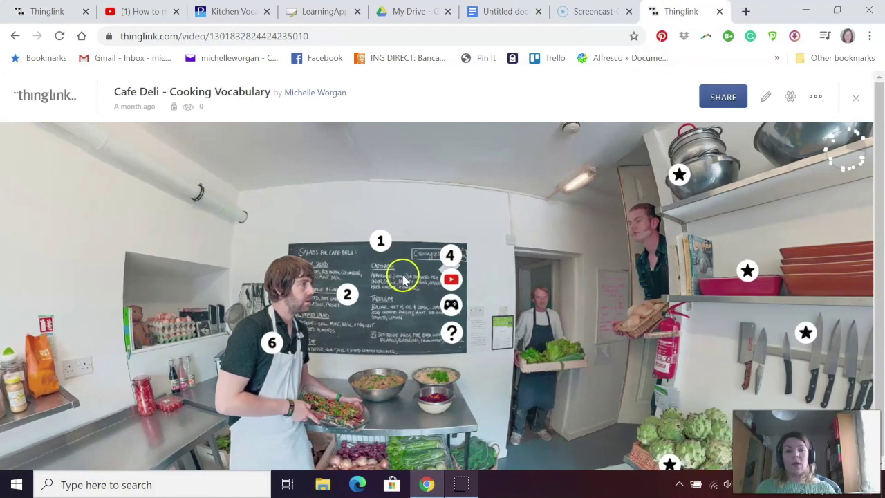
{"action": "left_click_drag", "start_coordinate": [404, 280], "coordinate": [76, 209]}
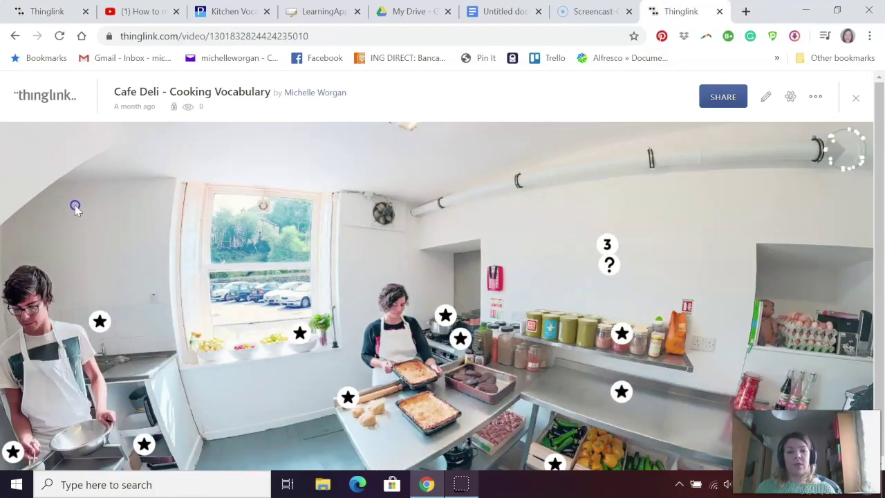
{"action": "left_click_drag", "start_coordinate": [358, 197], "coordinate": [35, 173]}
{"action": "left_click_drag", "start_coordinate": [421, 178], "coordinate": [132, 158]}
{"action": "left_click", "coordinate": [405, 244]}
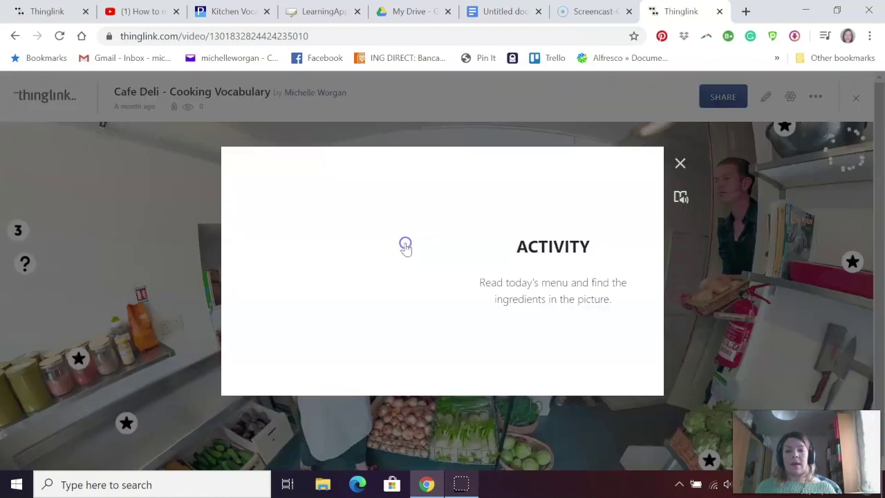
{"action": "left_click", "coordinate": [682, 164]}
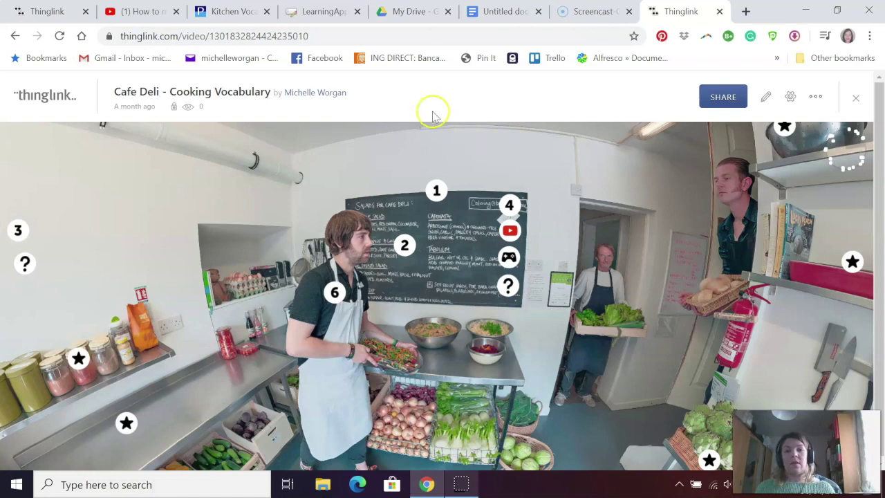
{"action": "left_click", "coordinate": [22, 8]}
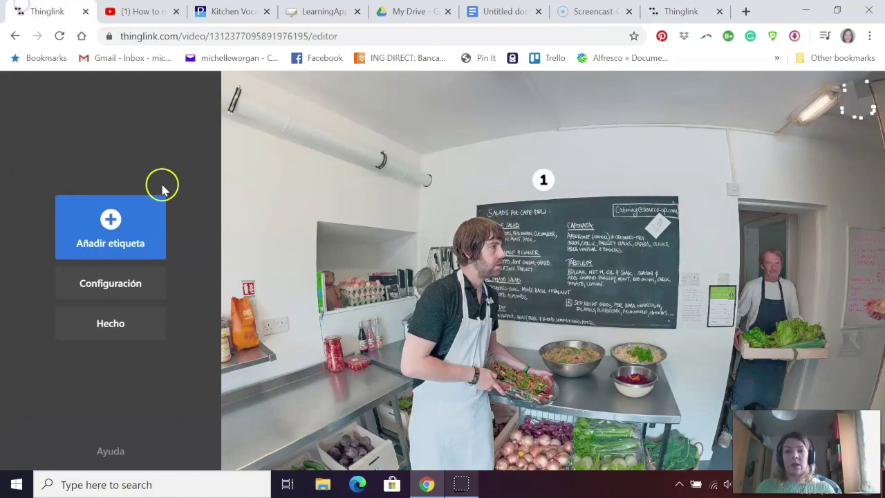
- Add a new text-and-media tag with the white number 2 icon
{"action": "left_click", "coordinate": [110, 224]}
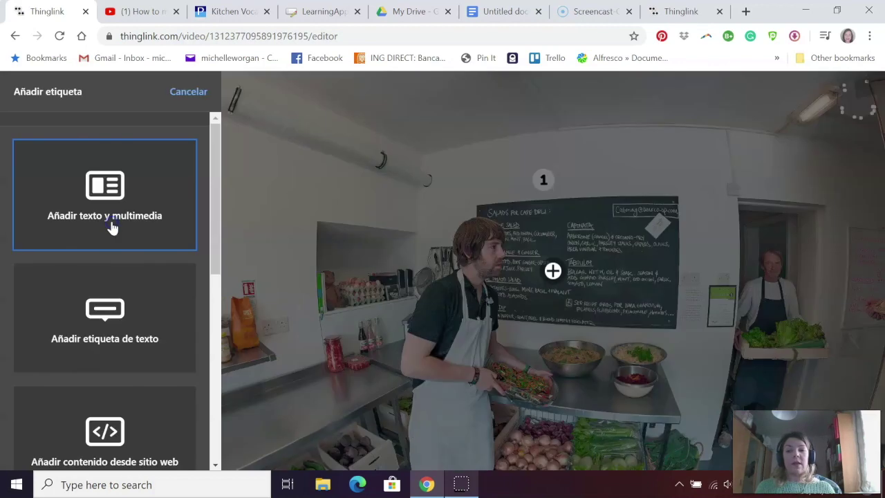
{"action": "left_click", "coordinate": [74, 196]}
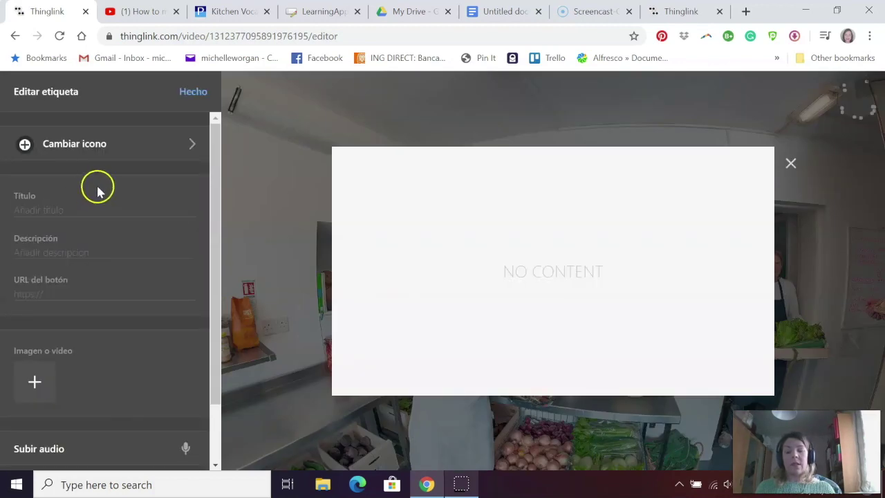
{"action": "left_click", "coordinate": [148, 145]}
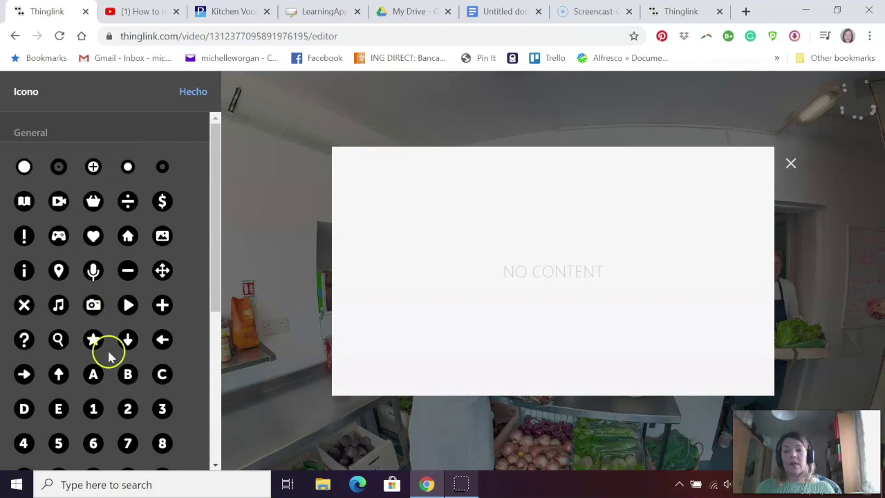
{"action": "left_click", "coordinate": [128, 410]}
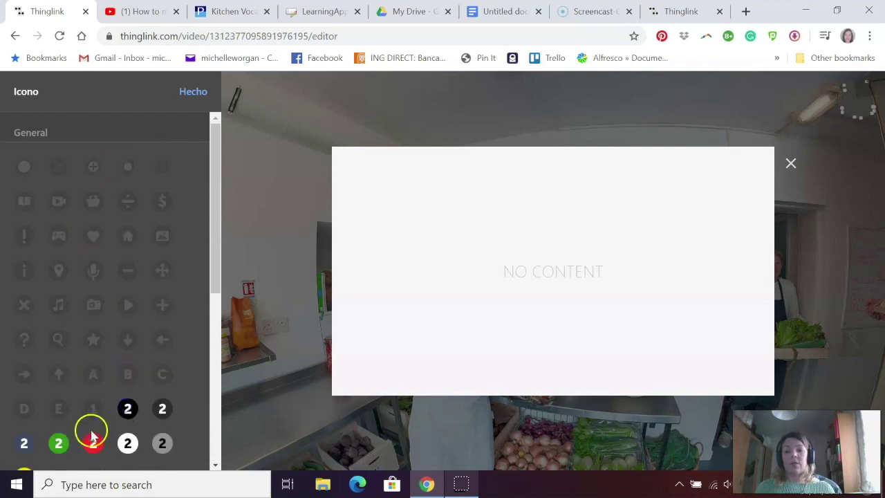
{"action": "left_click", "coordinate": [125, 442]}
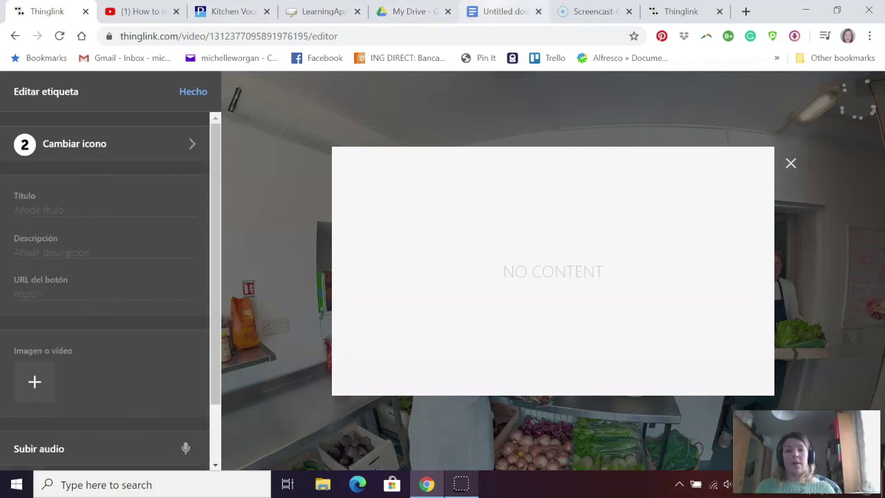
- Paste 'ACTIVITY' from the instructions document as the new tag's title
{"action": "left_click", "coordinate": [490, 9]}
{"action": "scroll", "coordinate": [441, 347], "scroll_direction": "down", "scroll_amount": 2}
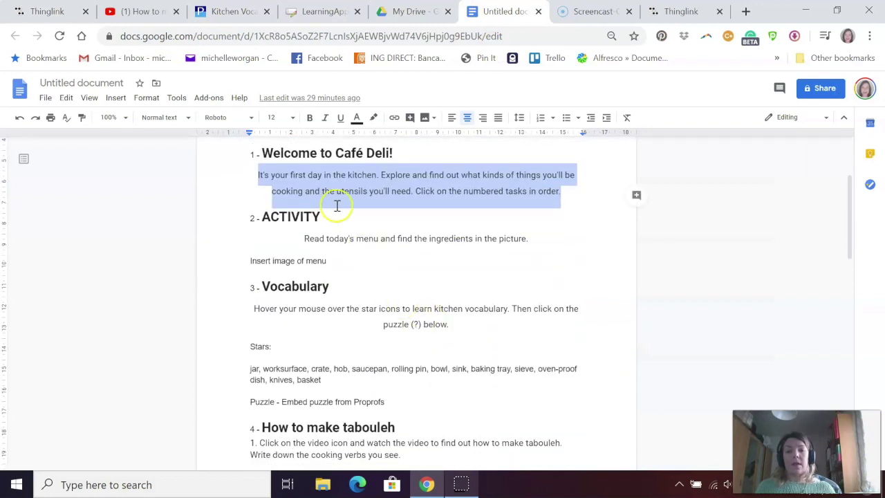
{"action": "left_click_drag", "start_coordinate": [322, 217], "coordinate": [249, 224]}
{"action": "key", "text": "ctrl+c"}
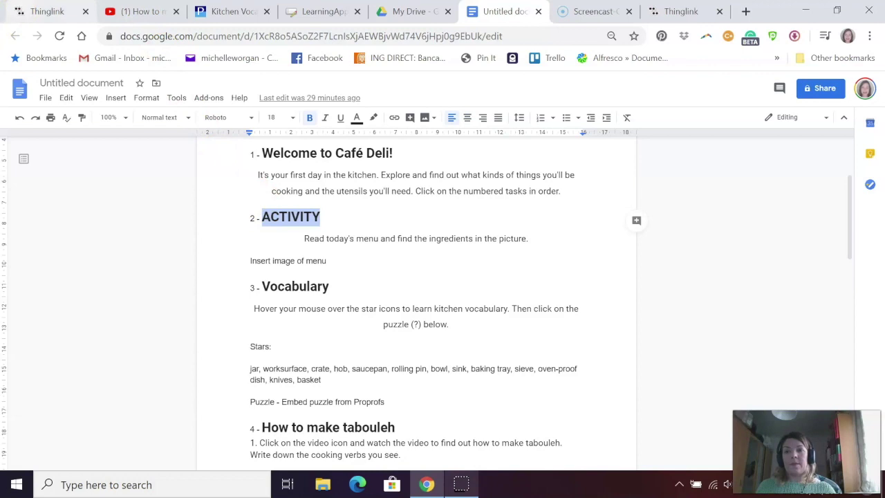
{"action": "left_click", "coordinate": [47, 11]}
{"action": "left_click", "coordinate": [92, 203]}
{"action": "key", "text": "ctrl+v"}
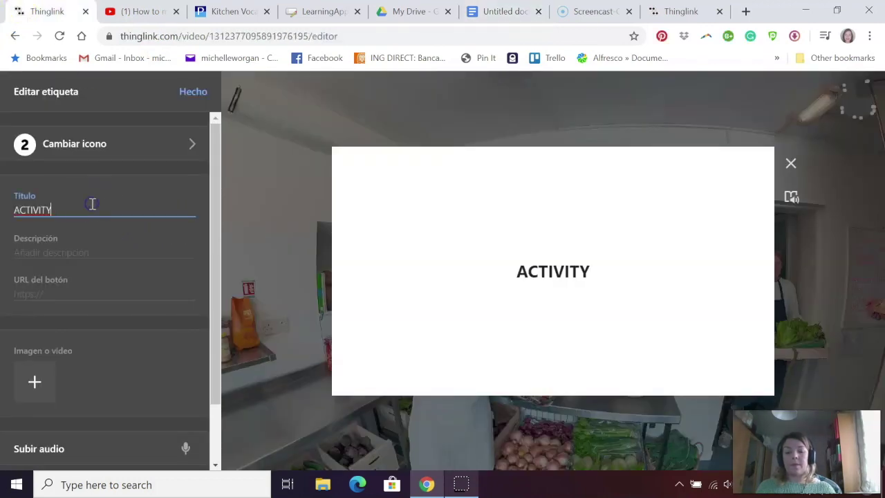
- Paste the menu-reading instruction as tag 2's description
{"action": "left_click", "coordinate": [496, 11]}
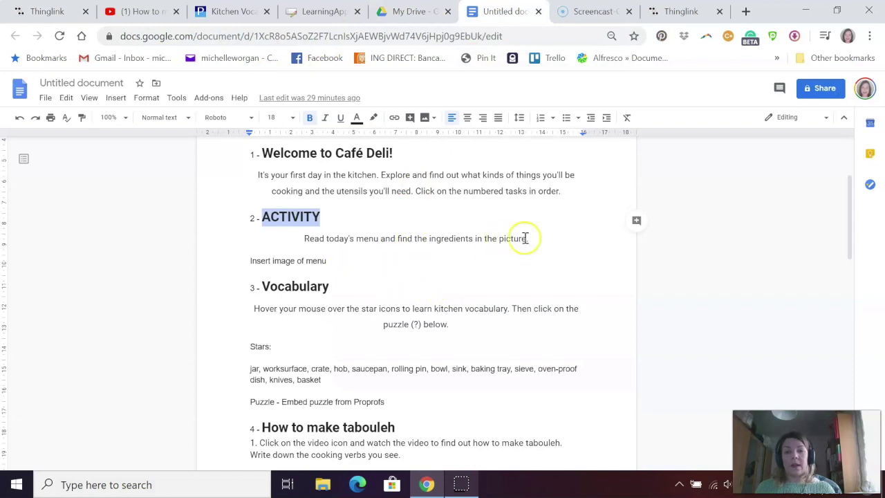
{"action": "left_click_drag", "start_coordinate": [525, 238], "coordinate": [320, 240]}
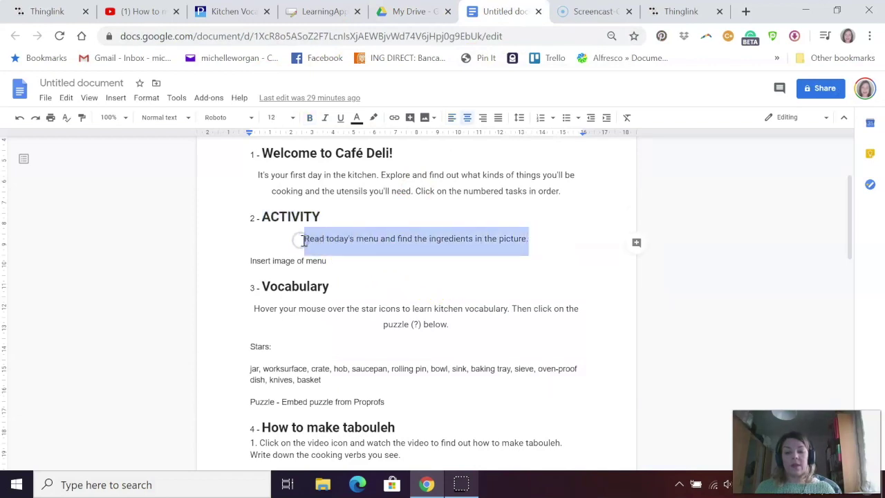
{"action": "left_click", "coordinate": [41, 11]}
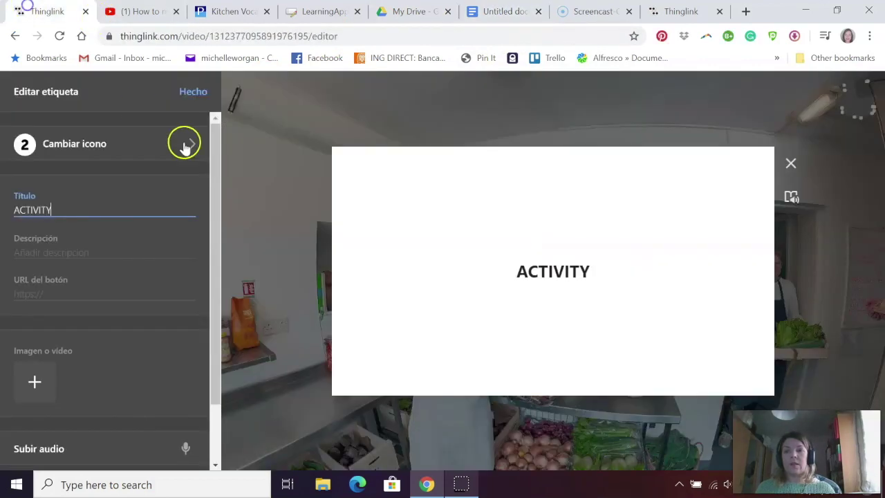
{"action": "left_click", "coordinate": [104, 252]}
{"action": "type", "text": "Read today's menu and find the ingredients in the picture."}
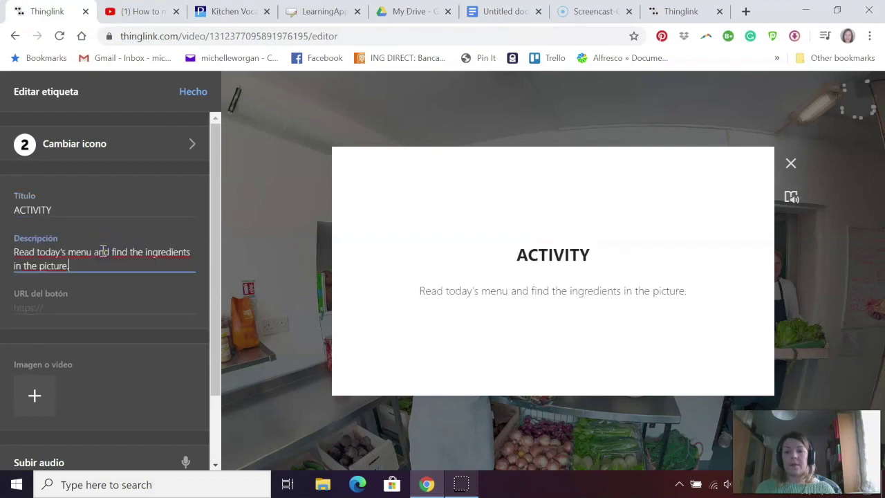
- Attach the CAFE DELI menu image to tag 2, save it, and move it onto the chalkboard
{"action": "left_click", "coordinate": [43, 394]}
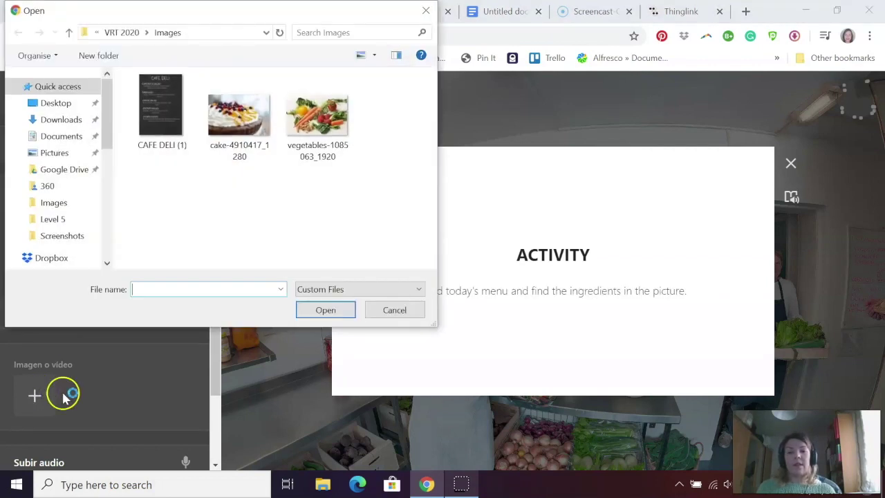
{"action": "left_click", "coordinate": [153, 100]}
{"action": "left_click", "coordinate": [318, 310]}
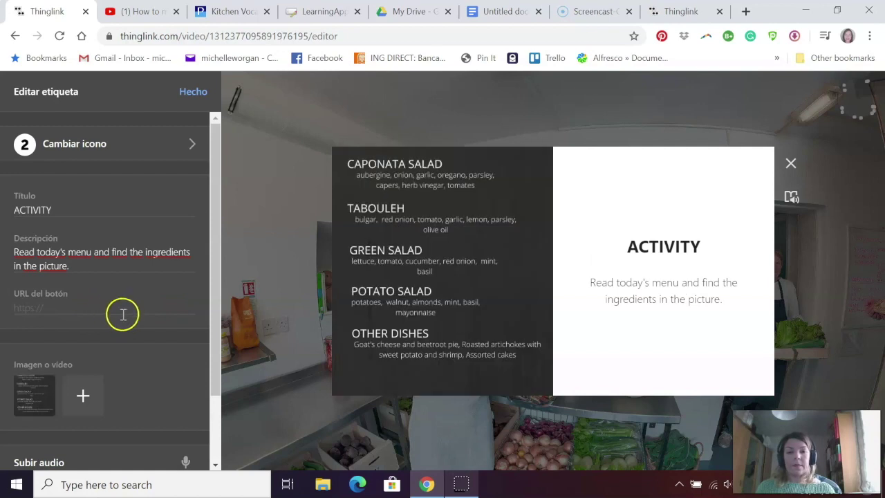
{"action": "left_click", "coordinate": [184, 92]}
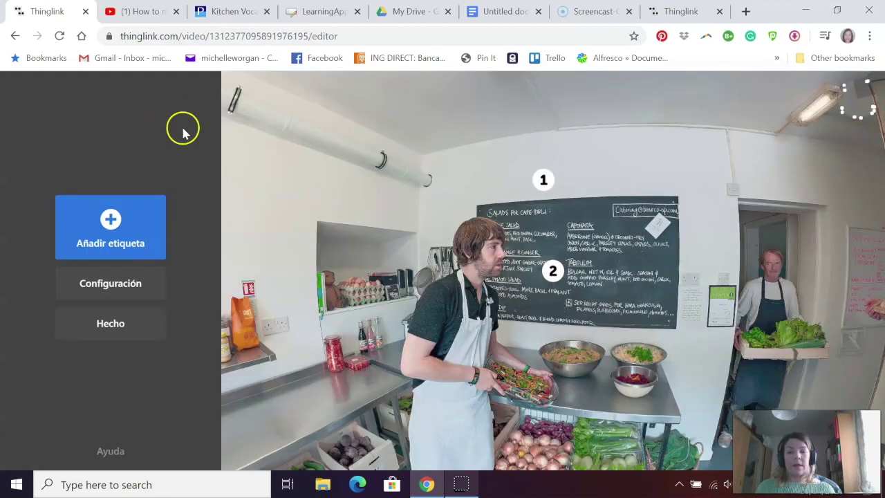
{"action": "left_click_drag", "start_coordinate": [552, 271], "coordinate": [555, 229]}
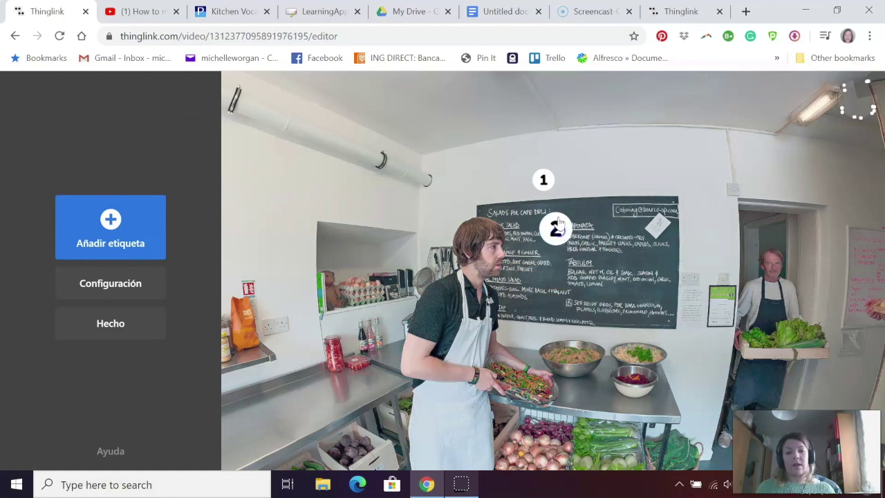
{"action": "left_click", "coordinate": [681, 11]}
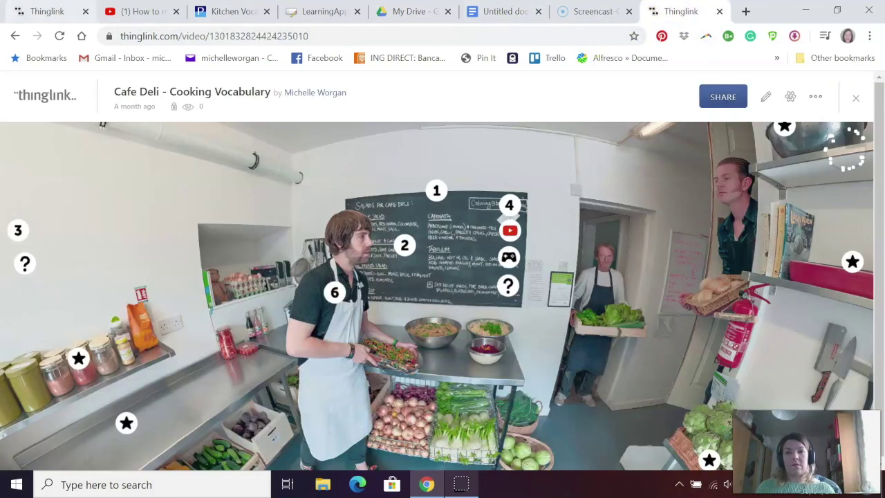
- Nudge tag 2 lower, then add a text-and-media tag with the white 3 icon
{"action": "left_click", "coordinate": [47, 11]}
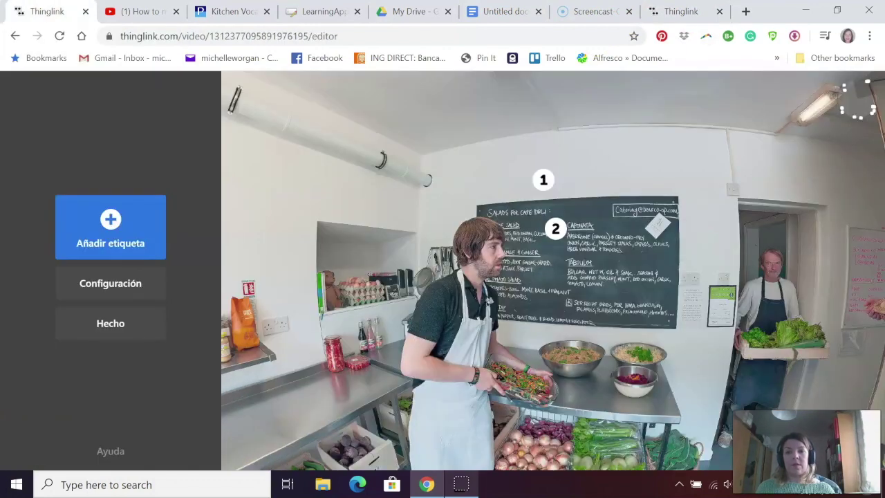
{"action": "left_click_drag", "start_coordinate": [555, 228], "coordinate": [534, 242]}
{"action": "left_click_drag", "start_coordinate": [503, 330], "coordinate": [567, 325]}
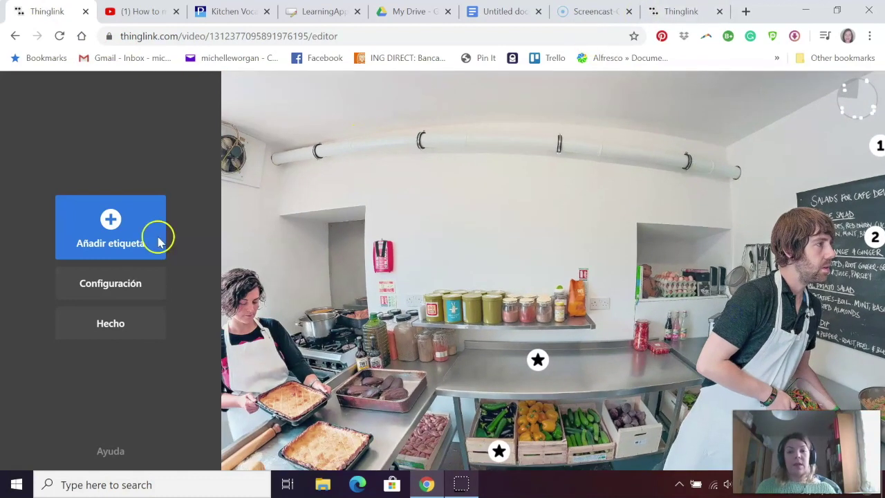
{"action": "left_click", "coordinate": [113, 220]}
{"action": "left_click", "coordinate": [105, 186]}
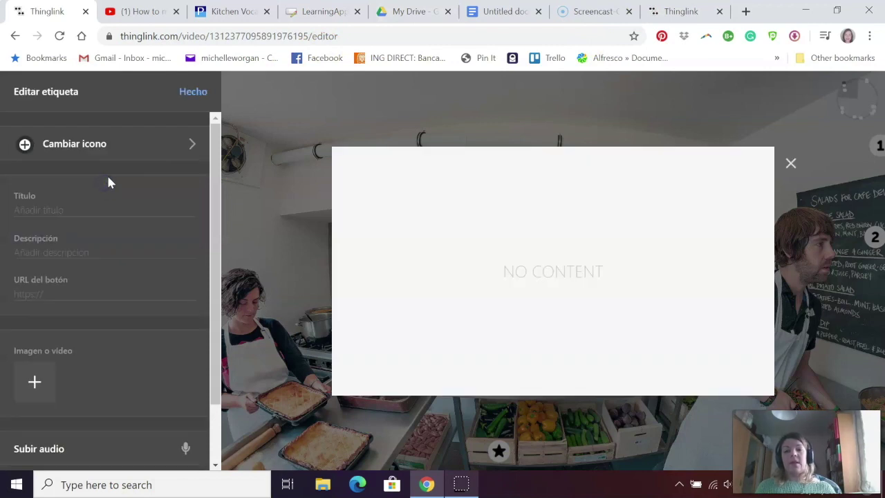
{"action": "left_click", "coordinate": [125, 143]}
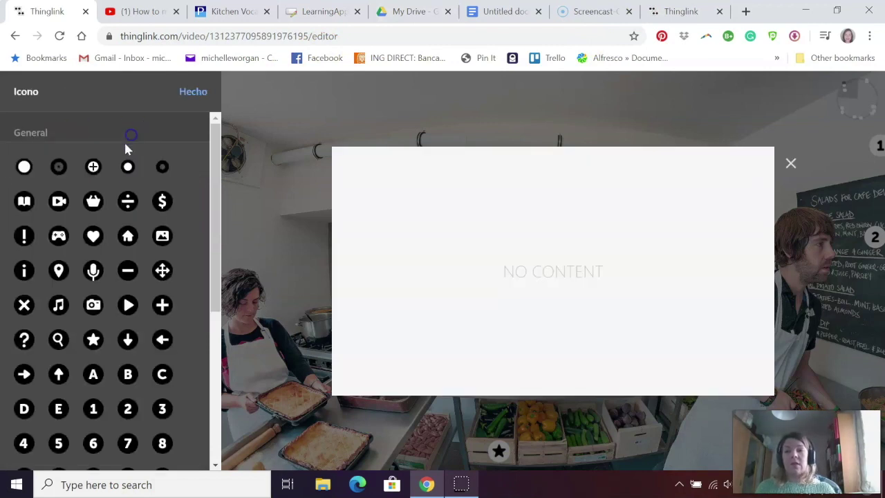
{"action": "left_click", "coordinate": [161, 409]}
{"action": "left_click", "coordinate": [161, 446]}
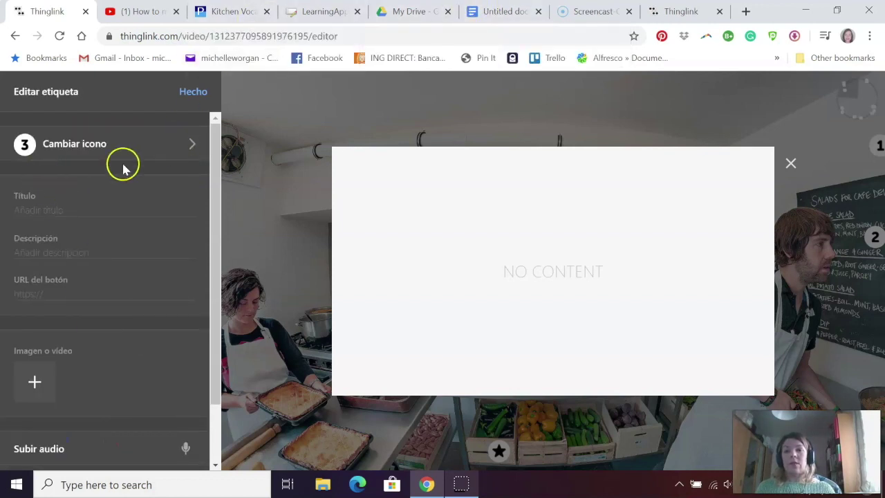
- Title tag 3 'Vocabulary' and paste the star-hover and puzzle instructions as its description
{"action": "left_click", "coordinate": [69, 204]}
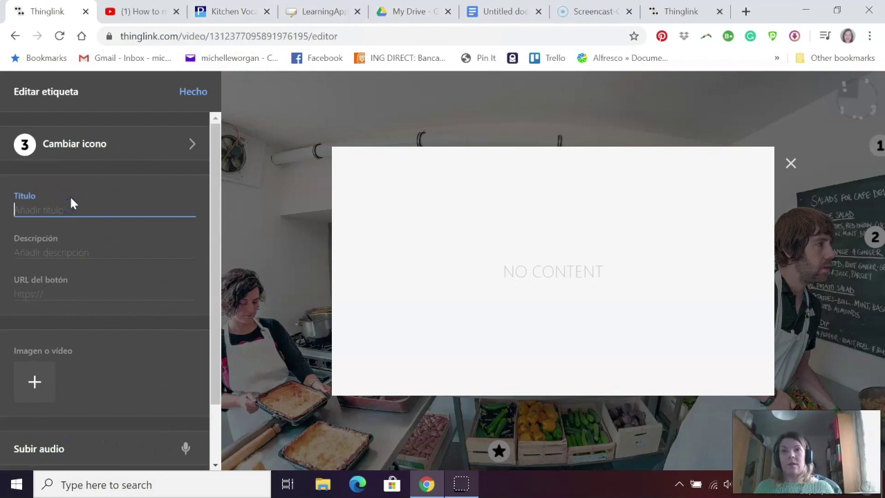
{"action": "type", "text": "Vocabulary"}
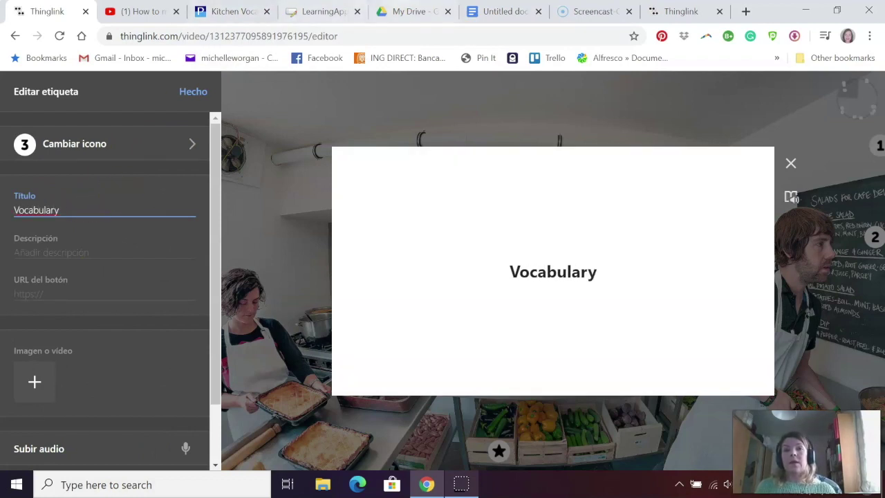
{"action": "left_click", "coordinate": [498, 11]}
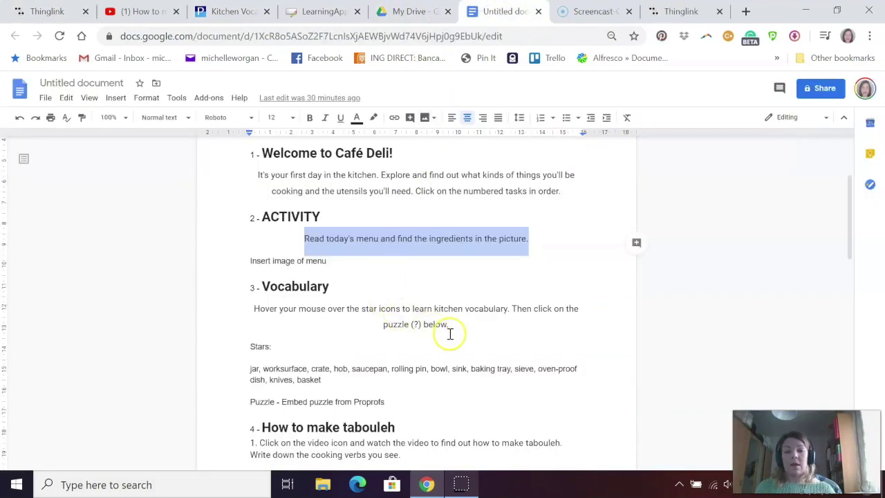
{"action": "left_click_drag", "start_coordinate": [450, 329], "coordinate": [255, 308]}
{"action": "key", "text": "ctrl+c"}
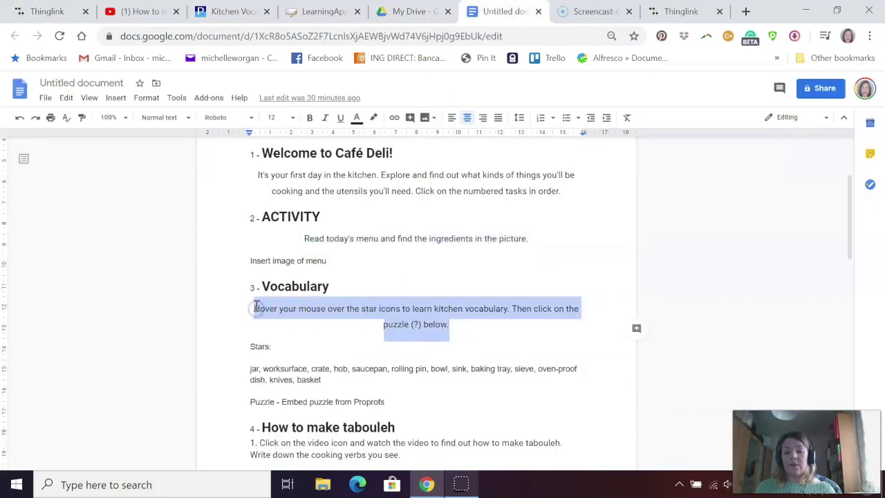
{"action": "key", "text": "ctrl+1"}
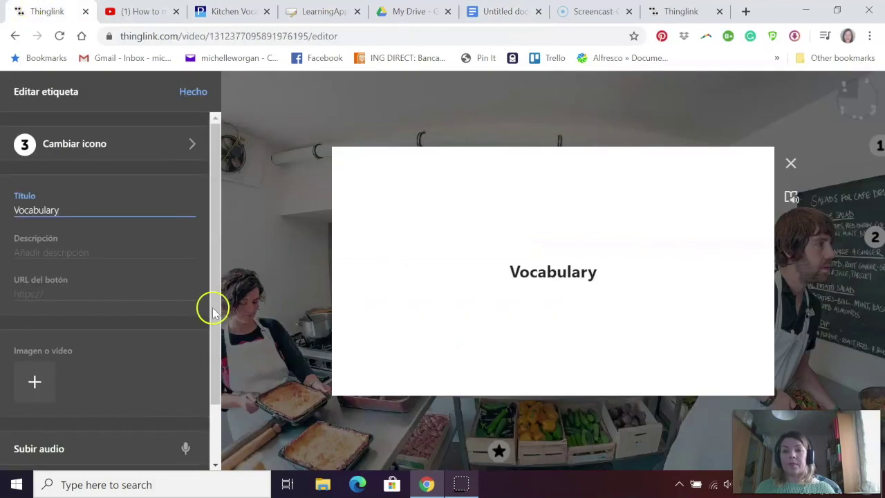
{"action": "left_click", "coordinate": [80, 250]}
{"action": "key", "text": "ctrl+v"}
{"action": "left_click", "coordinate": [120, 294]}
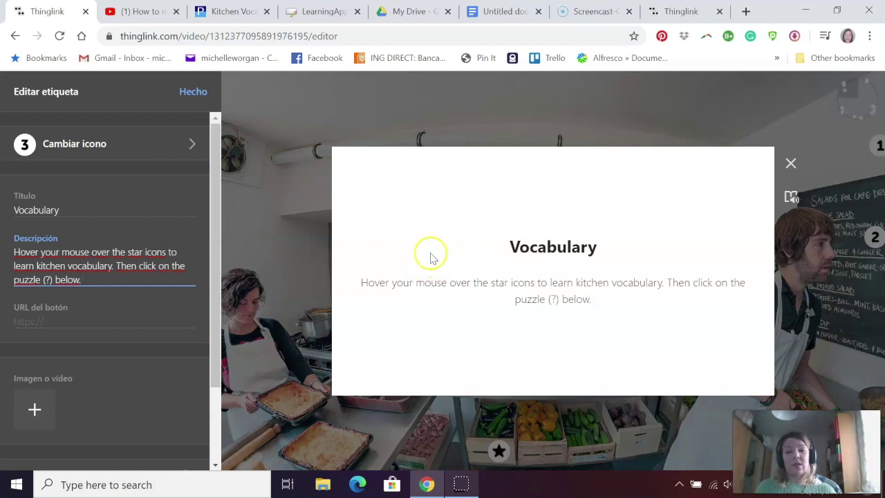
{"action": "left_click", "coordinate": [194, 90]}
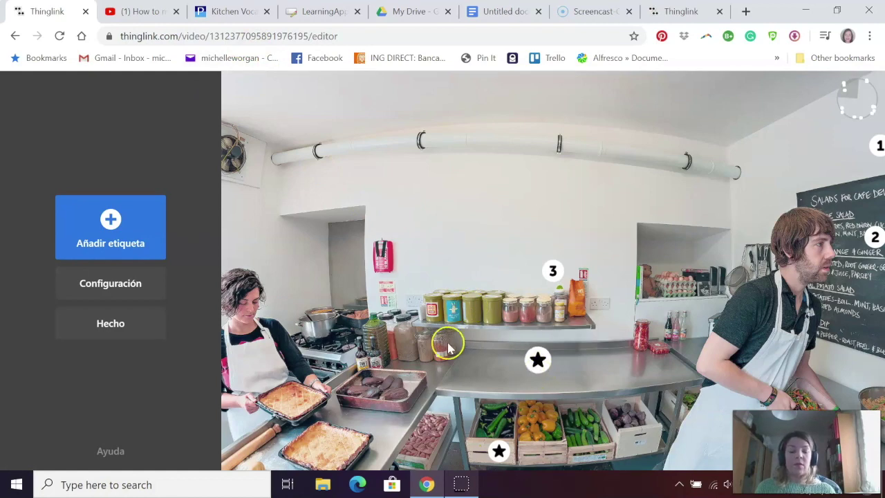
- Add a white star text tag labelled 'jar' and place it on the jar shelf
{"action": "left_click_drag", "start_coordinate": [447, 341], "coordinate": [631, 294]}
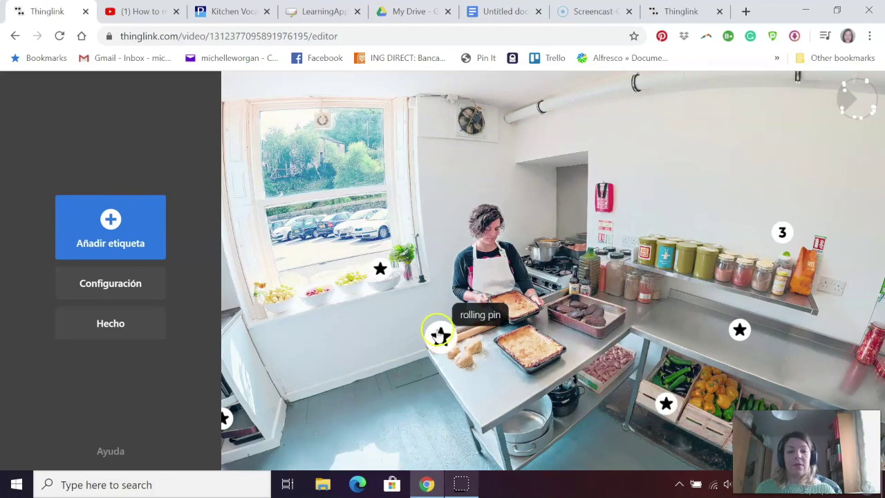
{"action": "left_click_drag", "start_coordinate": [391, 239], "coordinate": [349, 306]}
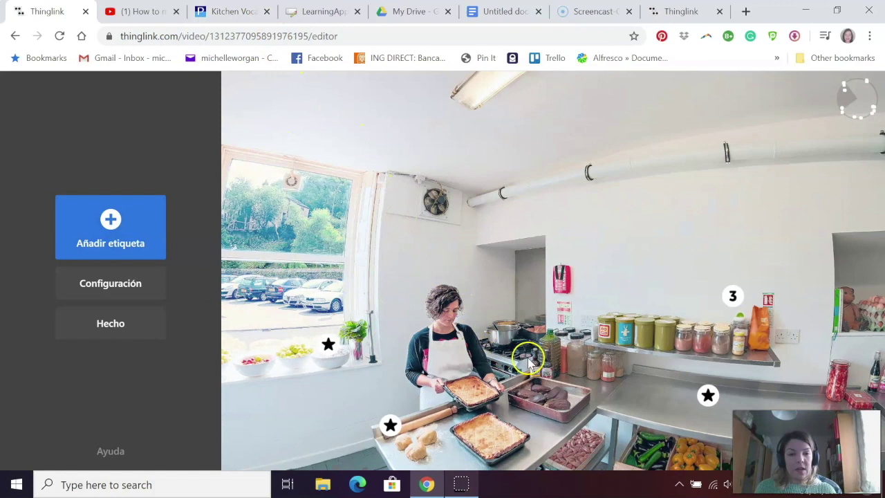
{"action": "left_click", "coordinate": [109, 215]}
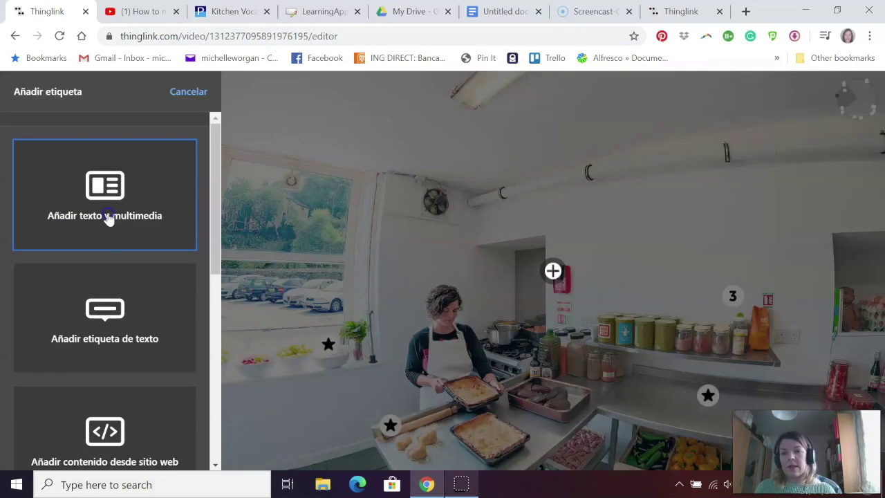
{"action": "left_click", "coordinate": [103, 317]}
{"action": "left_click", "coordinate": [78, 204]}
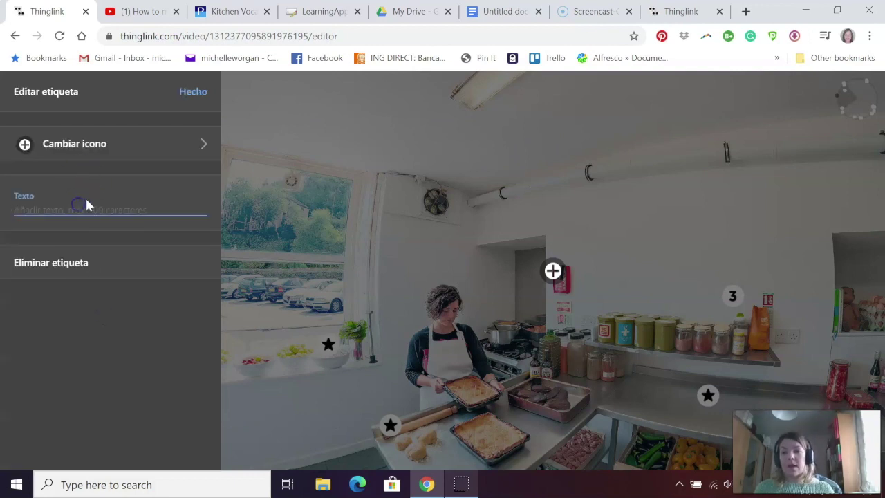
{"action": "type", "text": "jar"}
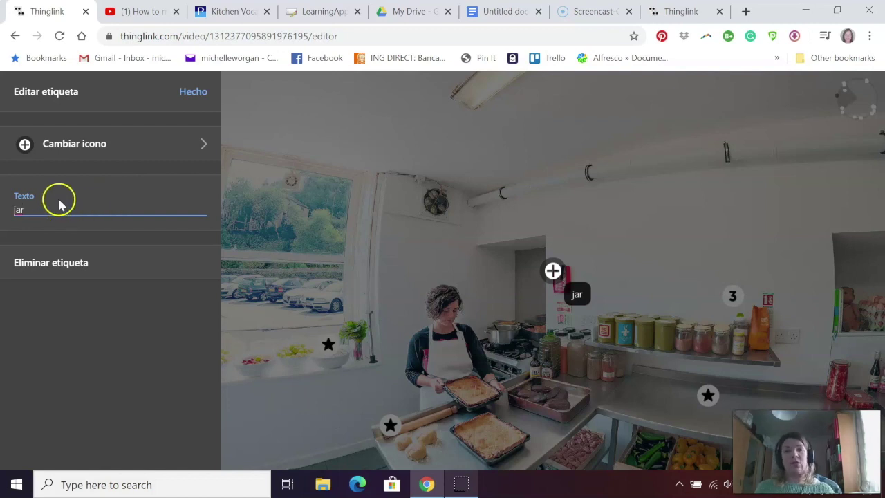
{"action": "left_click", "coordinate": [145, 148]}
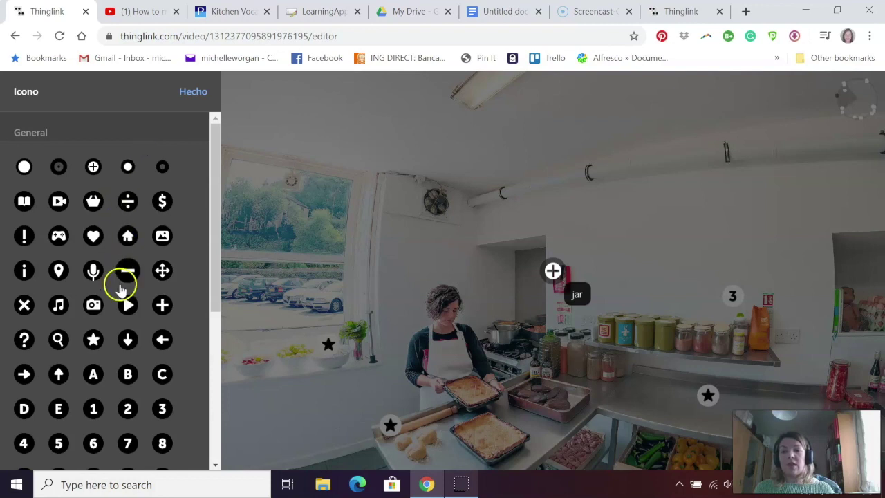
{"action": "left_click", "coordinate": [93, 339]}
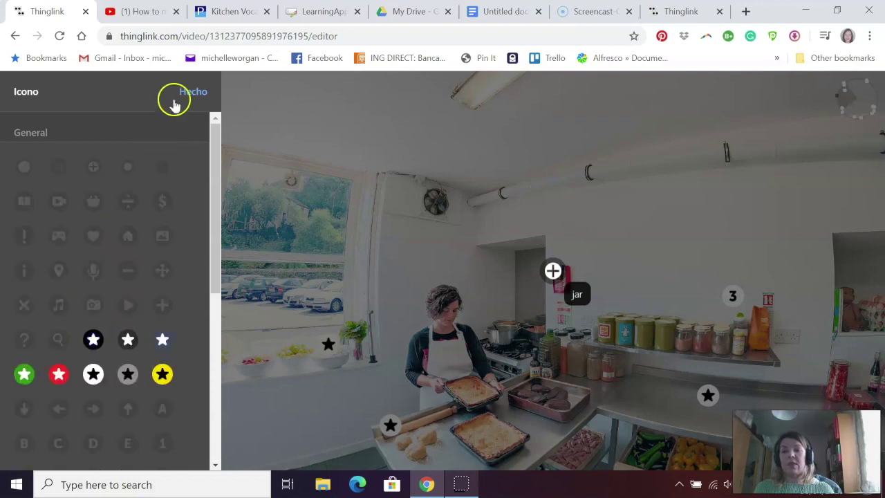
{"action": "left_click", "coordinate": [93, 373]}
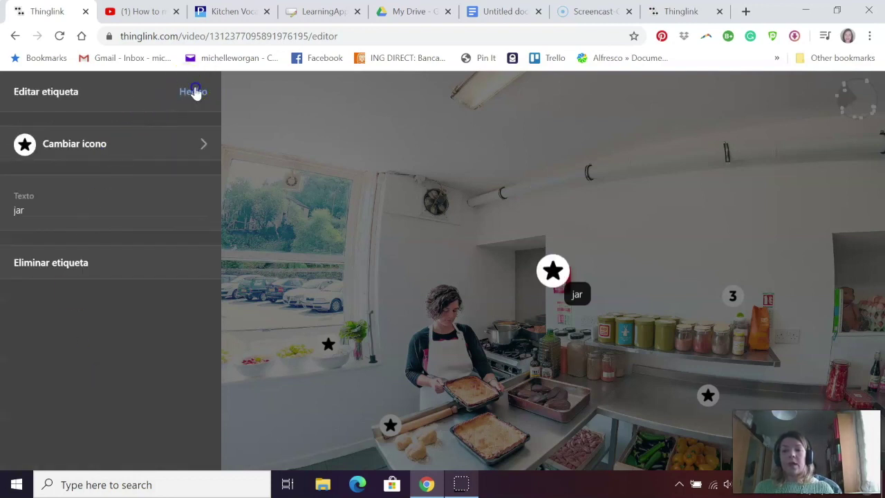
{"action": "left_click", "coordinate": [193, 92]}
{"action": "left_click_drag", "start_coordinate": [553, 272], "coordinate": [593, 345]}
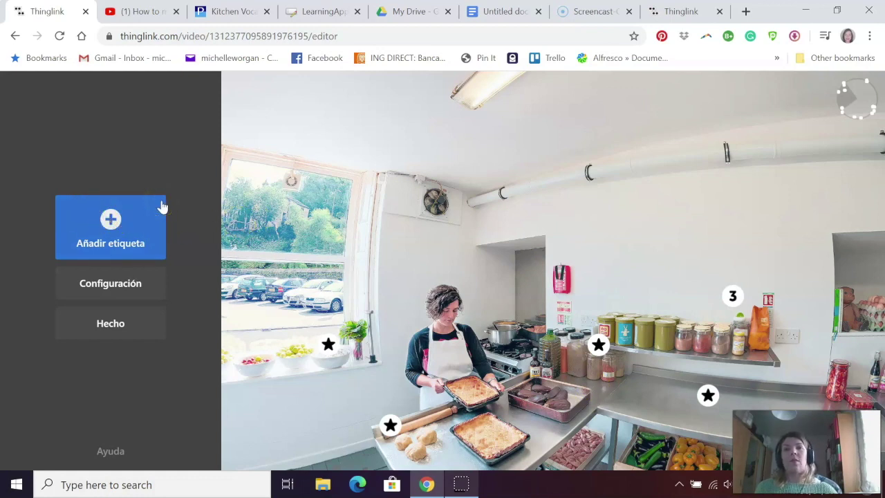
- Add a white star text tag labelled 'hob' and drag it onto the stove
{"action": "left_click", "coordinate": [122, 223]}
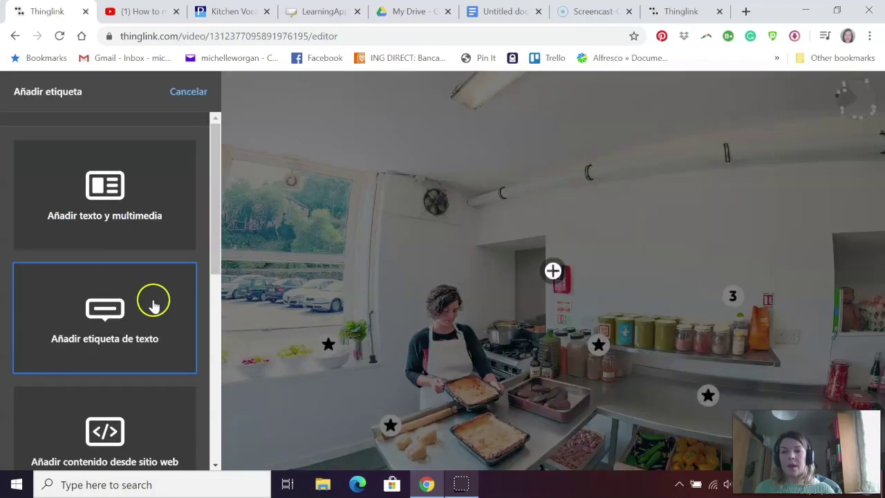
{"action": "left_click", "coordinate": [138, 318]}
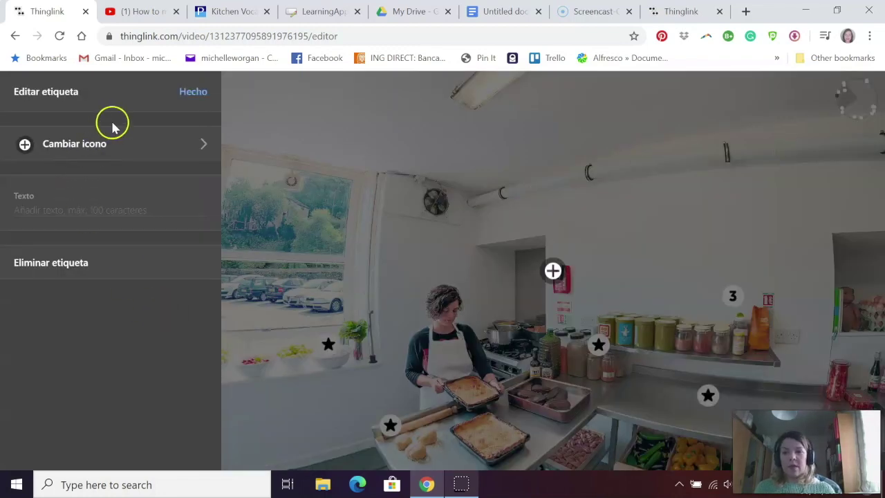
{"action": "left_click", "coordinate": [125, 145]}
{"action": "left_click", "coordinate": [93, 337]}
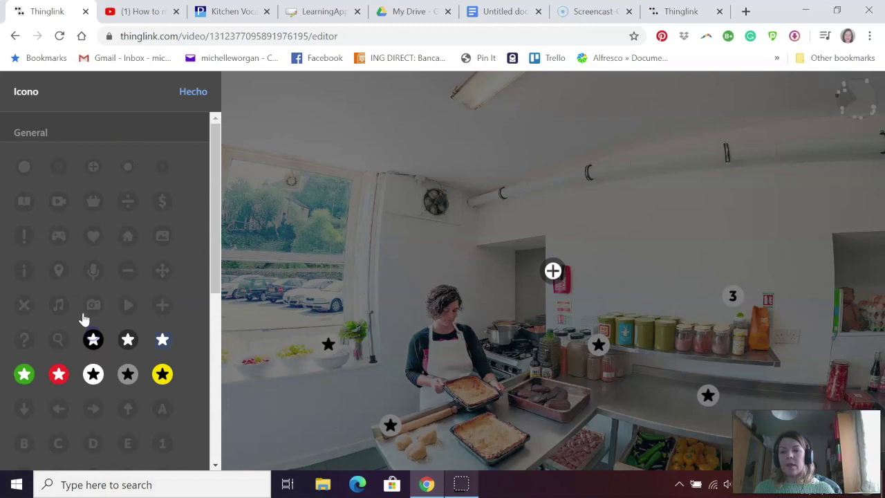
{"action": "left_click", "coordinate": [93, 370]}
{"action": "left_click", "coordinate": [79, 205]}
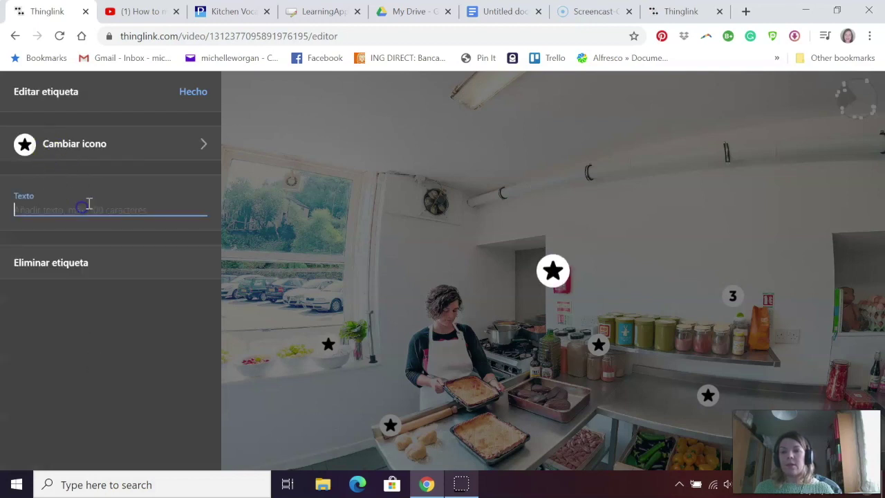
{"action": "type", "text": "hob"}
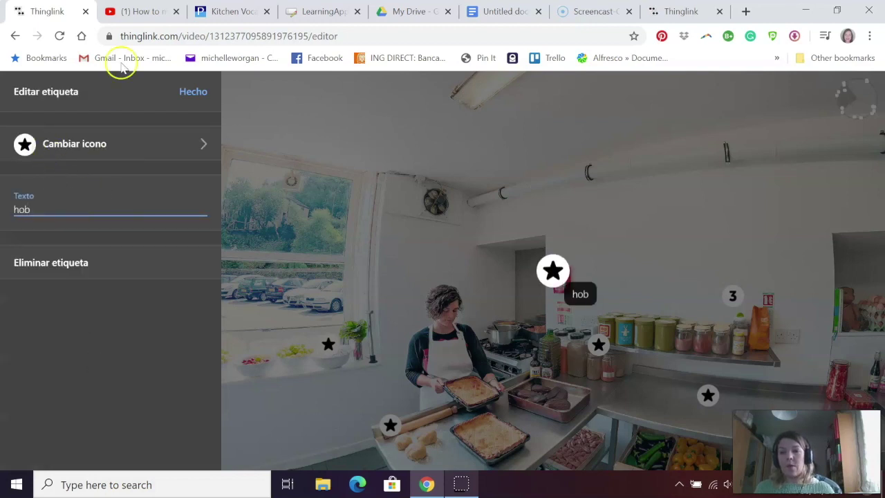
{"action": "left_click", "coordinate": [191, 91]}
{"action": "left_click_drag", "start_coordinate": [551, 270], "coordinate": [525, 342]}
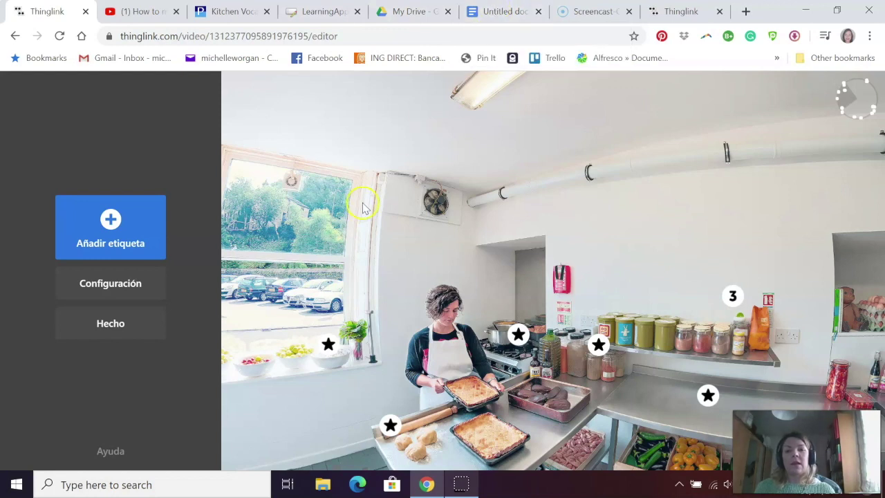
- Add a white star text tag labelled 'sink' and place it over the sink
{"action": "left_click_drag", "start_coordinate": [365, 198], "coordinate": [638, 283]}
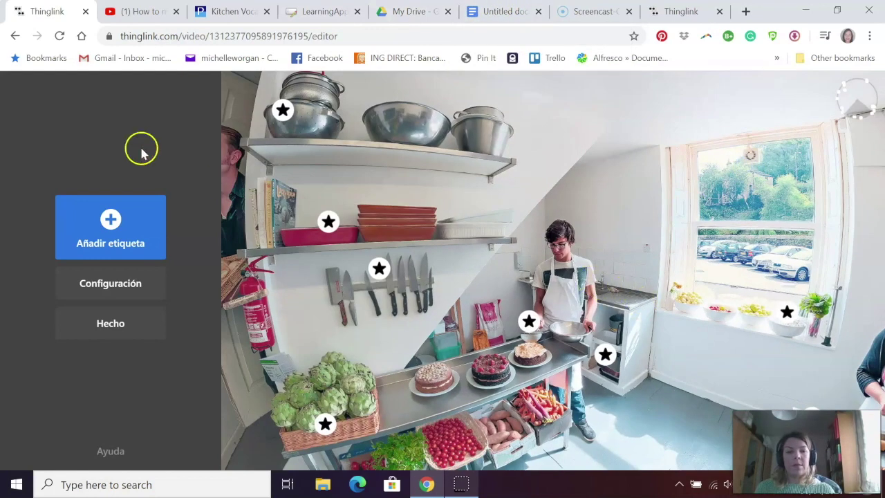
{"action": "left_click", "coordinate": [113, 225]}
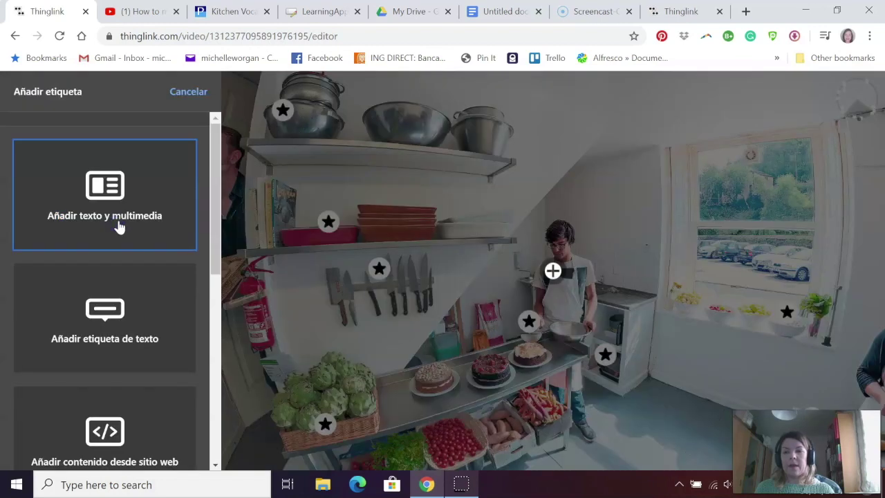
{"action": "left_click", "coordinate": [140, 312]}
{"action": "left_click", "coordinate": [65, 208]}
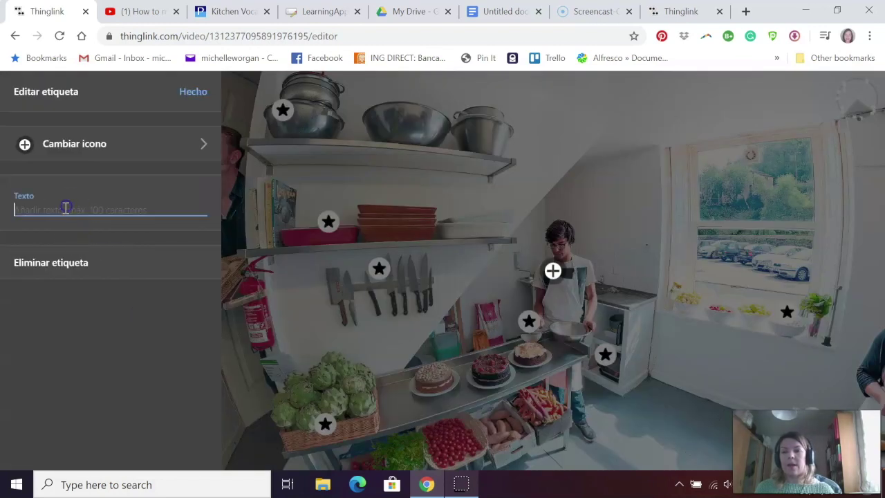
{"action": "type", "text": "sink"}
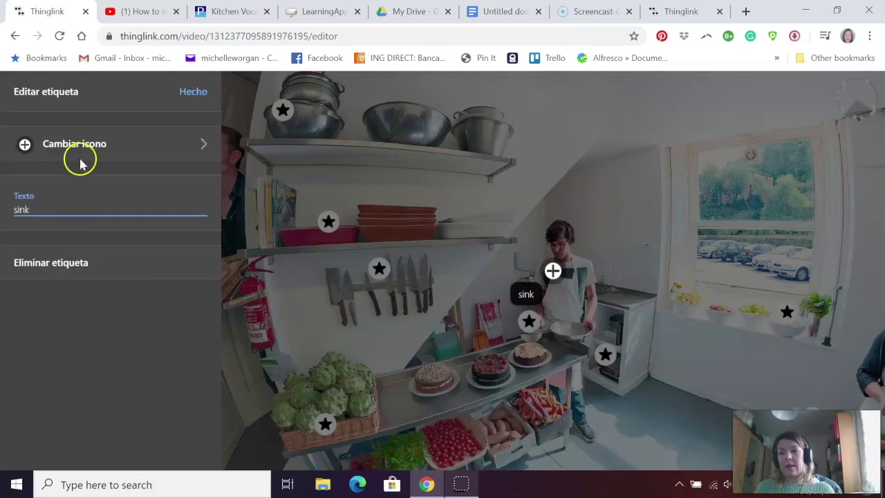
{"action": "left_click", "coordinate": [81, 149]}
{"action": "left_click", "coordinate": [93, 339]}
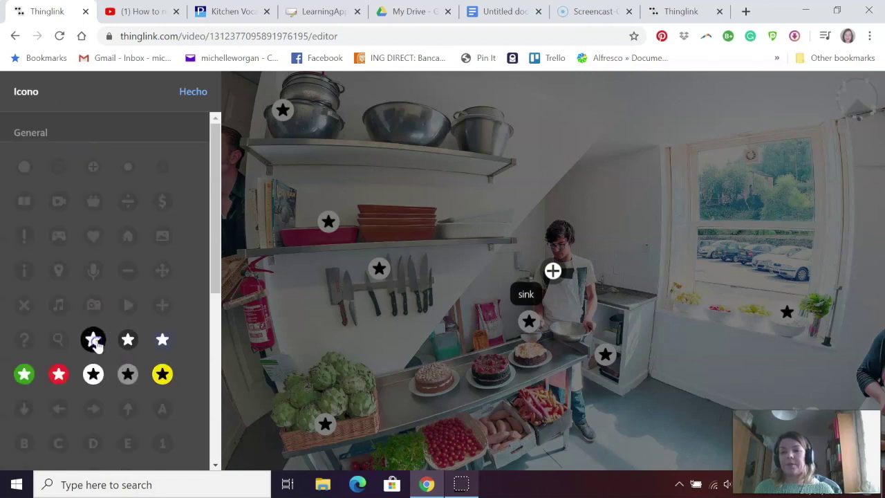
{"action": "left_click", "coordinate": [96, 372]}
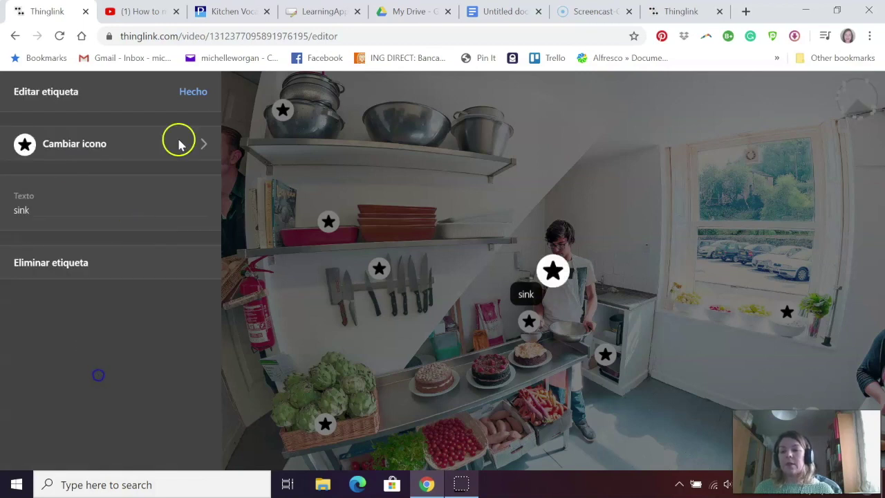
{"action": "left_click", "coordinate": [185, 90]}
{"action": "mouse_move", "coordinate": [548, 271]}
{"action": "left_mouse_down"}
{"action": "mouse_move", "coordinate": [593, 289]}
{"action": "mouse_move", "coordinate": [612, 265]}
{"action": "left_mouse_up"}
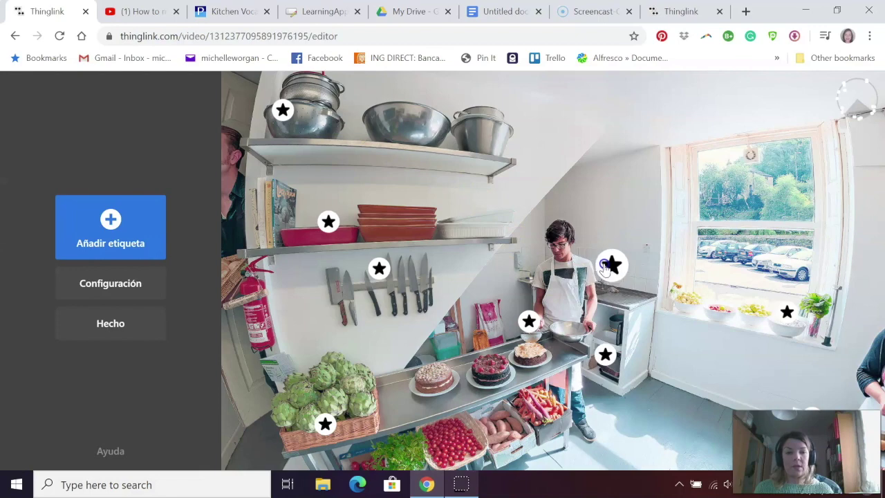
{"action": "left_click_drag", "start_coordinate": [327, 313], "coordinate": [365, 211]}
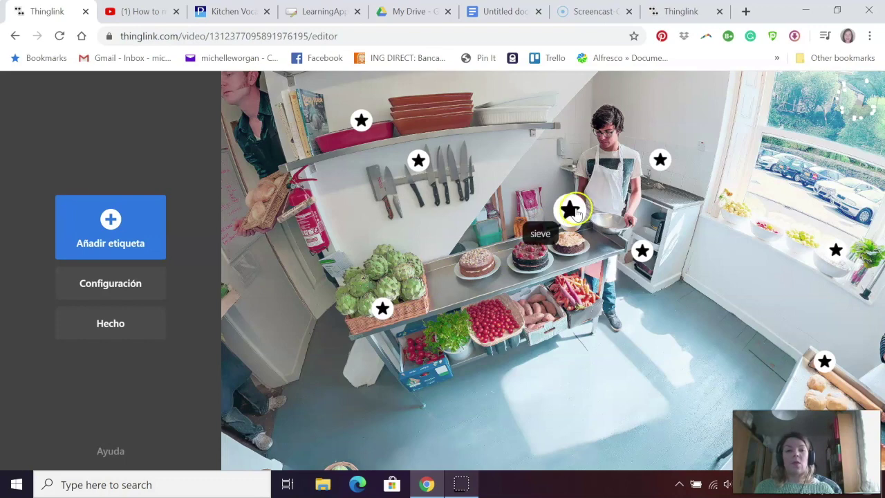
- Preview tags 2 and 3, then scroll the lesson notes to the tabouleh instructions
{"action": "left_click_drag", "start_coordinate": [642, 256], "coordinate": [776, 293]}
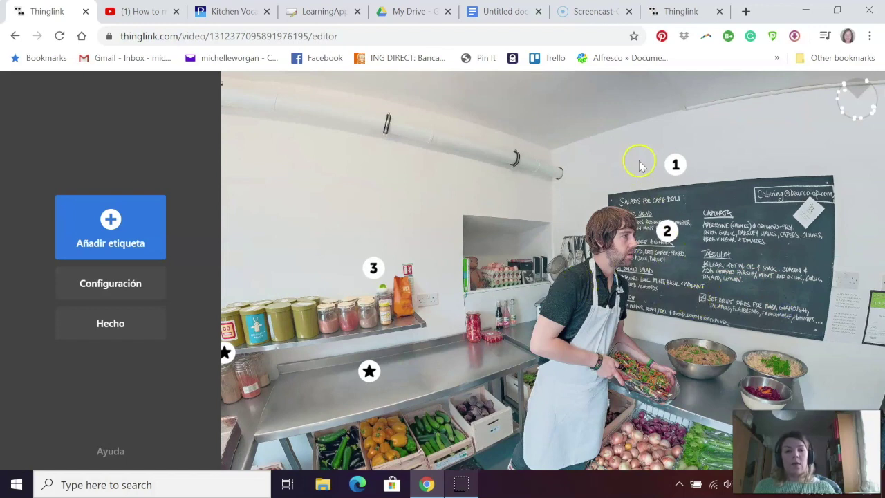
{"action": "left_click", "coordinate": [667, 231]}
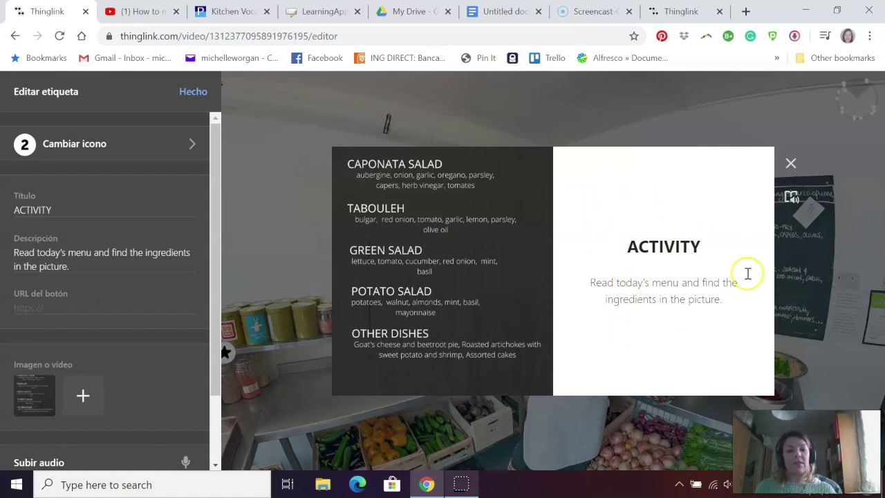
{"action": "left_click", "coordinate": [794, 161]}
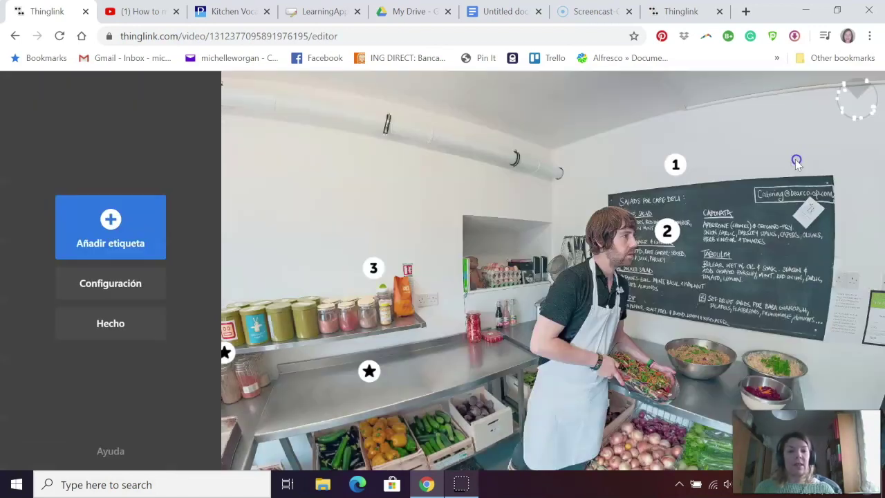
{"action": "left_click_drag", "start_coordinate": [585, 272], "coordinate": [681, 296]}
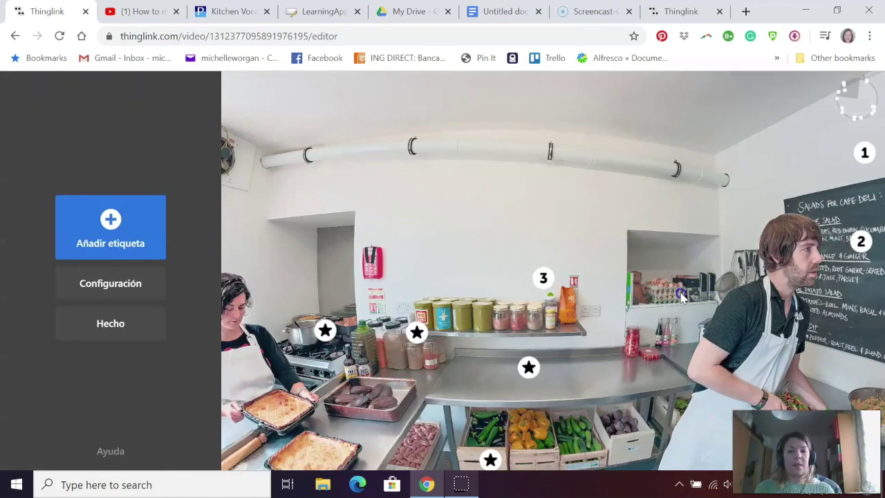
{"action": "left_click", "coordinate": [545, 278]}
{"action": "left_click", "coordinate": [197, 94]}
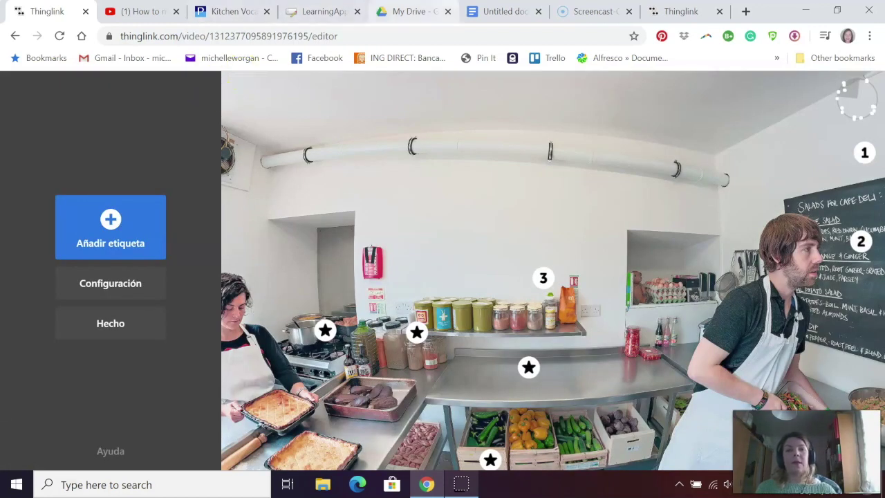
{"action": "left_click", "coordinate": [505, 11]}
{"action": "scroll", "coordinate": [408, 316], "scroll_direction": "down", "scroll_amount": 2}
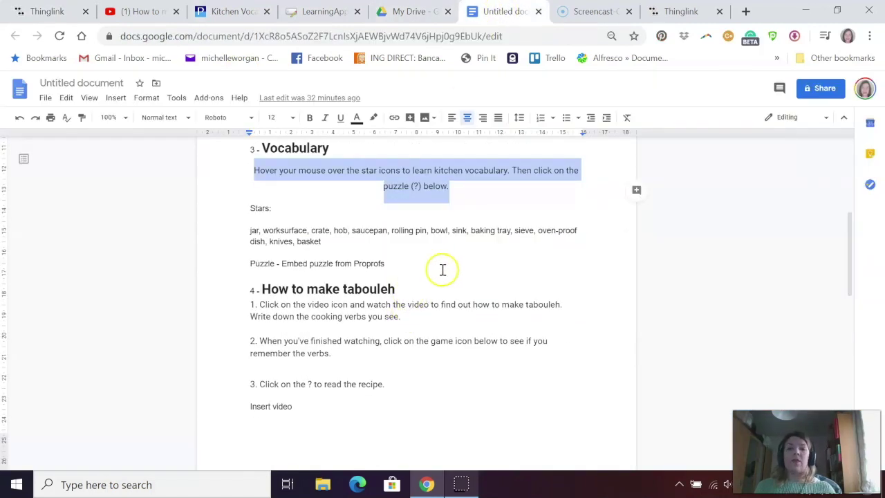
- Return from the lesson notes to the ThingLink kitchen scene editor
{"action": "left_click", "coordinate": [50, 11]}
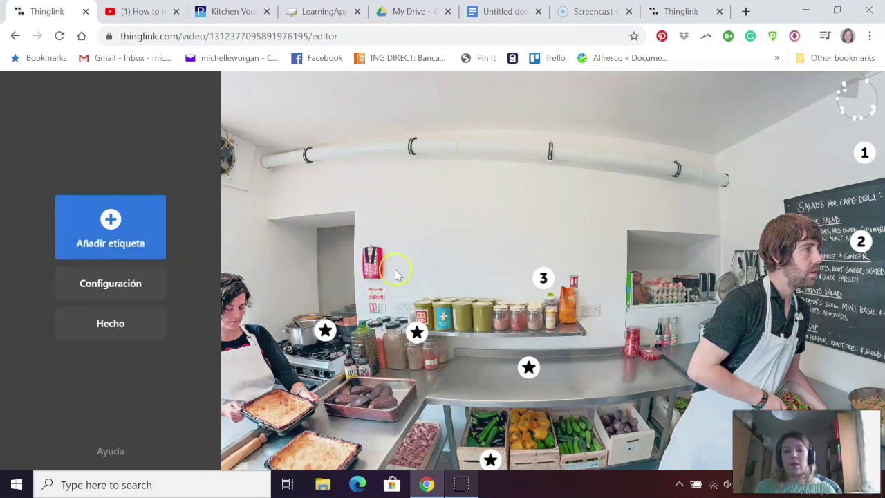
- Raise tag 3 higher on the wall and start a new website-content tag
{"action": "left_click_drag", "start_coordinate": [544, 278], "coordinate": [487, 197]}
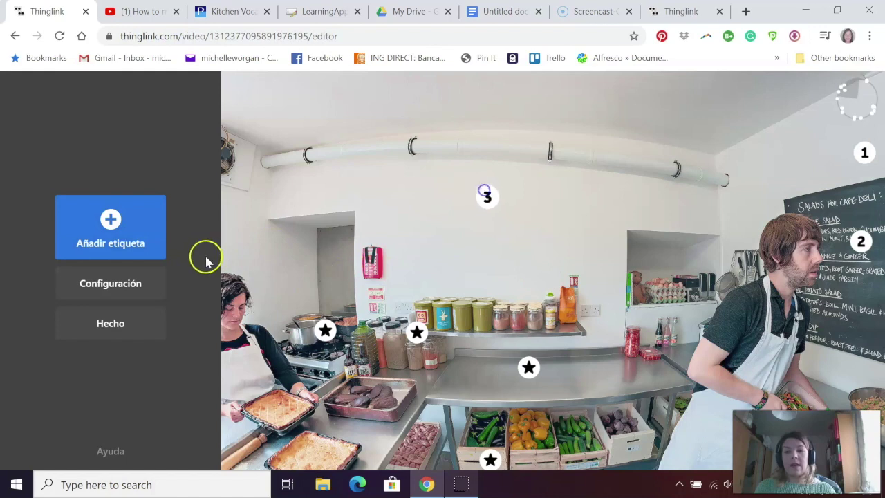
{"action": "left_click", "coordinate": [127, 221]}
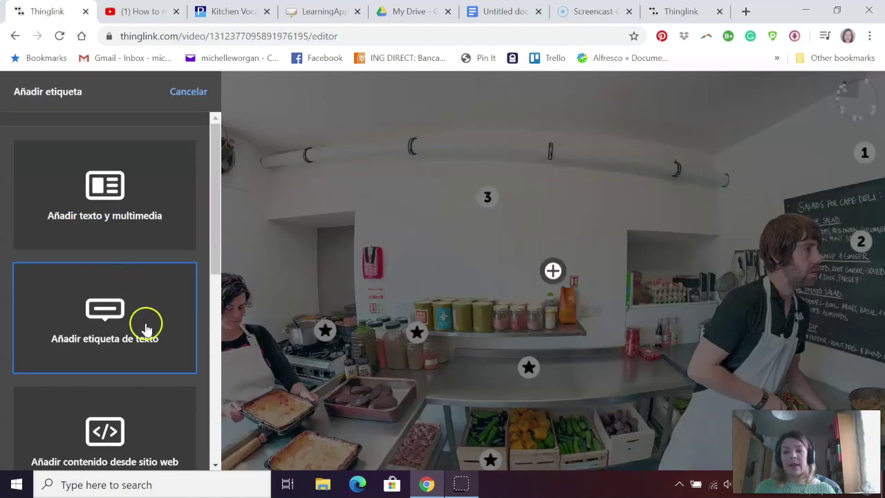
{"action": "scroll", "coordinate": [142, 323], "scroll_direction": "down", "scroll_amount": 2}
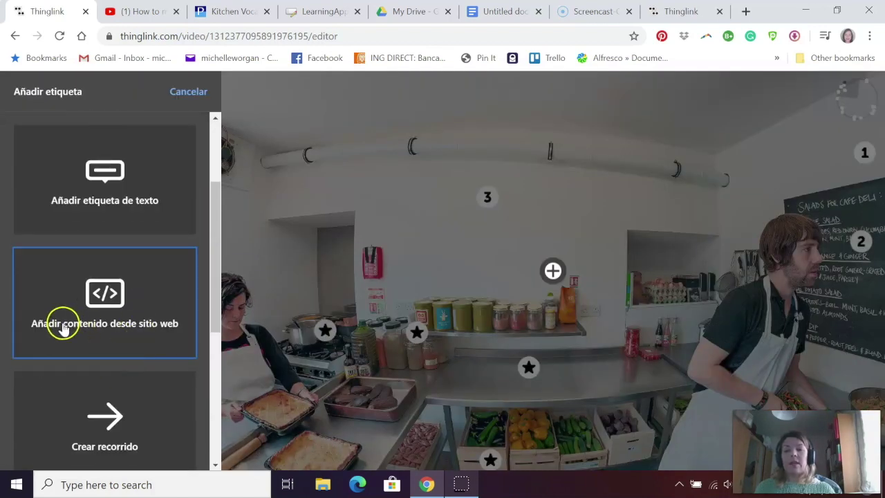
{"action": "left_click", "coordinate": [82, 293]}
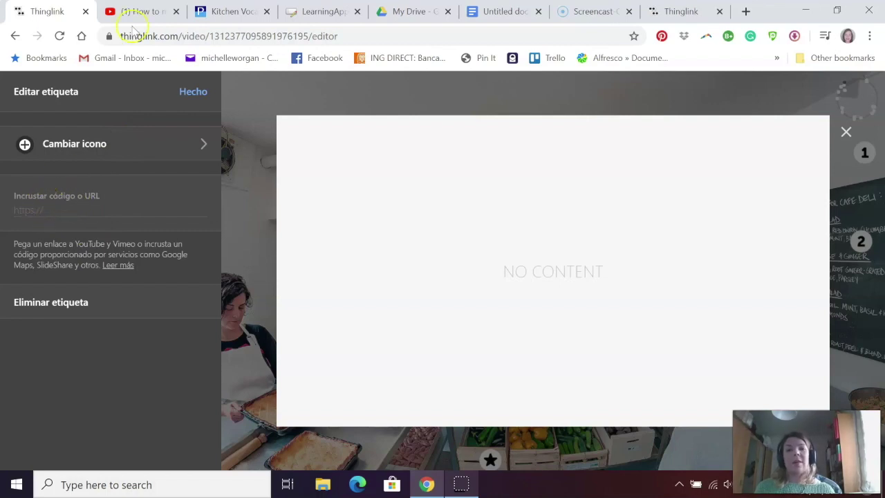
- Dismiss Game Over on the ProProfs Kitchen Vocabulary Word Scramble page and select its URL
{"action": "left_click", "coordinate": [222, 11]}
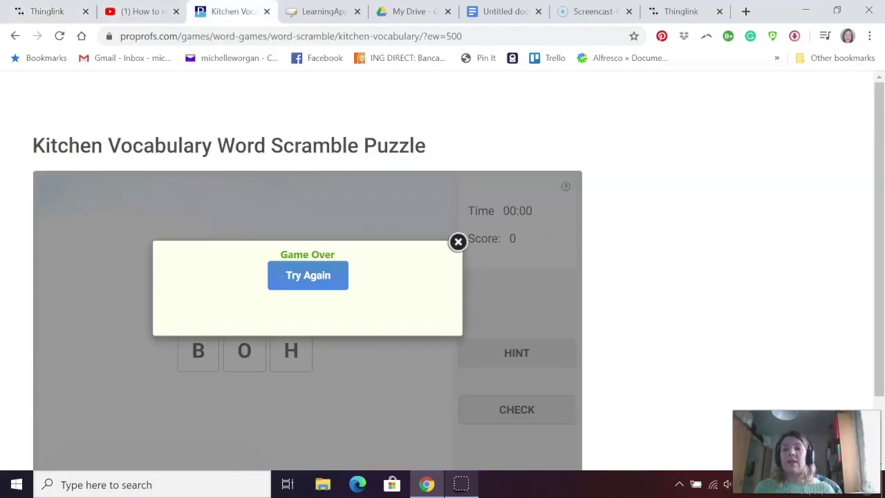
{"action": "left_click", "coordinate": [459, 240]}
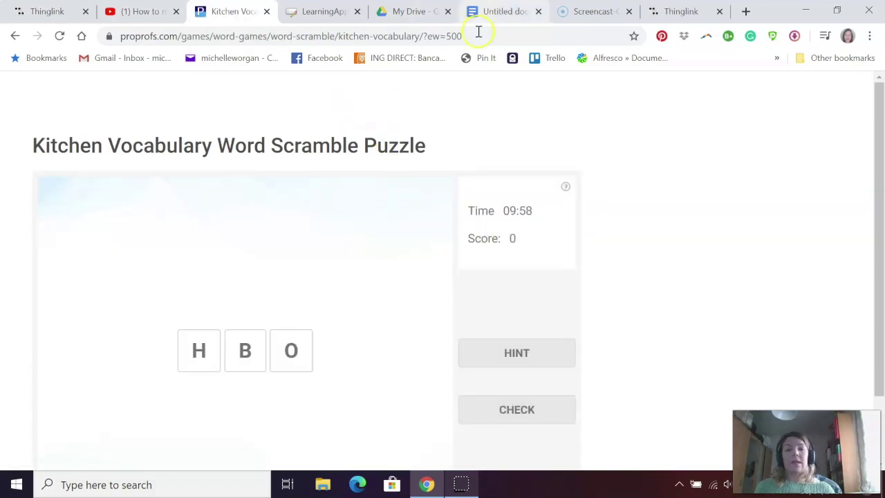
{"action": "left_click_drag", "start_coordinate": [463, 35], "coordinate": [87, 43]}
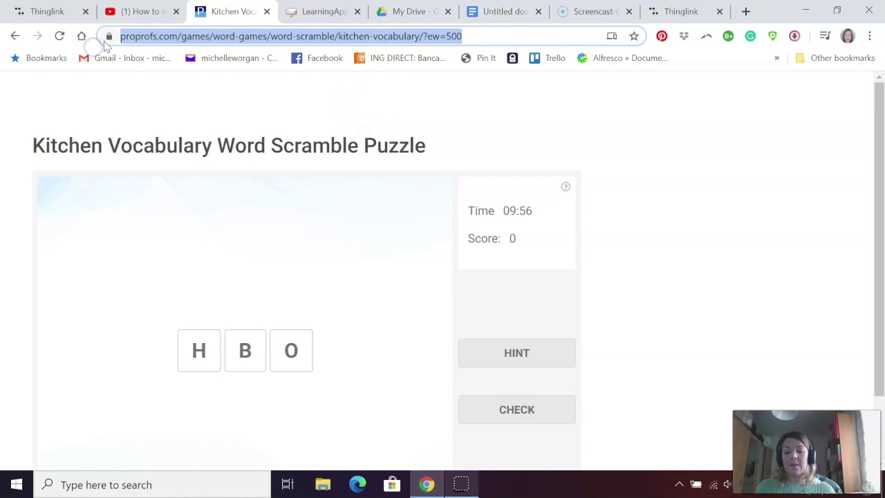
- Paste the word scramble puzzle's address into the tag's embed link field
{"action": "left_click", "coordinate": [28, 11]}
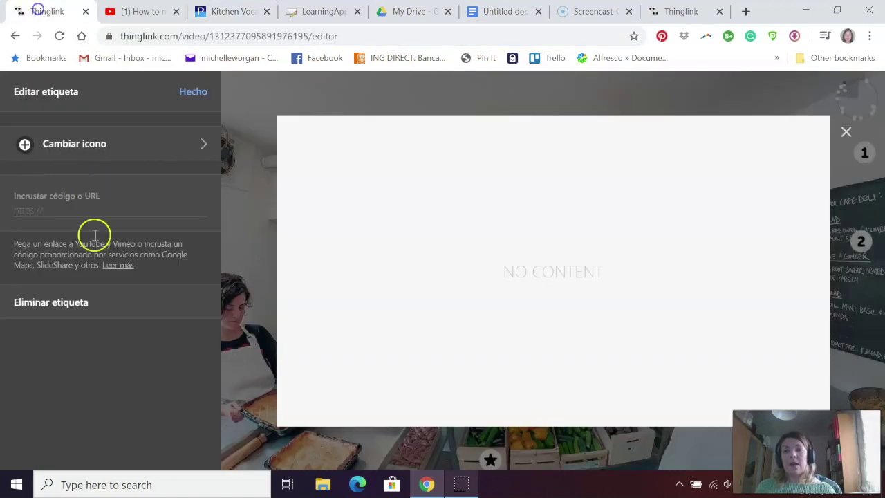
{"action": "left_click", "coordinate": [51, 205]}
{"action": "type", "text": "https://www.proprofs.com/games/word-scramble/kitchen-vocabulary/?ew=500"}
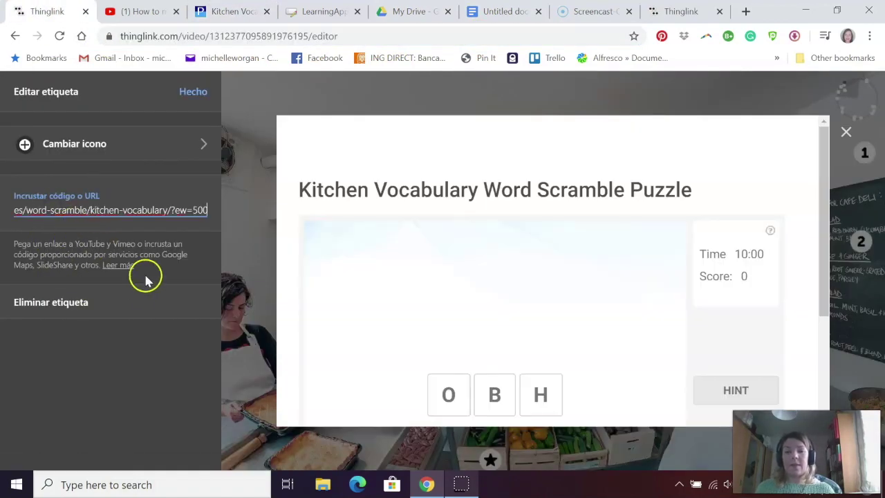
{"action": "scroll", "coordinate": [405, 235], "scroll_direction": "down", "scroll_amount": 3}
{"action": "scroll", "coordinate": [399, 233], "scroll_direction": "up", "scroll_amount": 3}
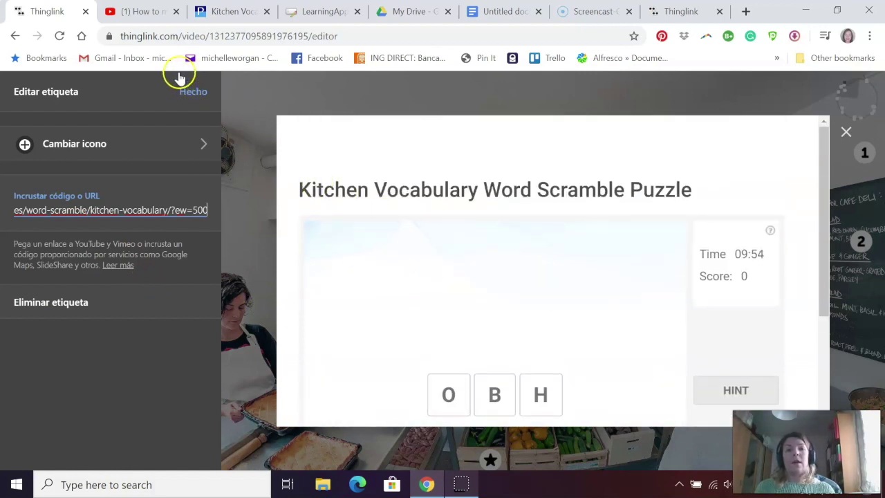
- Look around the finished Cafe Deli - Cooking Vocabulary scene for reference
{"action": "left_click", "coordinate": [677, 11]}
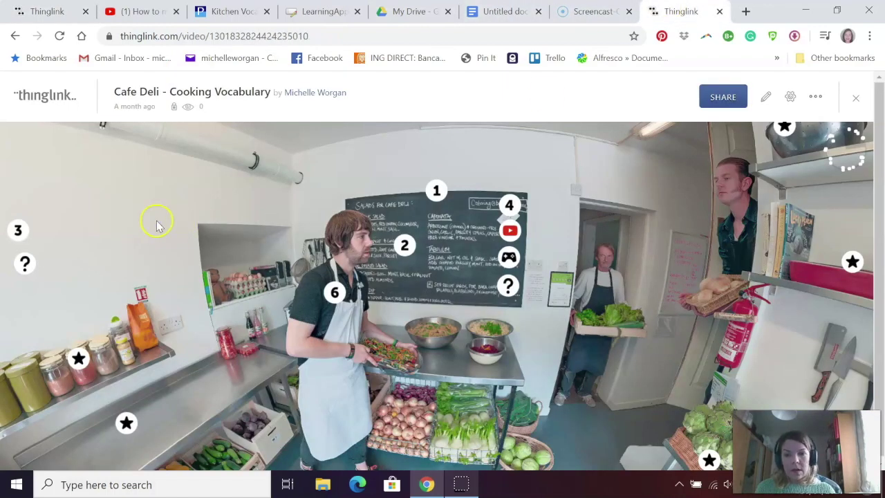
{"action": "left_click_drag", "start_coordinate": [158, 217], "coordinate": [258, 259]}
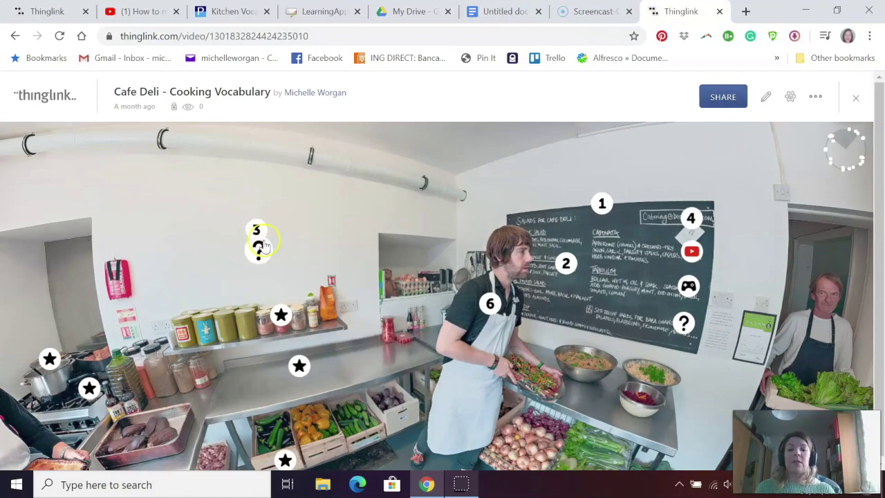
{"action": "left_click", "coordinate": [31, 9]}
- Give the puzzle tag a white question mark icon and move it just below tag 3
{"action": "left_click", "coordinate": [130, 143]}
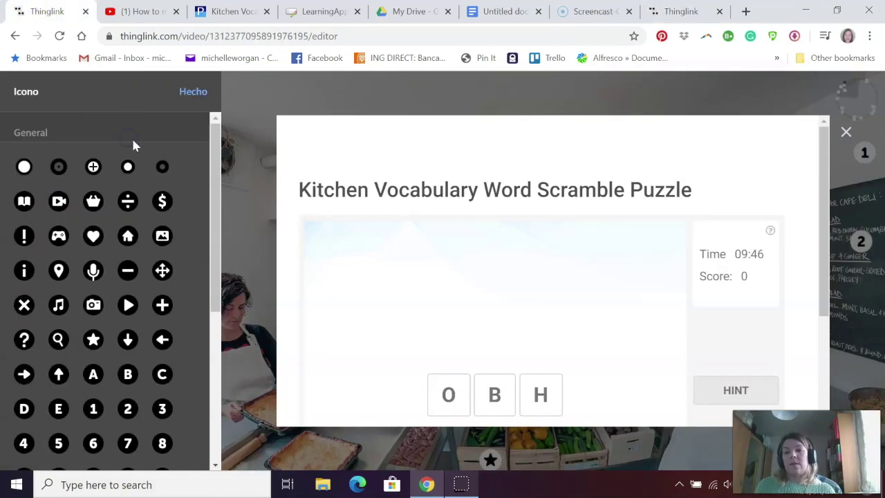
{"action": "left_click", "coordinate": [25, 341]}
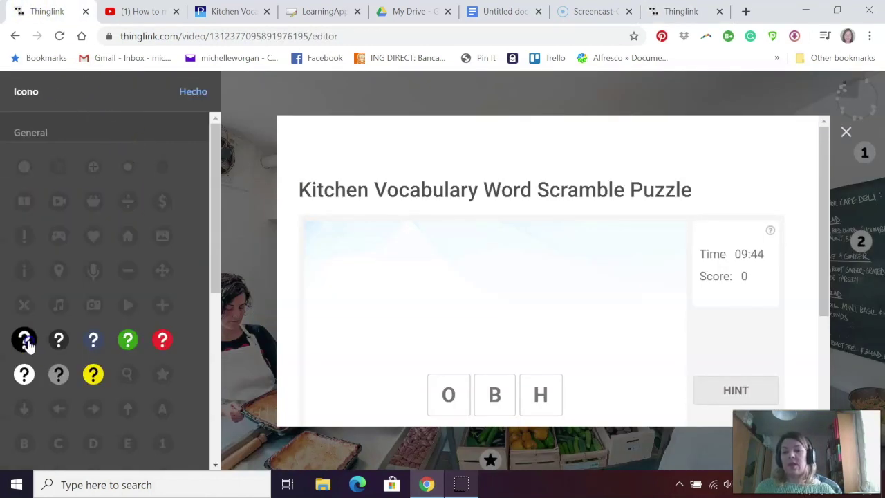
{"action": "left_click", "coordinate": [25, 374]}
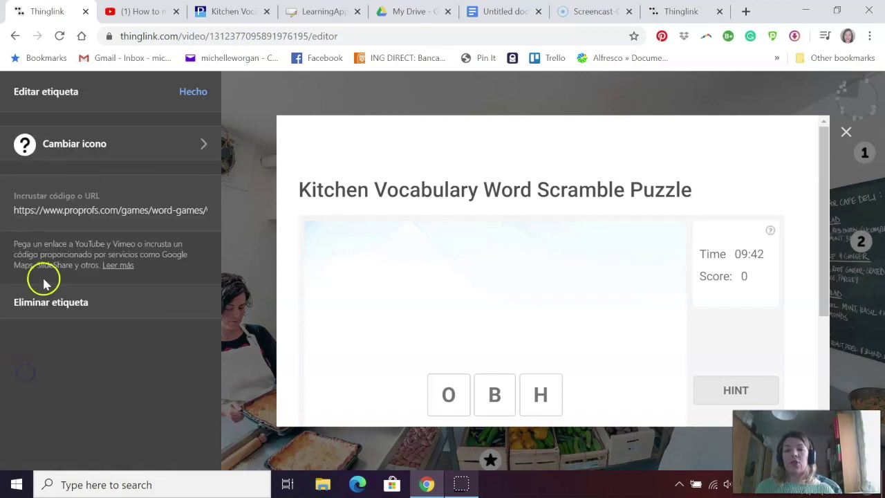
{"action": "left_click", "coordinate": [196, 93]}
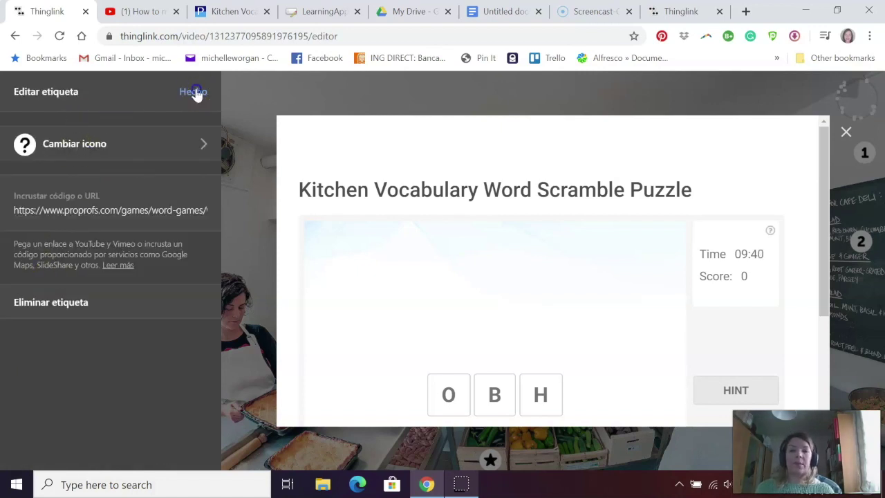
{"action": "left_click_drag", "start_coordinate": [553, 268], "coordinate": [485, 234]}
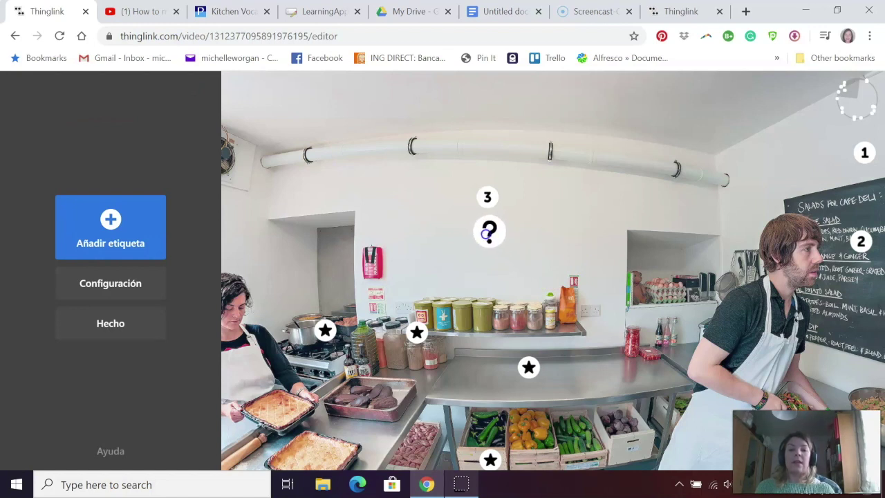
{"action": "left_click", "coordinate": [488, 195]}
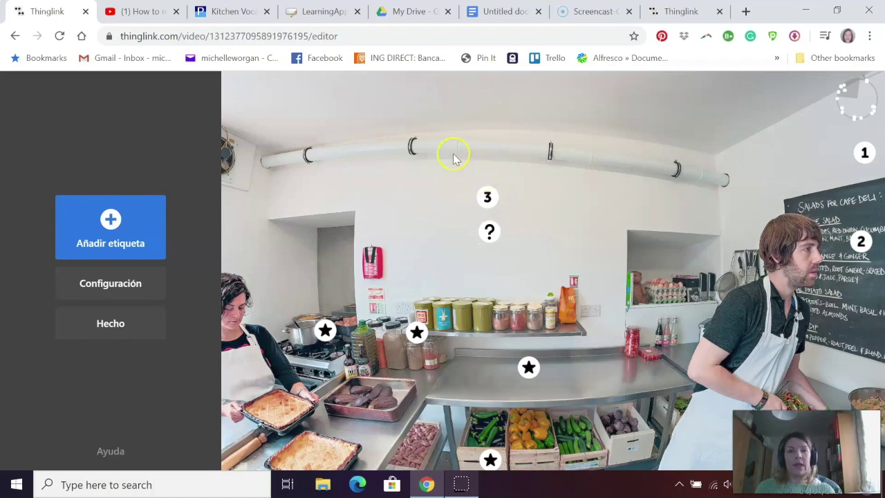
- Review tag 4's How to make tabouleh instructions in the published Cafe Deli viewer
{"action": "left_click", "coordinate": [681, 11]}
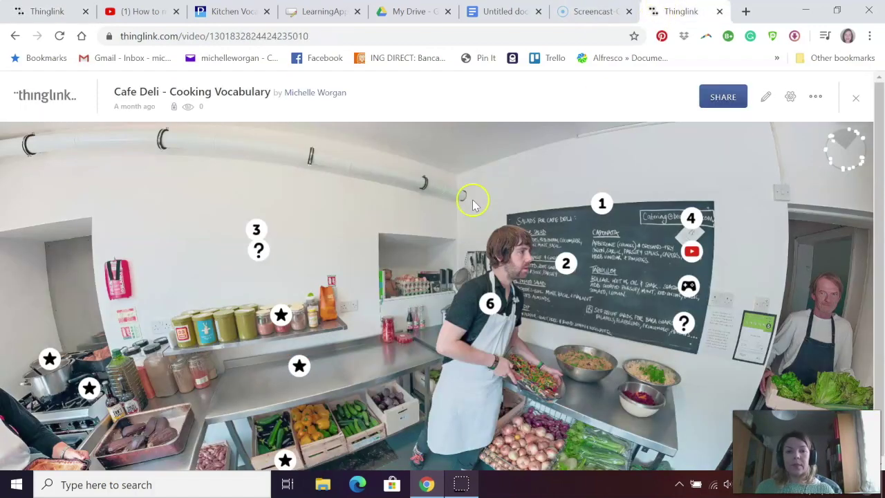
{"action": "left_click_drag", "start_coordinate": [345, 257], "coordinate": [86, 178]}
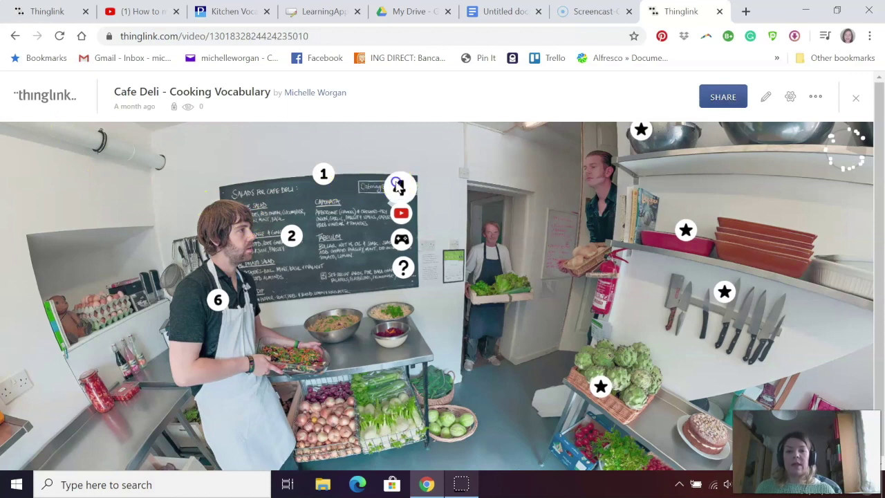
{"action": "left_click", "coordinate": [398, 187]}
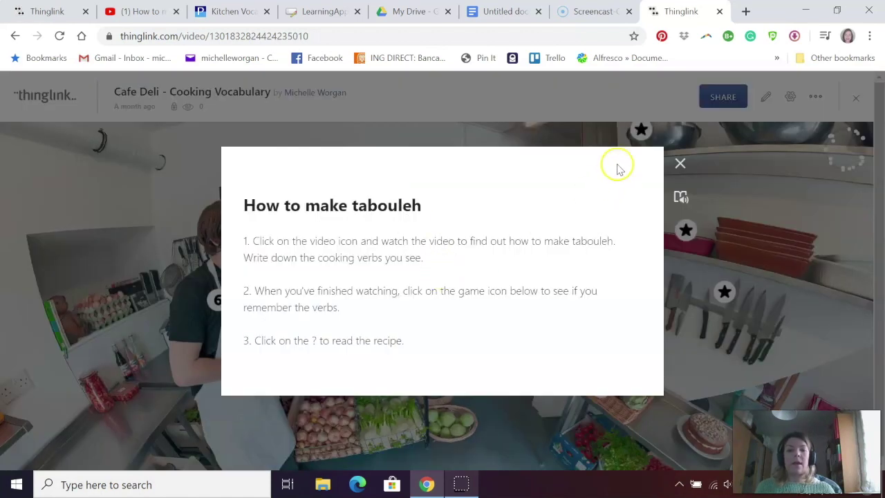
{"action": "left_click", "coordinate": [680, 161]}
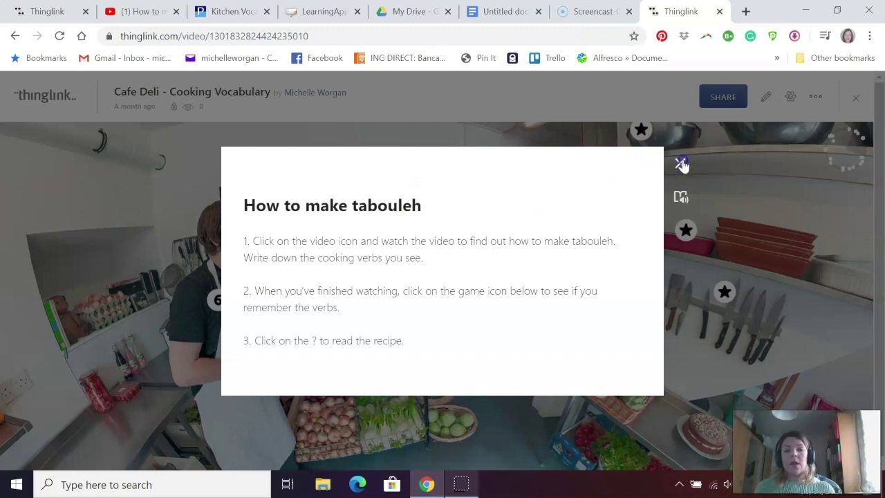
{"action": "left_click", "coordinate": [681, 164]}
{"action": "left_click", "coordinate": [46, 11]}
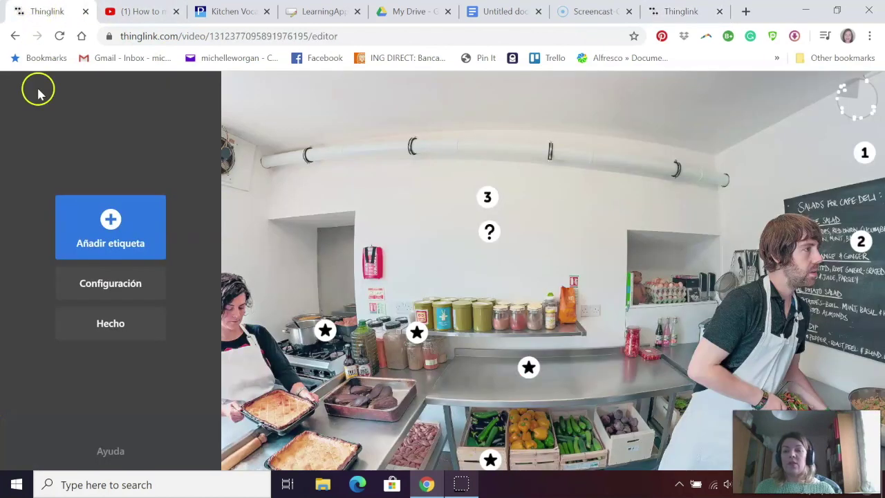
- Add a new text and media tag with a white number 4 icon
{"action": "left_click", "coordinate": [103, 225]}
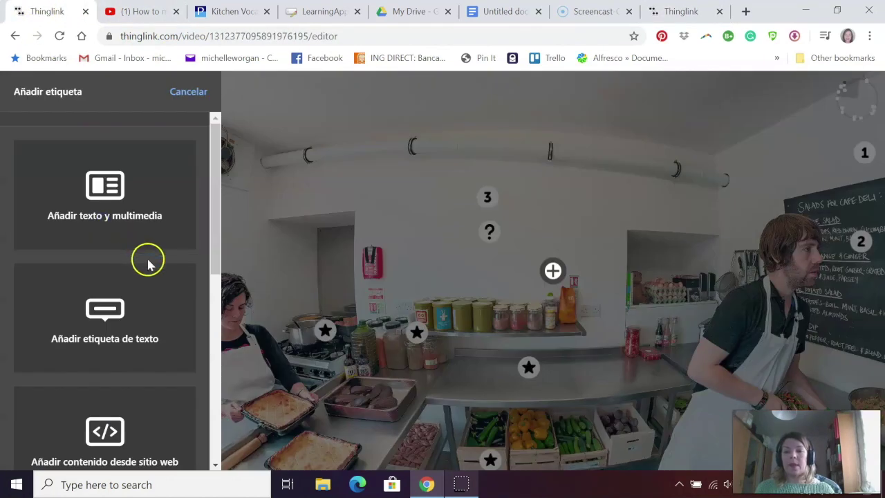
{"action": "left_click", "coordinate": [118, 190]}
{"action": "left_click", "coordinate": [132, 145]}
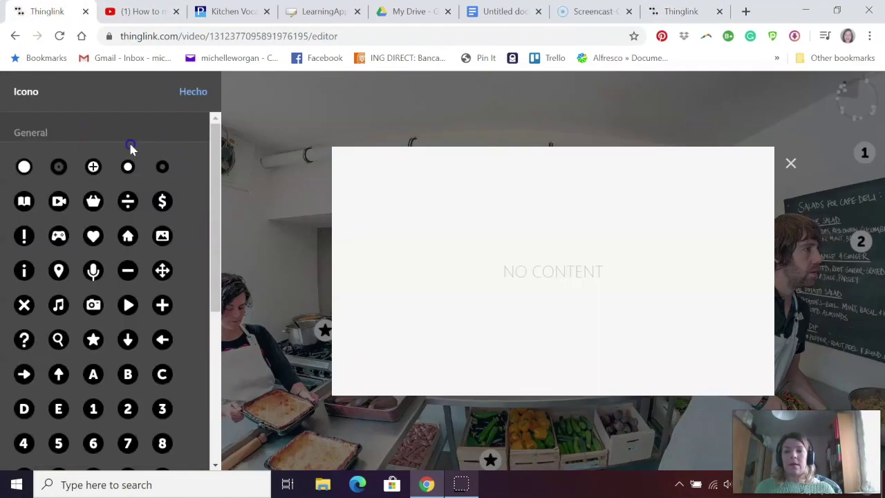
{"action": "left_click", "coordinate": [24, 446]}
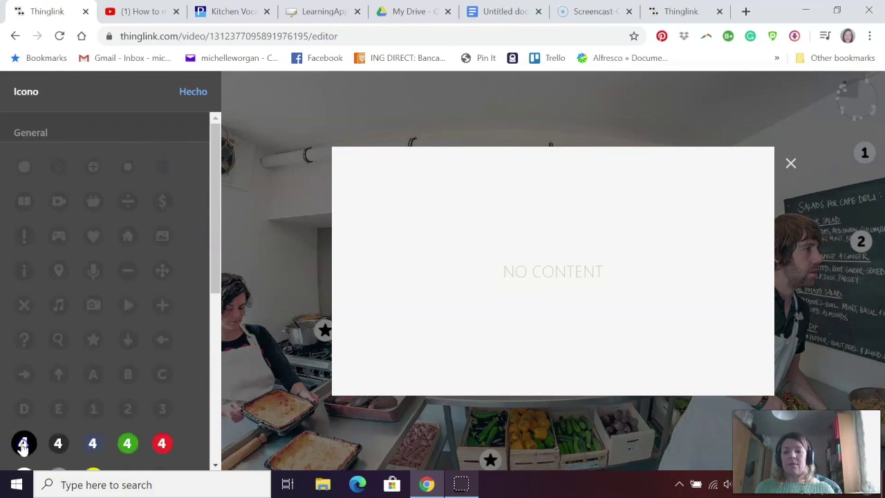
{"action": "left_click", "coordinate": [23, 408]}
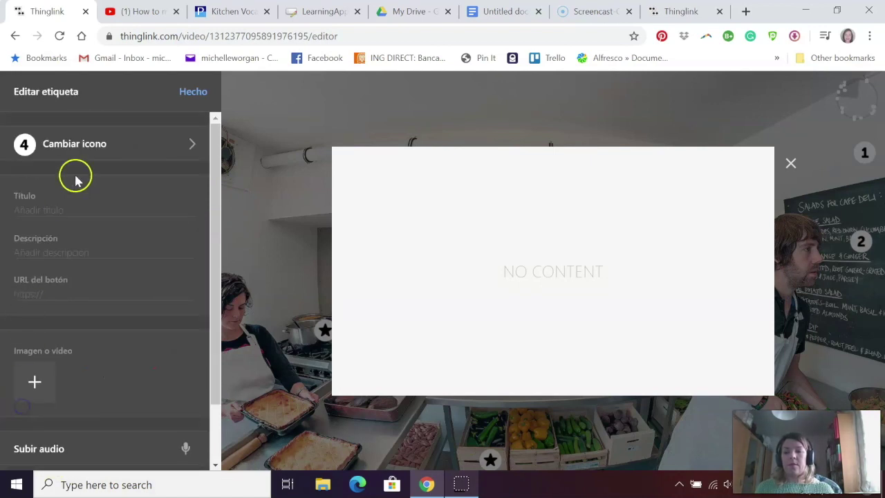
- Copy the three tabouleh instructions and the 'How to make tabouleh' title from the lesson plan, then save
{"action": "left_click", "coordinate": [489, 14]}
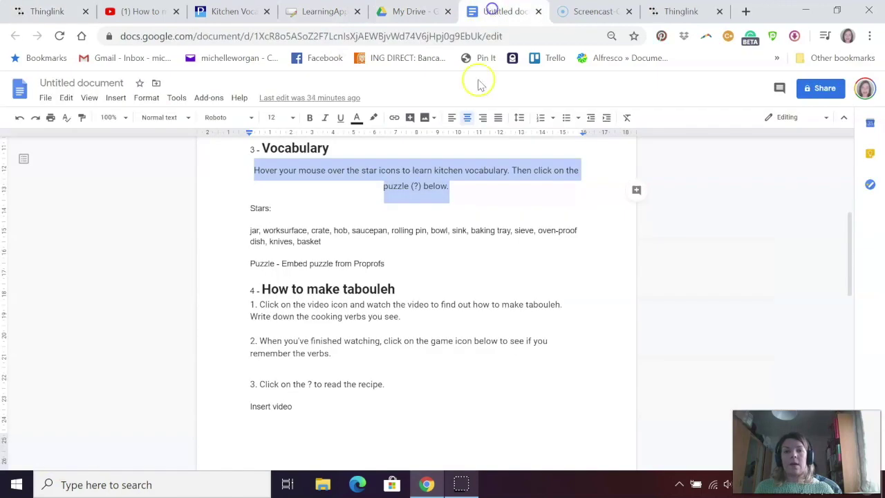
{"action": "scroll", "coordinate": [387, 298], "scroll_direction": "down", "scroll_amount": 1}
{"action": "left_click_drag", "start_coordinate": [392, 321], "coordinate": [247, 235]}
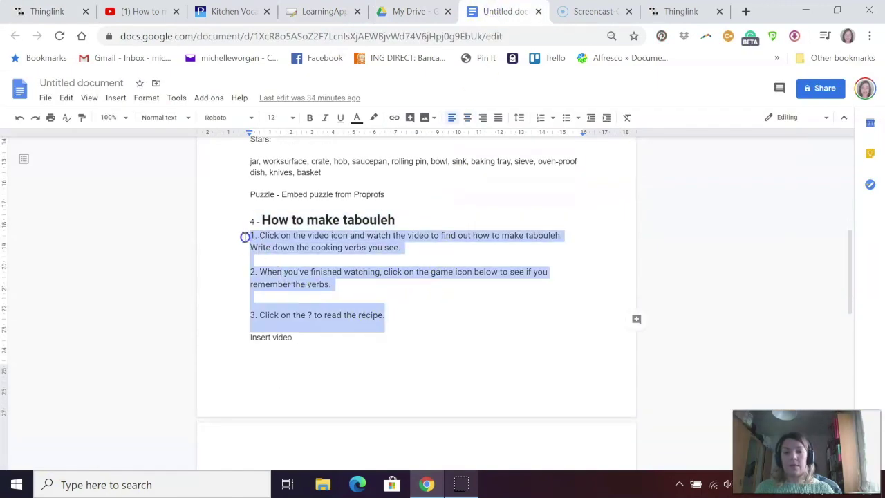
{"action": "left_click", "coordinate": [244, 237]}
{"action": "left_click", "coordinate": [47, 11]}
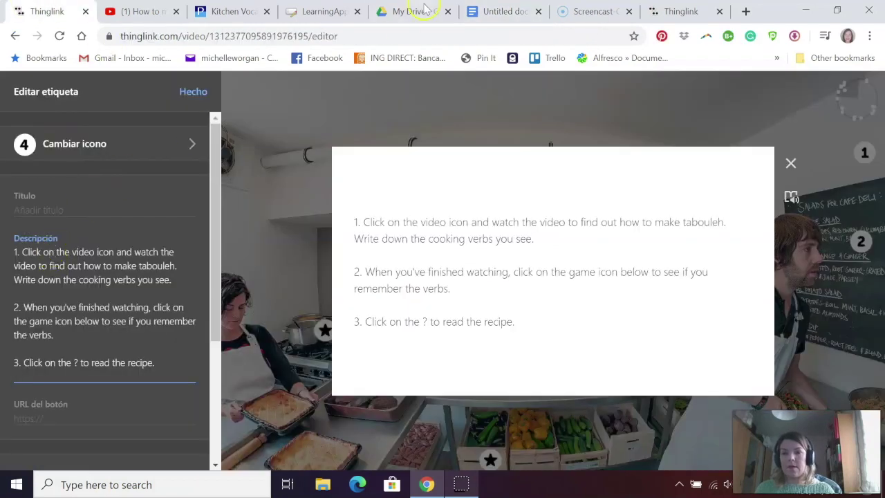
{"action": "left_click", "coordinate": [505, 11]}
{"action": "left_click_drag", "start_coordinate": [395, 220], "coordinate": [260, 220]}
{"action": "key", "text": "ctrl+c"}
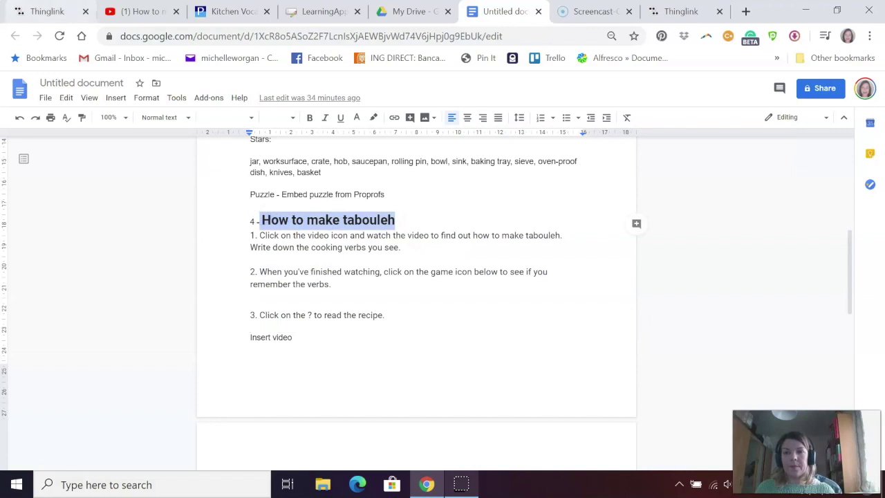
{"action": "left_click", "coordinate": [23, 8]}
{"action": "left_click", "coordinate": [54, 206]}
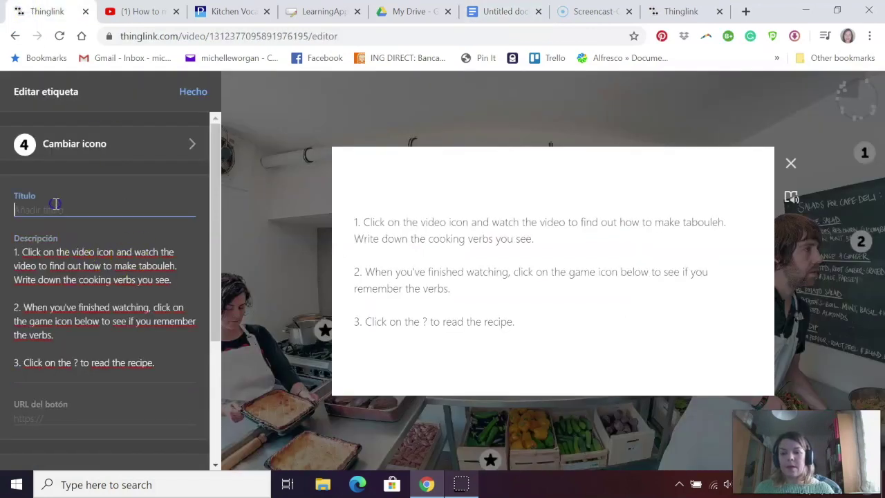
{"action": "key", "text": "ctrl+v"}
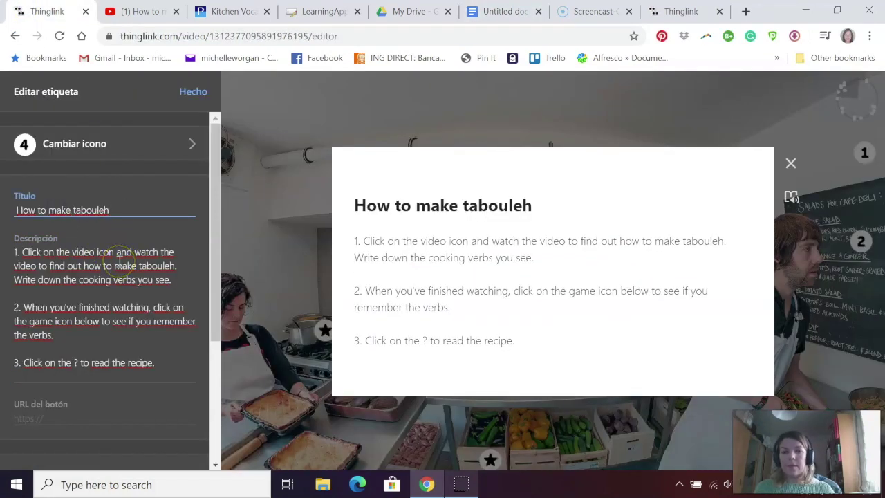
{"action": "left_click", "coordinate": [186, 94]}
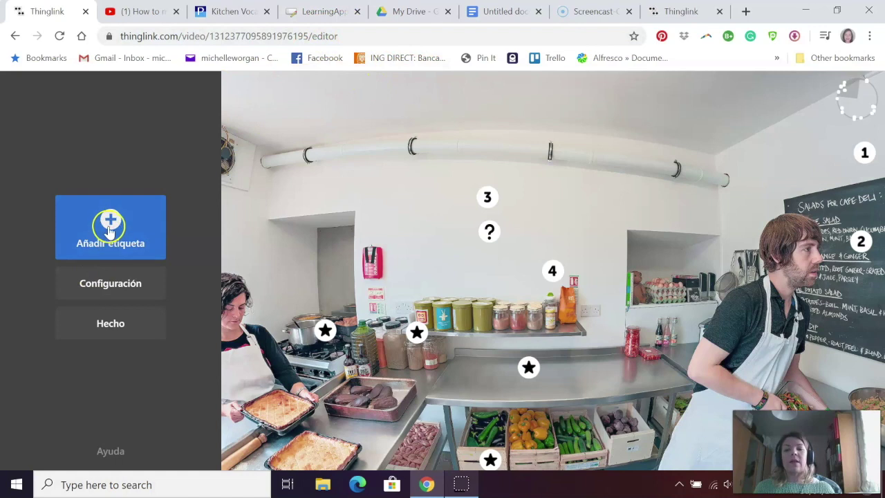
- Check tag 4's contents and move it toward the chalkboard
{"action": "left_click", "coordinate": [548, 273]}
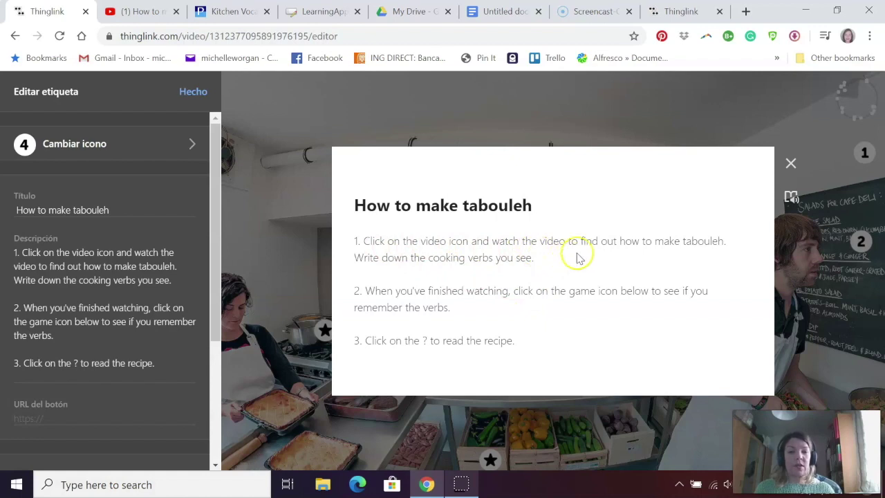
{"action": "left_click", "coordinate": [193, 91]}
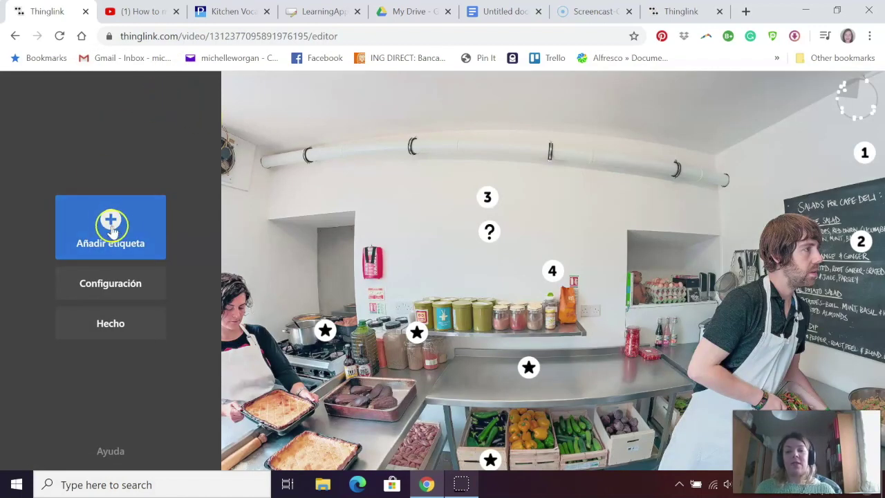
{"action": "left_click_drag", "start_coordinate": [555, 266], "coordinate": [398, 172]}
- Place tag 4 atop the chalkboard and embed the tabbouleh YouTube video's short link in a new tag
{"action": "left_click", "coordinate": [247, 242]}
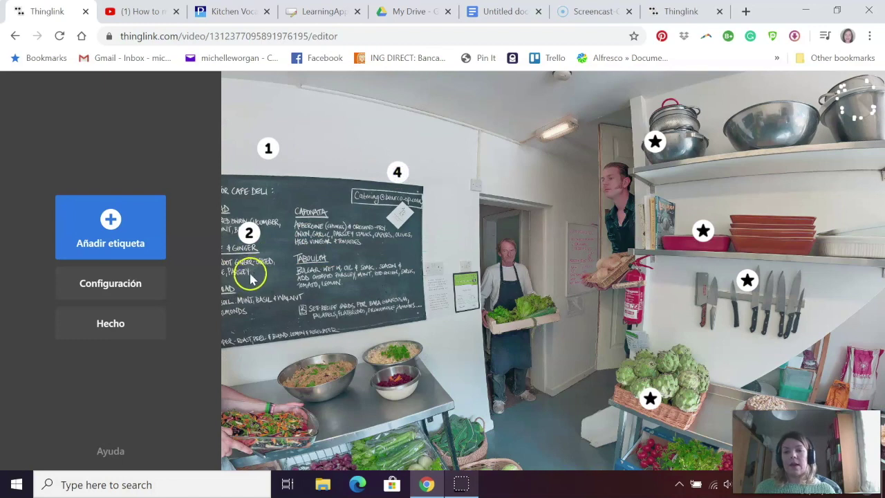
{"action": "left_click", "coordinate": [113, 228]}
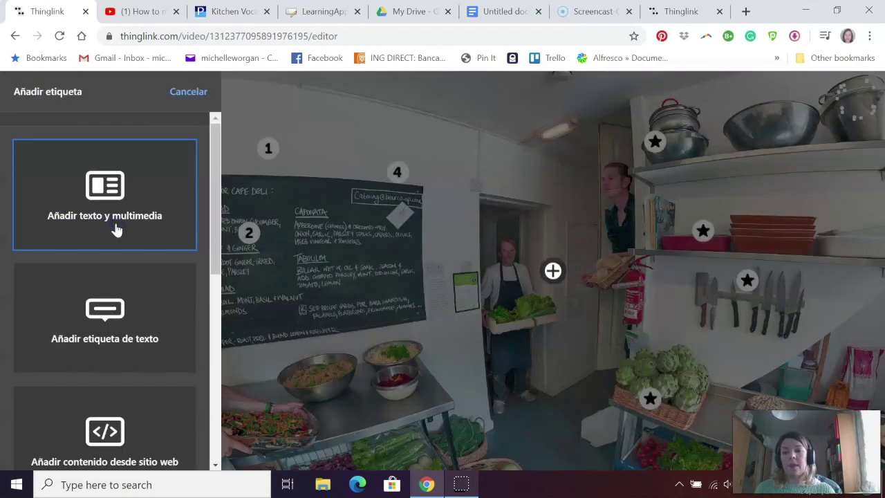
{"action": "scroll", "coordinate": [142, 422], "scroll_direction": "down", "scroll_amount": 3}
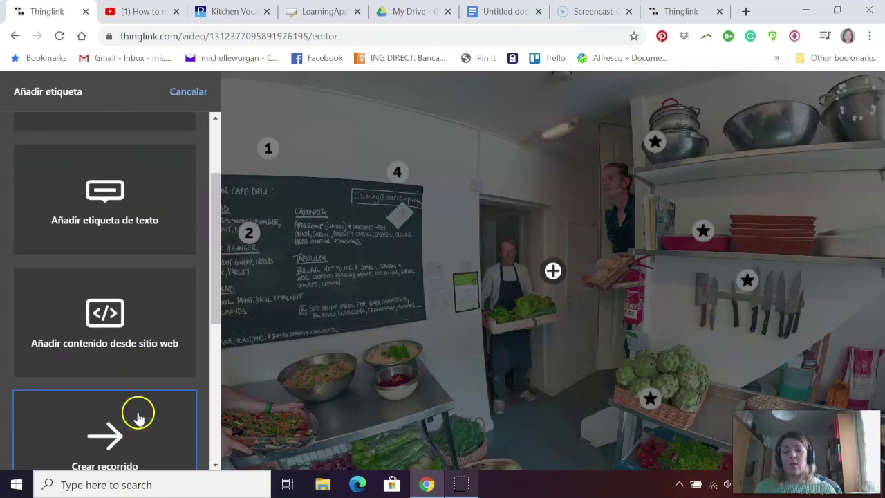
{"action": "left_click", "coordinate": [72, 316]}
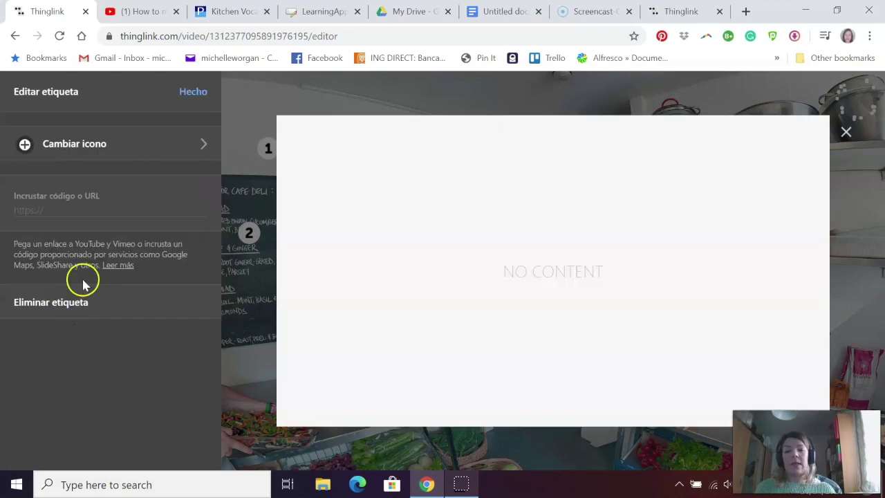
{"action": "left_click", "coordinate": [123, 11]}
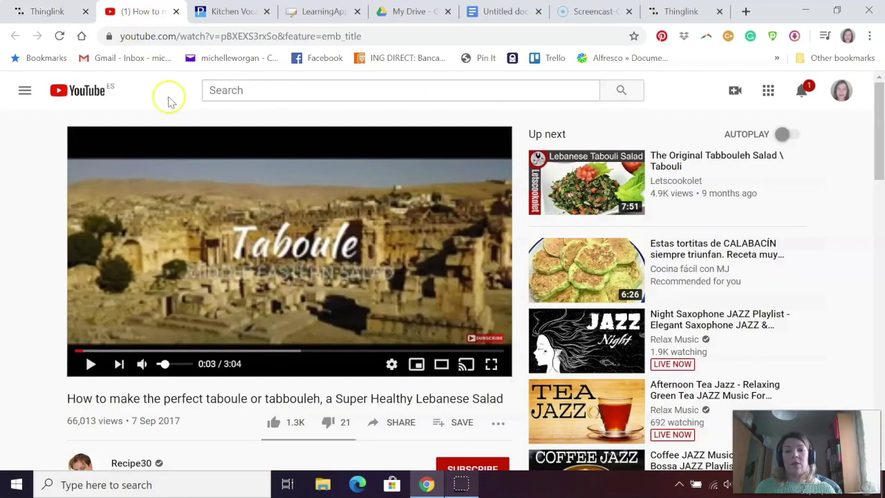
{"action": "left_click", "coordinate": [399, 421]}
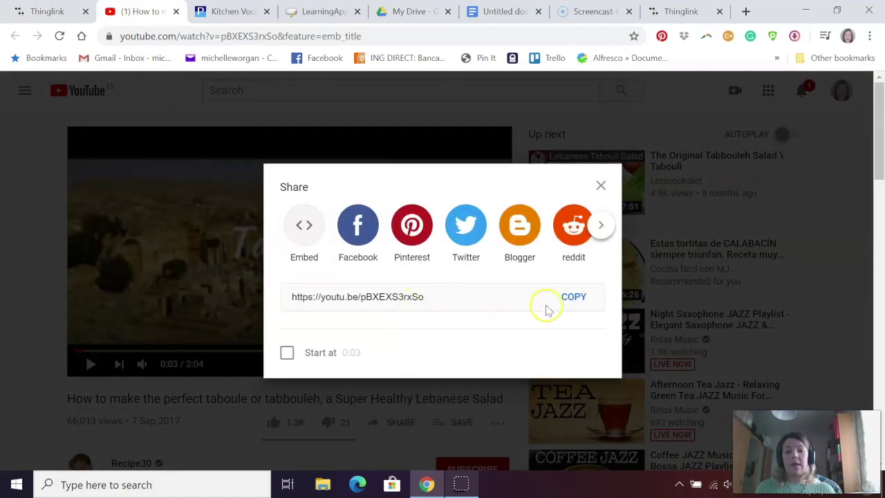
{"action": "left_click", "coordinate": [571, 296]}
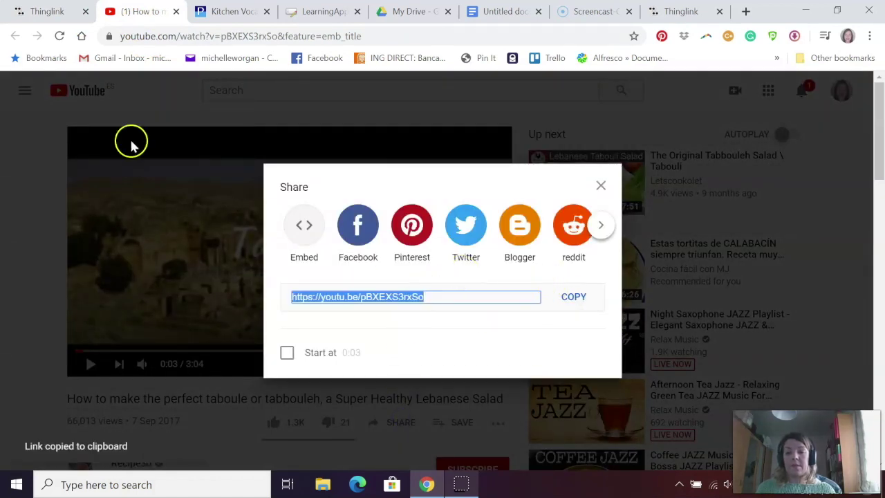
{"action": "left_click", "coordinate": [47, 10]}
{"action": "left_click", "coordinate": [24, 210]}
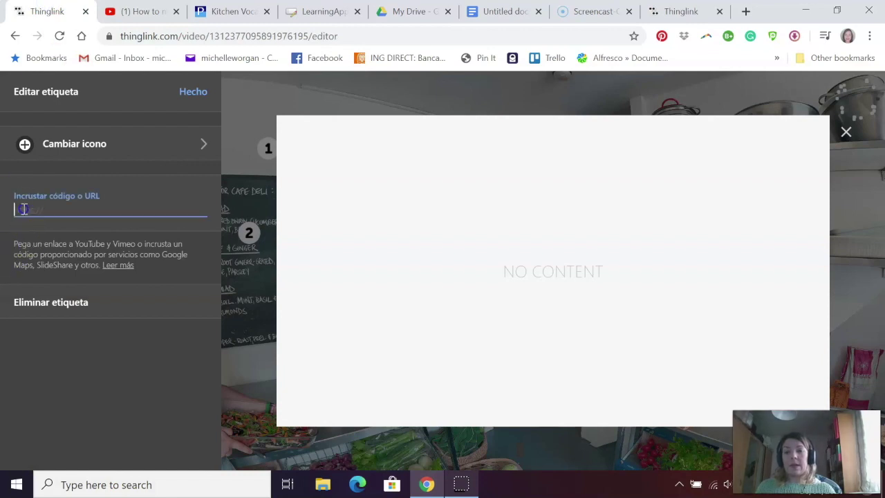
{"action": "key", "text": "ctrl+v"}
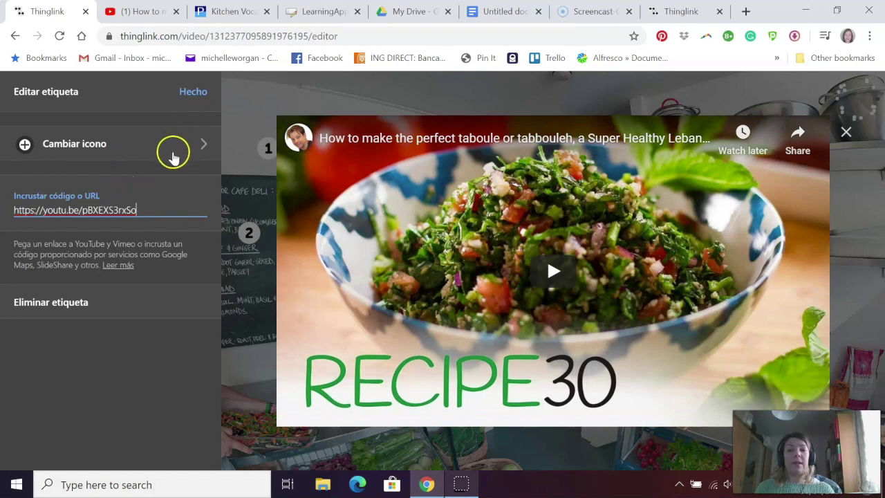
- Give the video tag a white YouTube icon and place it on the chalkboard beside tag 4
{"action": "left_click", "coordinate": [169, 149]}
{"action": "scroll", "coordinate": [118, 245], "scroll_direction": "down", "scroll_amount": 5}
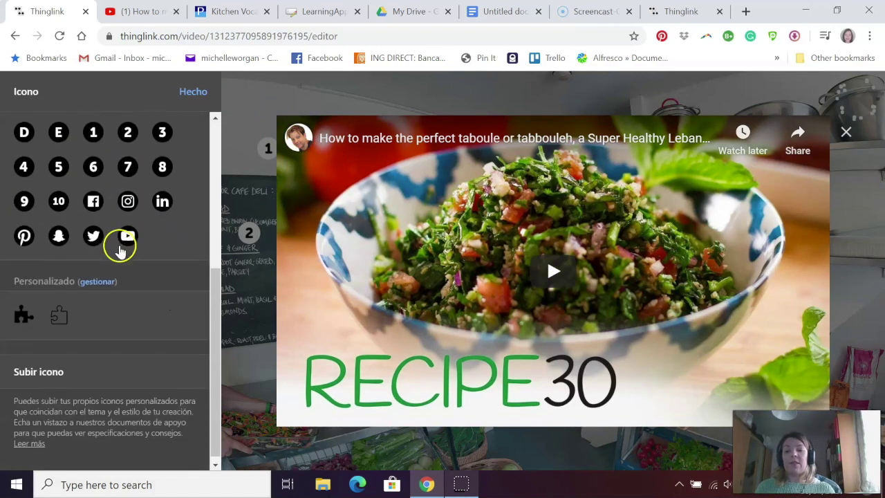
{"action": "scroll", "coordinate": [115, 245], "scroll_direction": "up", "scroll_amount": 3}
{"action": "left_click", "coordinate": [126, 374]}
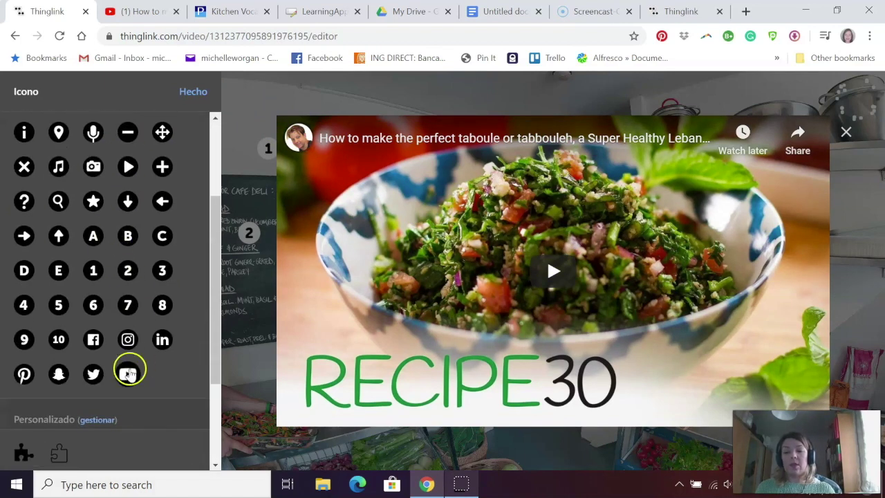
{"action": "left_click", "coordinate": [65, 408]}
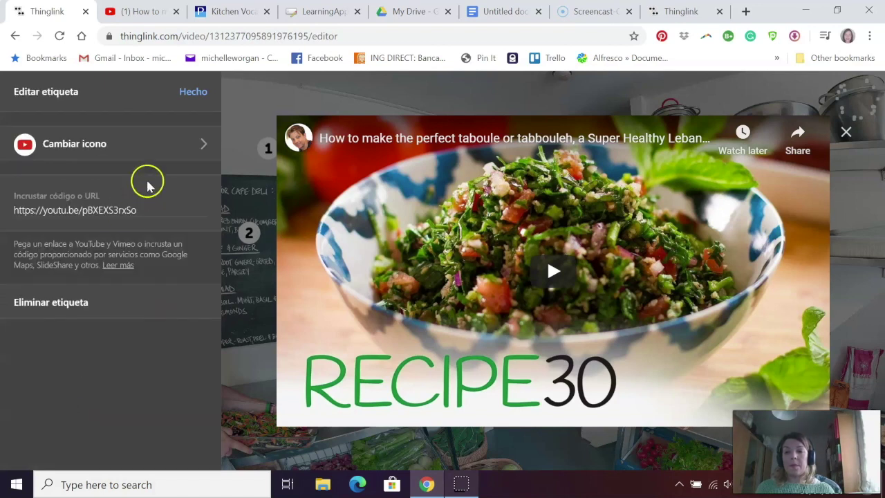
{"action": "left_click", "coordinate": [193, 91]}
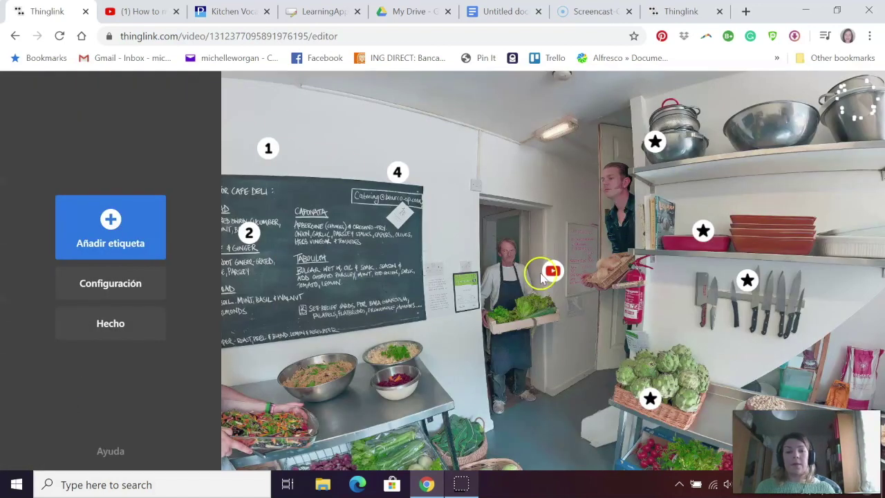
{"action": "left_click_drag", "start_coordinate": [543, 275], "coordinate": [400, 207]}
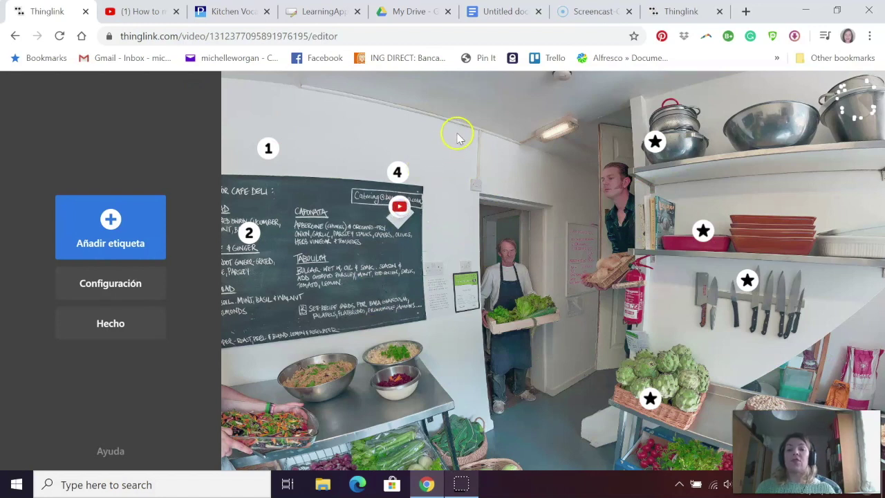
- Look over the How to make tabouleh and Cooking Verbs apps, then view the finished Cafe Deli scene
{"action": "left_click", "coordinate": [423, 50]}
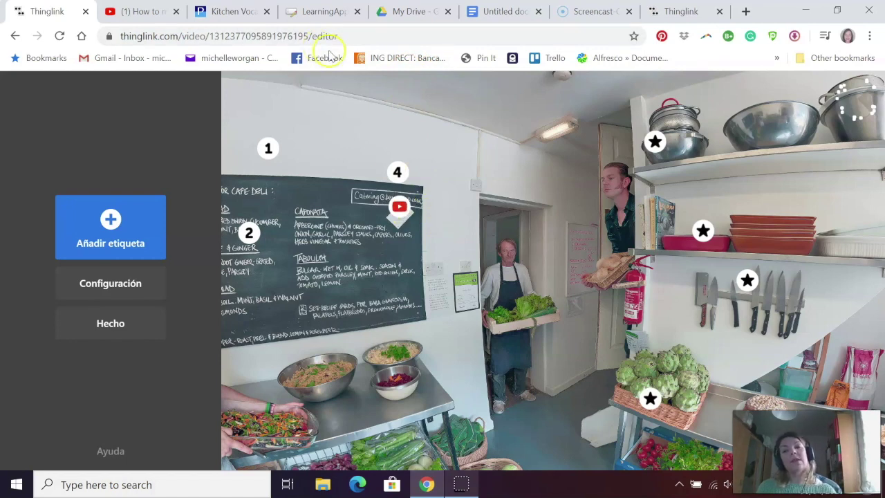
{"action": "left_click", "coordinate": [318, 8]}
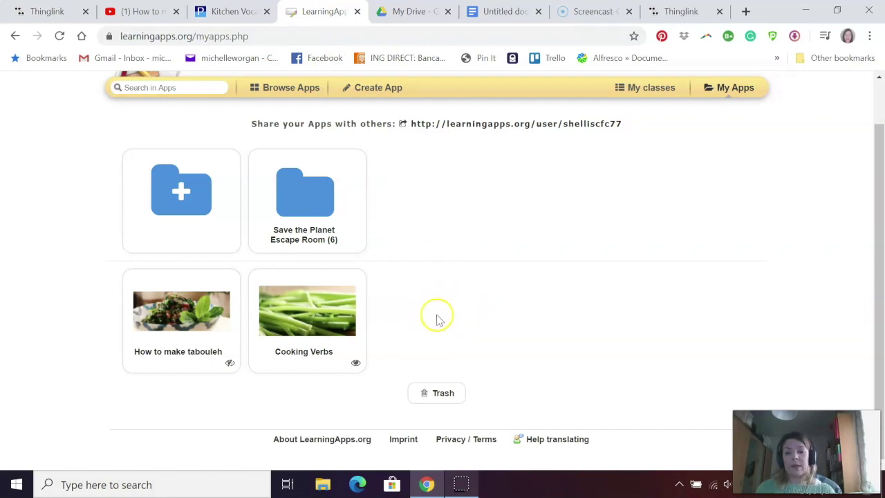
{"action": "mouse_move", "coordinate": [309, 354]}
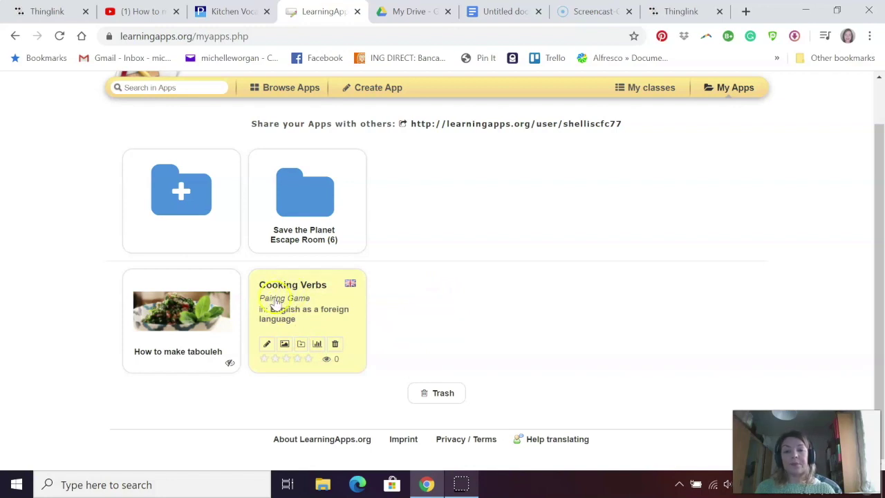
{"action": "mouse_move", "coordinate": [204, 318]}
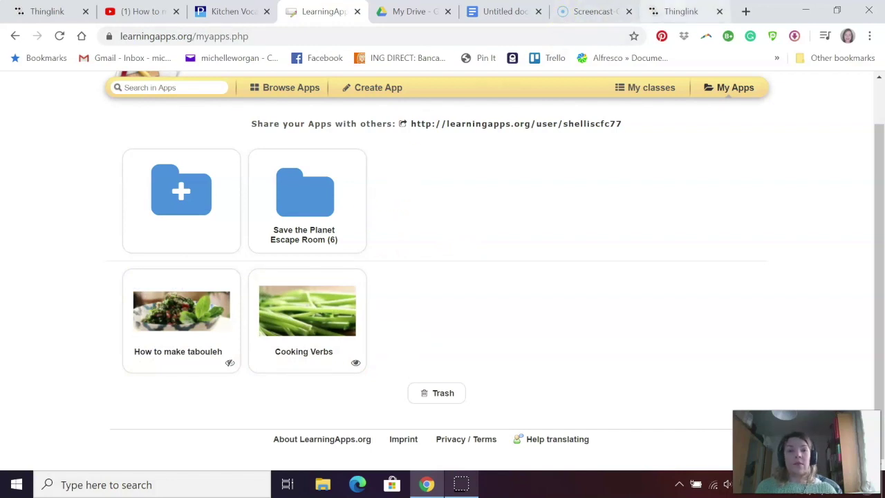
{"action": "left_click", "coordinate": [681, 11]}
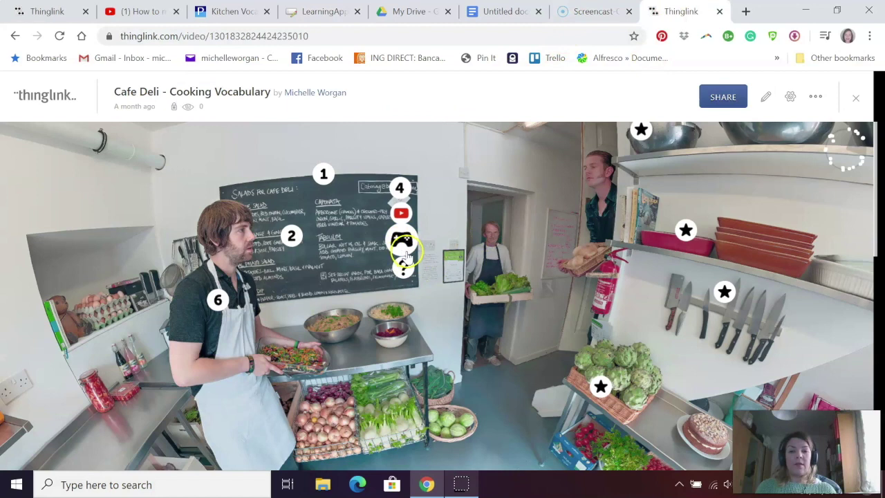
- Add a new website-content tag with a coloured gamepad icon in the scene editor
{"action": "key", "text": "ctrl+1"}
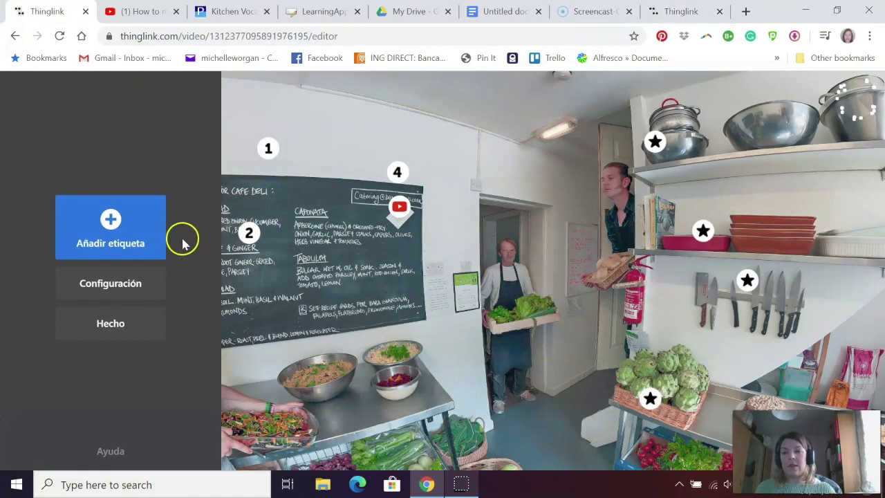
{"action": "left_click", "coordinate": [110, 215]}
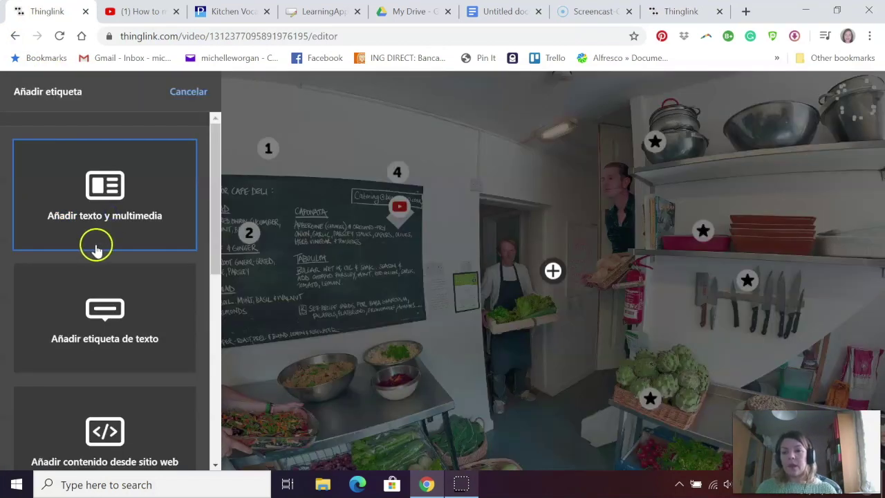
{"action": "left_click", "coordinate": [138, 425]}
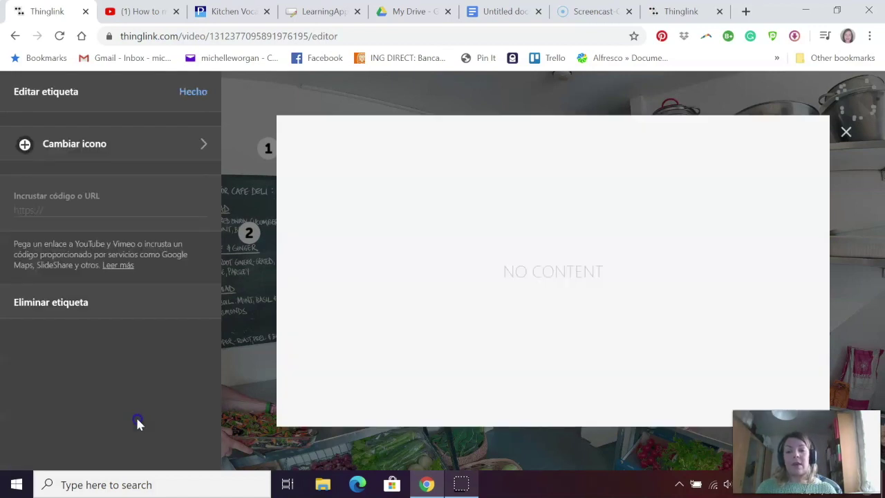
{"action": "left_click", "coordinate": [118, 136]}
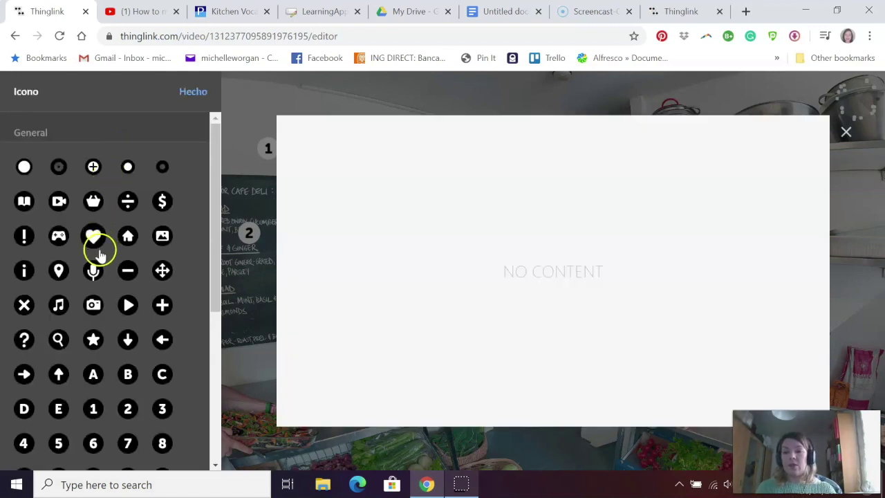
{"action": "left_click", "coordinate": [59, 236]}
{"action": "left_click", "coordinate": [60, 270]}
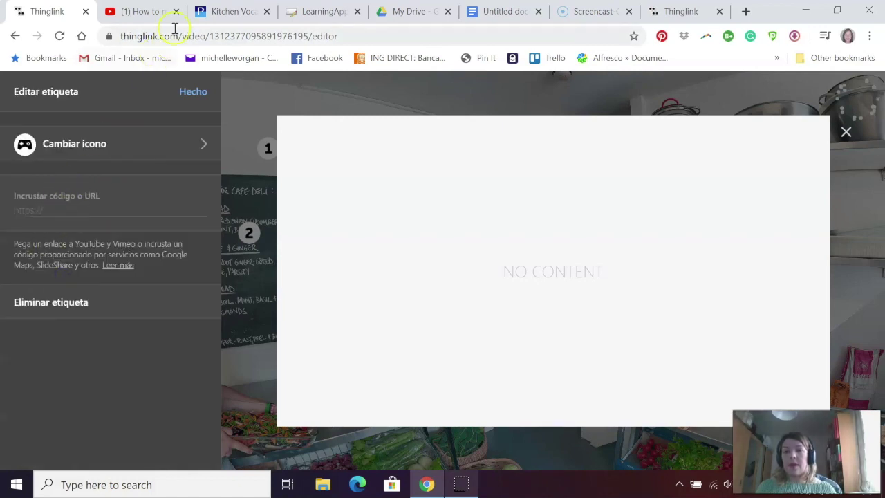
{"action": "left_click", "coordinate": [308, 10]}
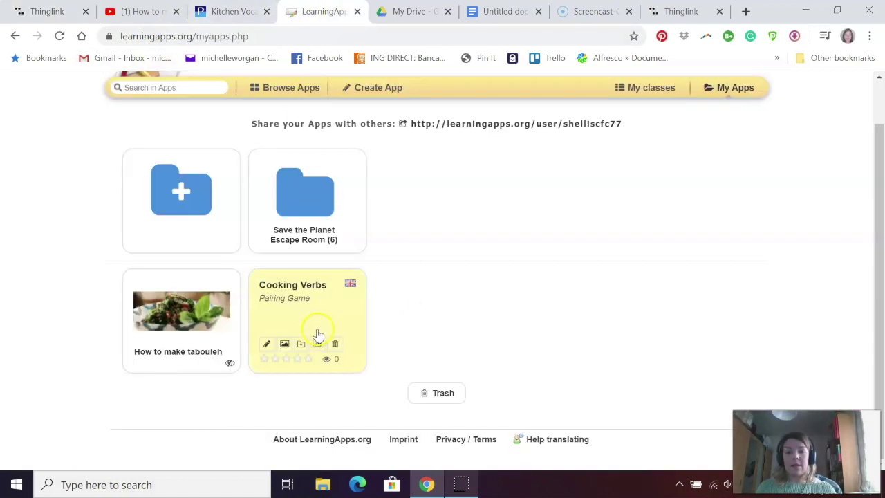
- Open the Cooking Verbs app and copy its embed code
{"action": "left_click", "coordinate": [291, 292]}
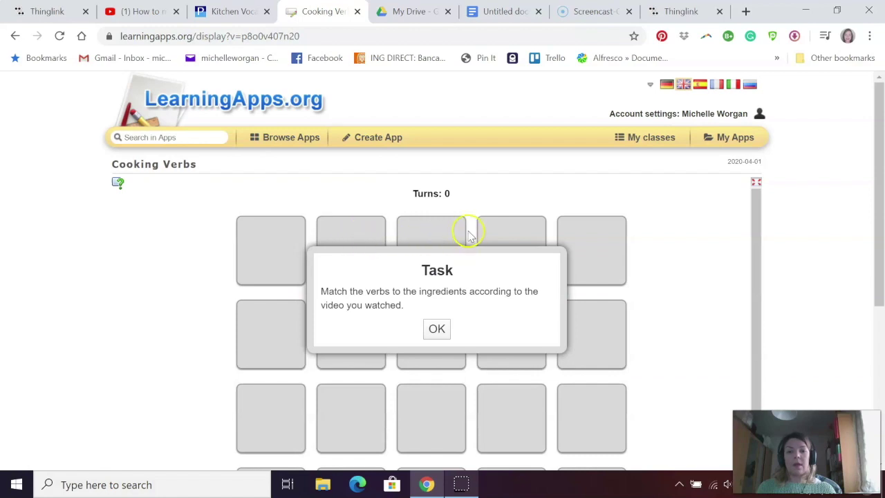
{"action": "scroll", "coordinate": [463, 228], "scroll_direction": "down", "scroll_amount": 5}
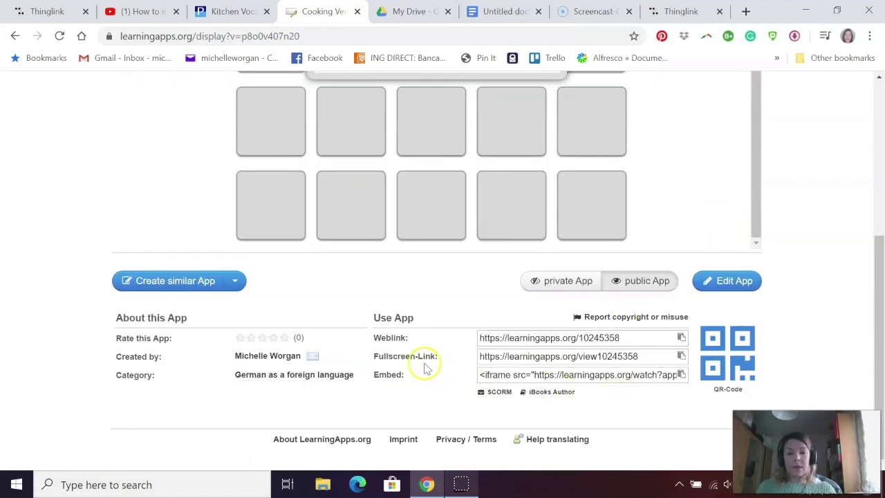
{"action": "left_click", "coordinate": [681, 375]}
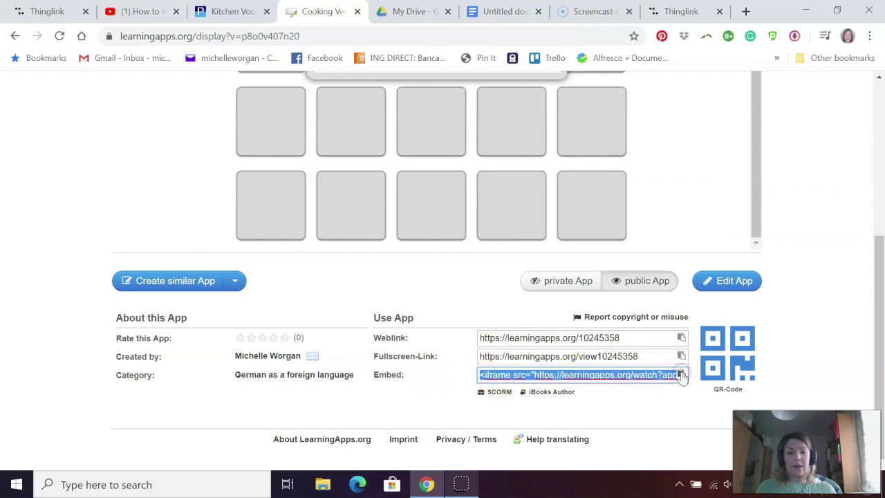
- Paste the Cooking Verbs embed code into the gamepad tag and place it under the YouTube tag
{"action": "left_click", "coordinate": [38, 11]}
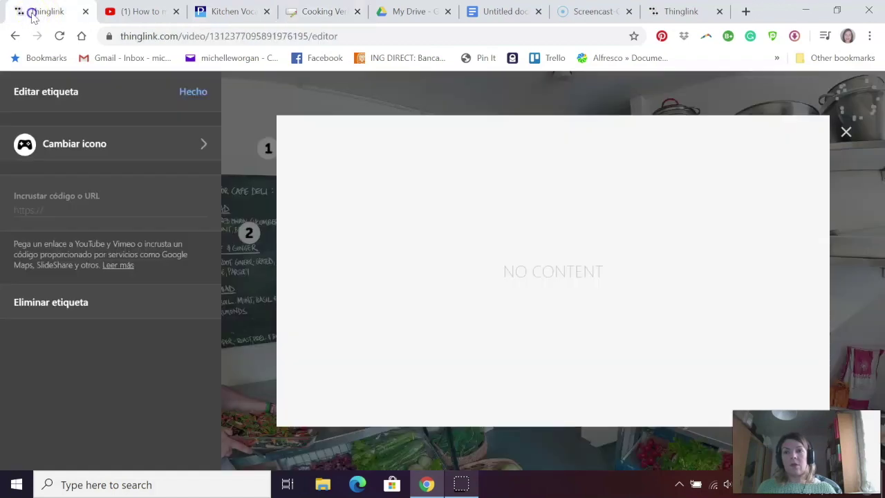
{"action": "left_click", "coordinate": [44, 210]}
{"action": "key", "text": "ctrl+v"}
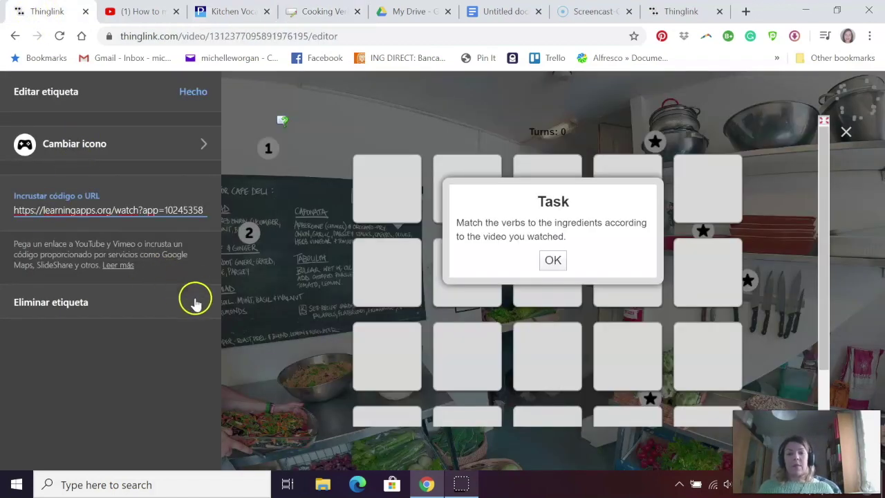
{"action": "left_click", "coordinate": [191, 92]}
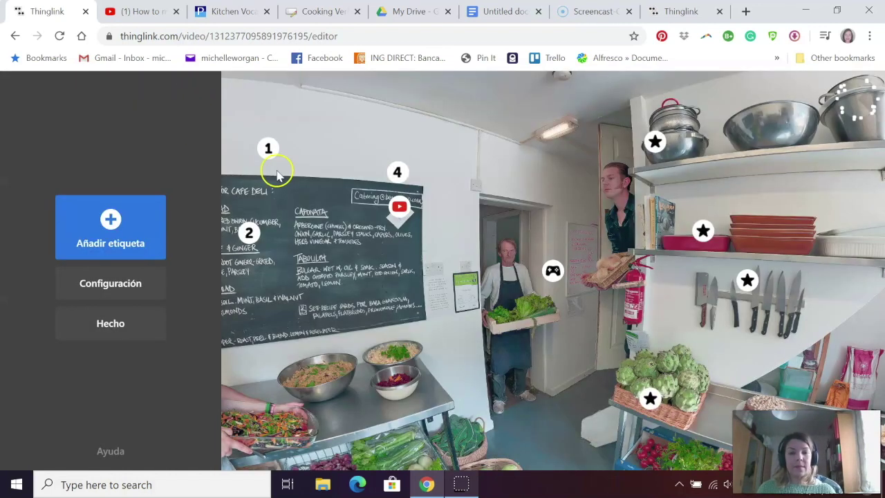
{"action": "left_click_drag", "start_coordinate": [553, 270], "coordinate": [401, 252]}
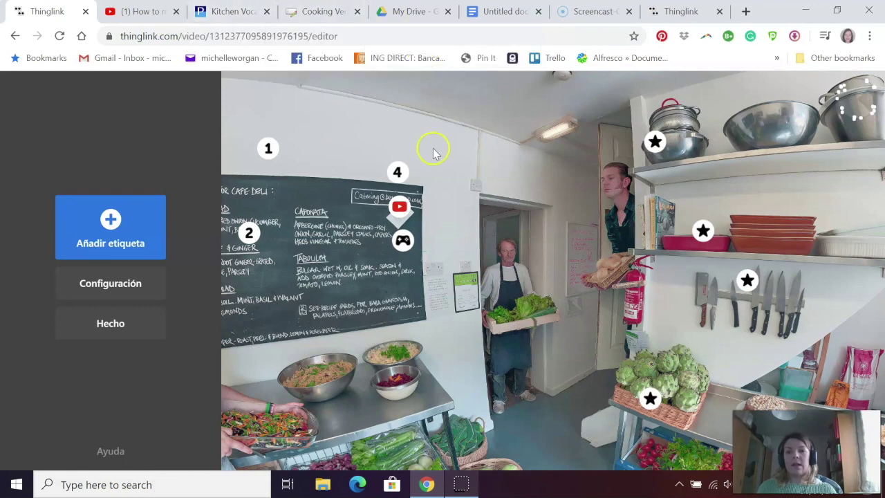
- Go back to the saved apps list, open How to make tabouleh and copy its embed code
{"action": "left_click", "coordinate": [299, 12]}
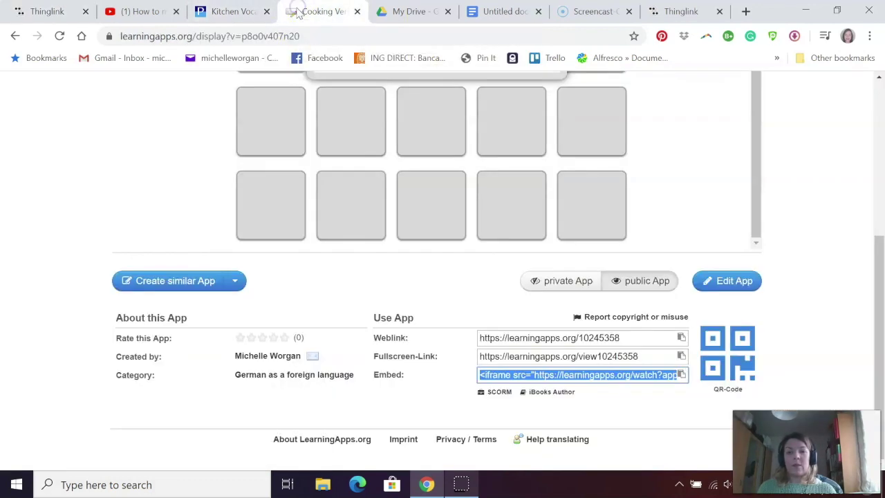
{"action": "scroll", "coordinate": [585, 172], "scroll_direction": "up", "scroll_amount": 3}
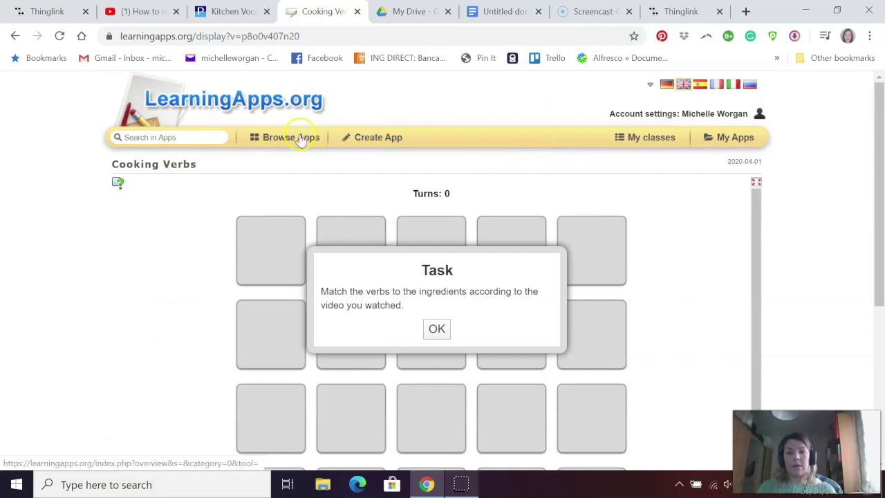
{"action": "left_click", "coordinate": [736, 137]}
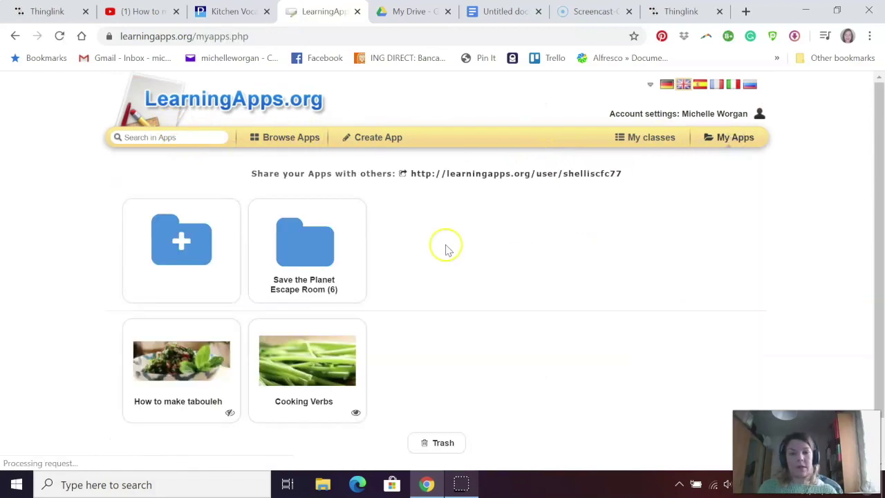
{"action": "left_click", "coordinate": [187, 367]}
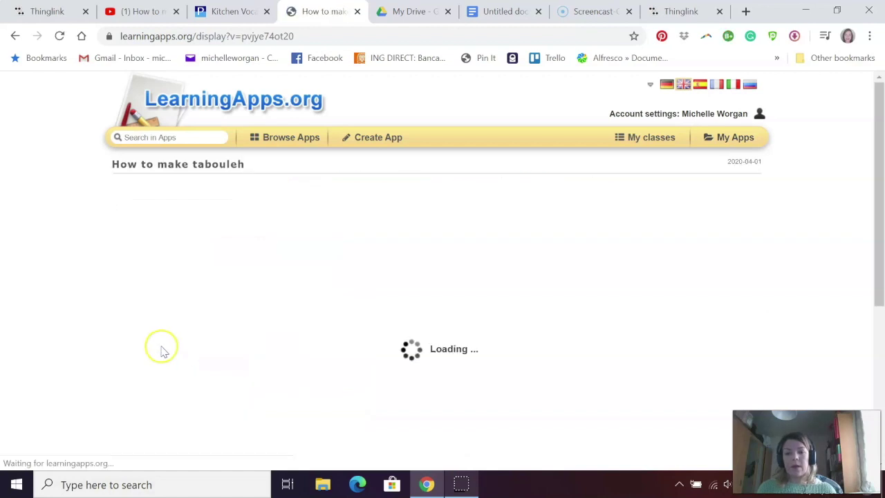
{"action": "scroll", "coordinate": [627, 240], "scroll_direction": "down", "scroll_amount": 3}
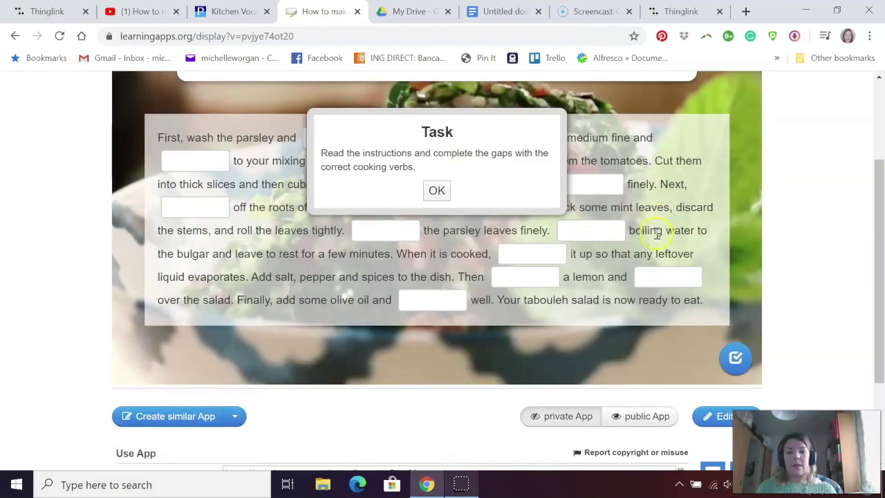
{"action": "scroll", "coordinate": [619, 220], "scroll_direction": "down", "scroll_amount": 1}
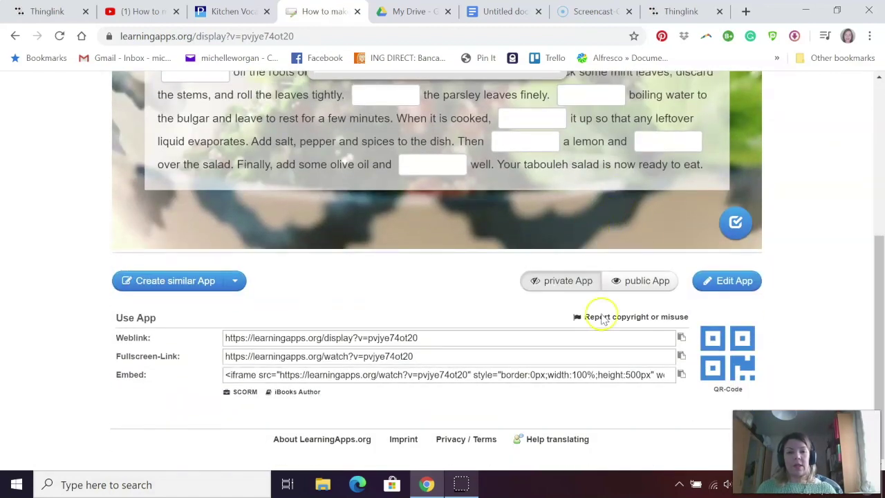
{"action": "left_click", "coordinate": [681, 374]}
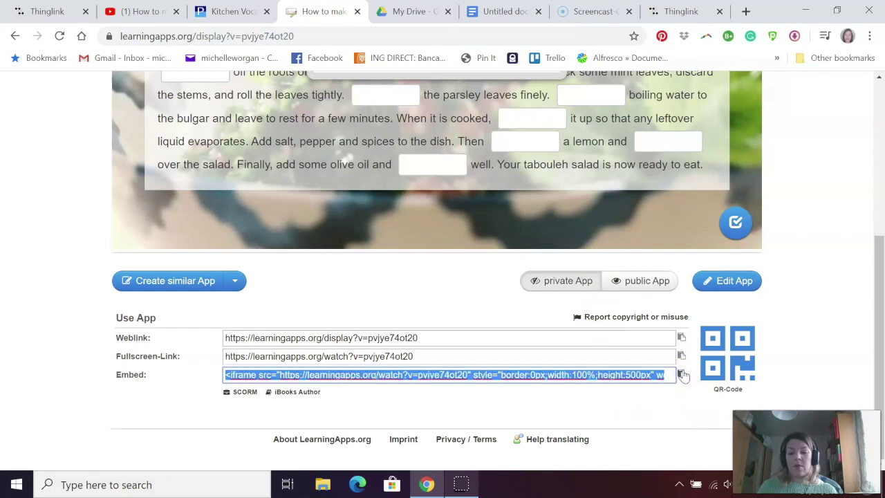
- Embed the tabouleh gap-fill in a new white question-mark tag below the game-controller tag
{"action": "left_click", "coordinate": [38, 11]}
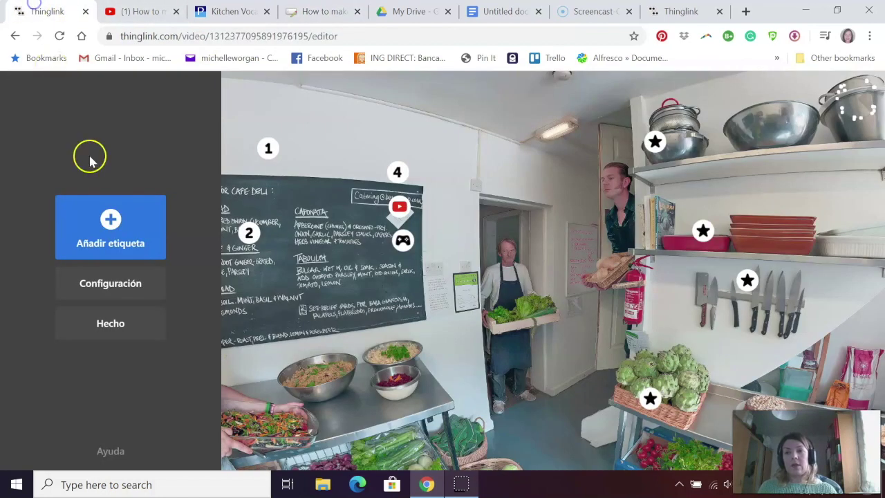
{"action": "left_click", "coordinate": [112, 242]}
{"action": "left_click", "coordinate": [116, 420]}
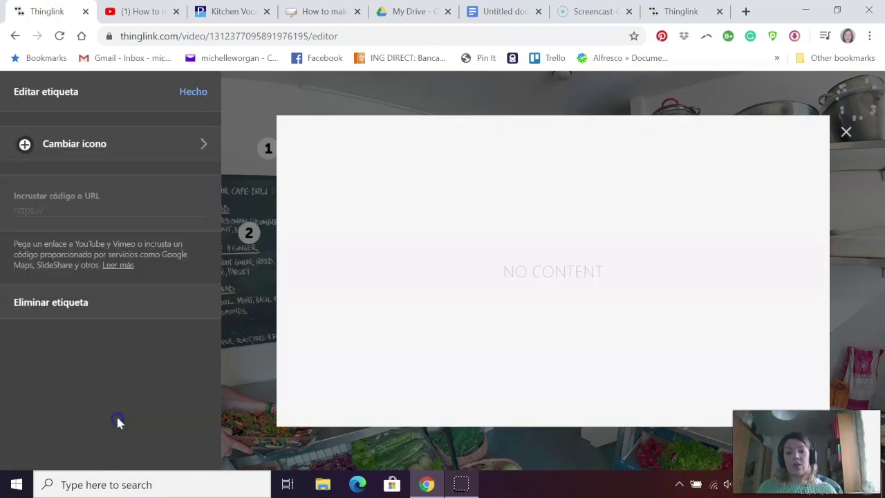
{"action": "left_click", "coordinate": [58, 211]}
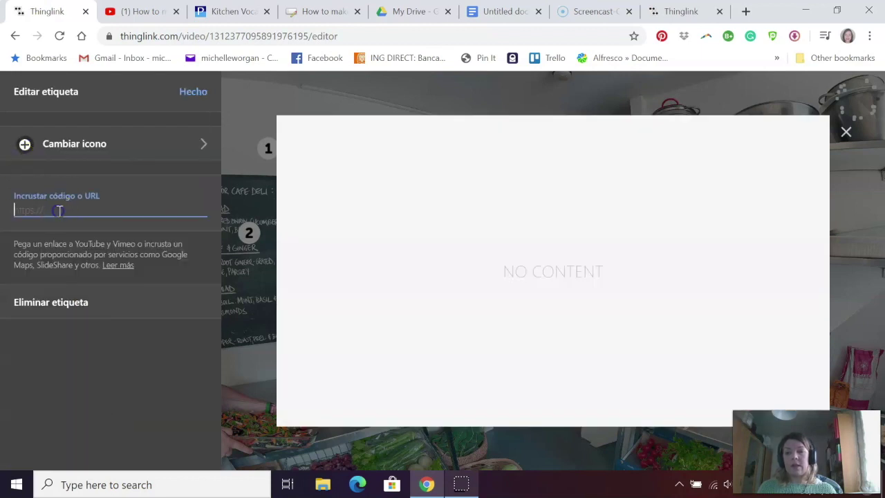
{"action": "key", "text": "ctrl+v"}
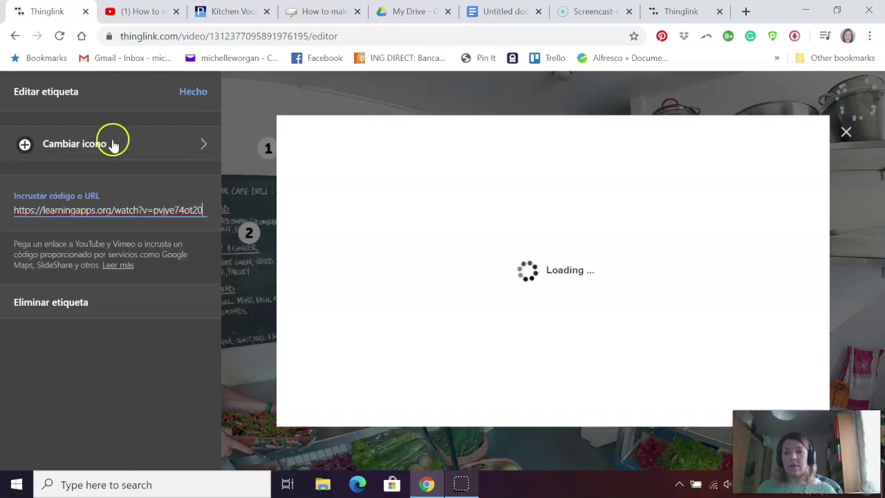
{"action": "left_click", "coordinate": [113, 146]}
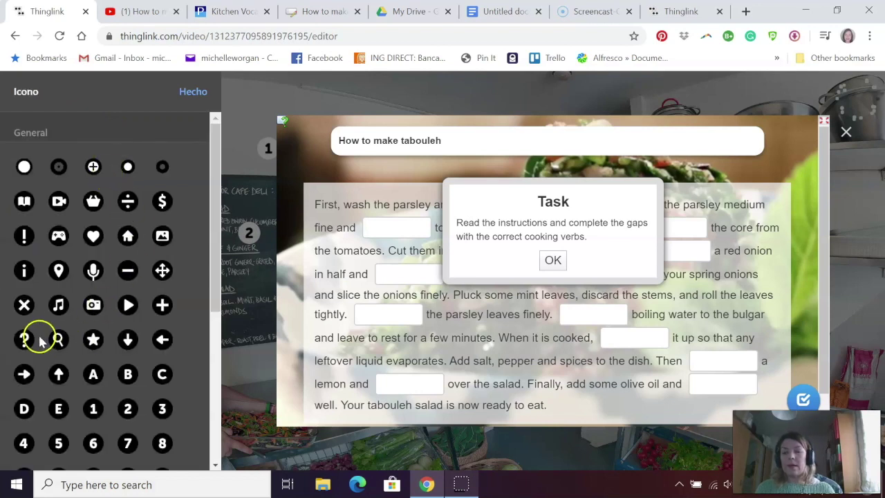
{"action": "left_click", "coordinate": [26, 344]}
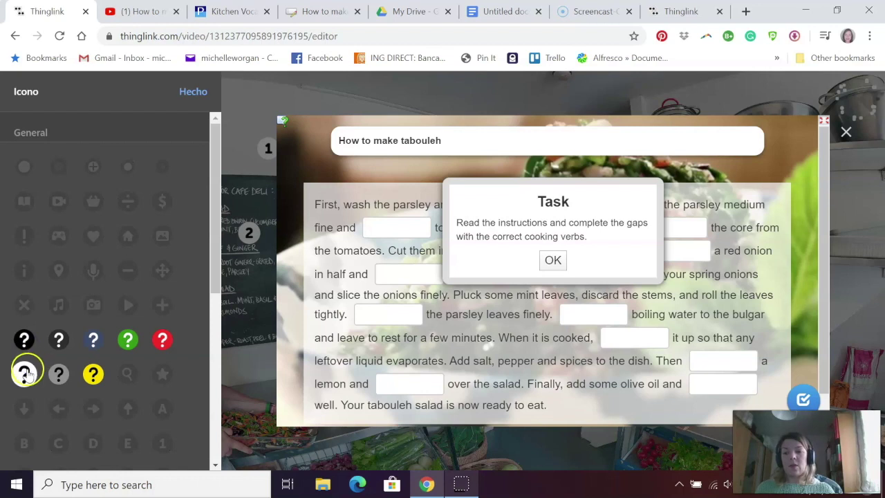
{"action": "left_click", "coordinate": [24, 371]}
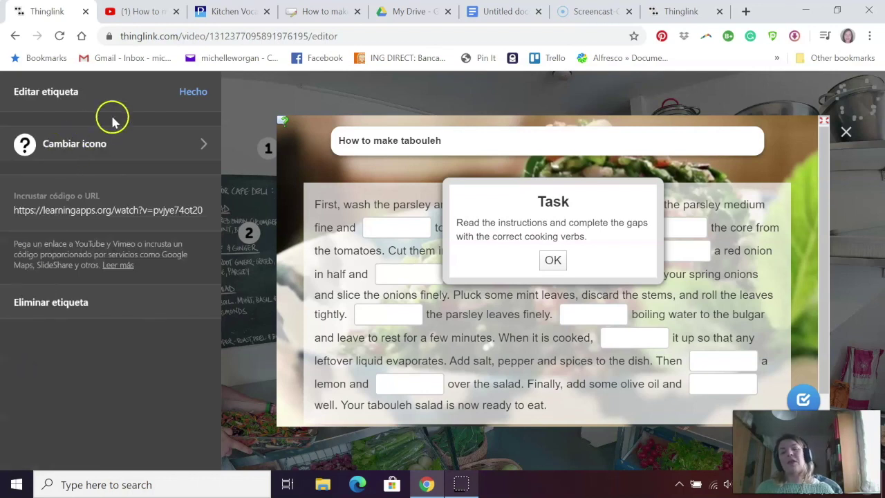
{"action": "left_click", "coordinate": [195, 92]}
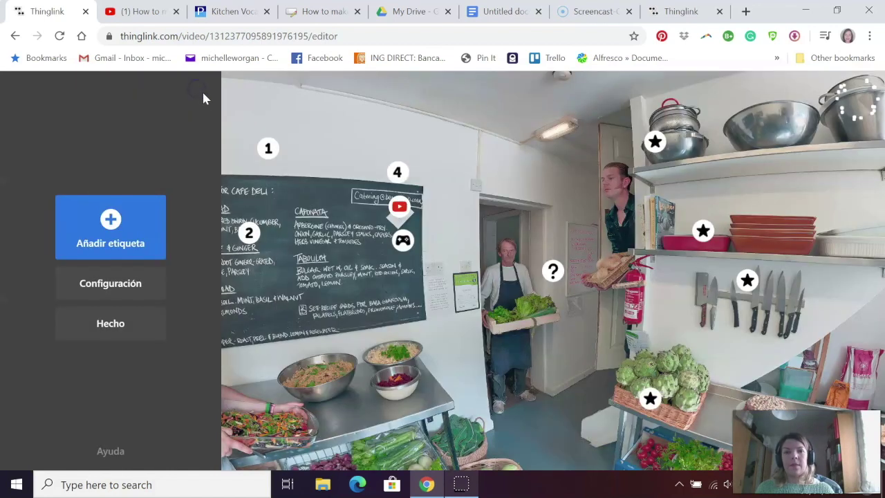
{"action": "left_click_drag", "start_coordinate": [553, 271], "coordinate": [407, 273]}
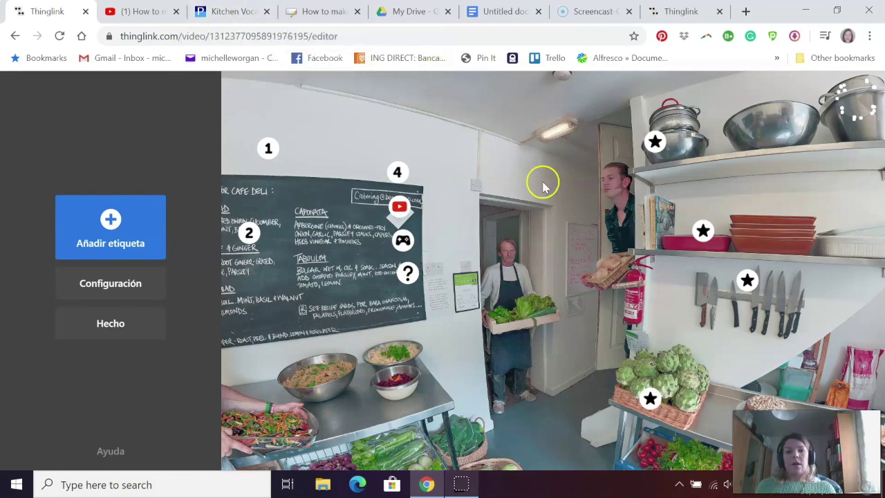
- Look around the kitchen in the editor and the published Cafe Deli viewer
{"action": "left_click_drag", "start_coordinate": [544, 184], "coordinate": [421, 168]}
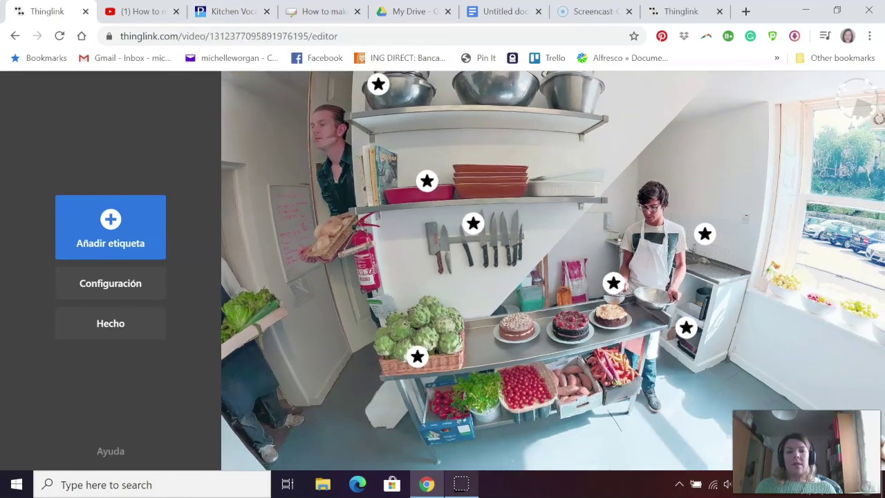
{"action": "left_click", "coordinate": [661, 17]}
{"action": "left_click_drag", "start_coordinate": [518, 277], "coordinate": [72, 197]}
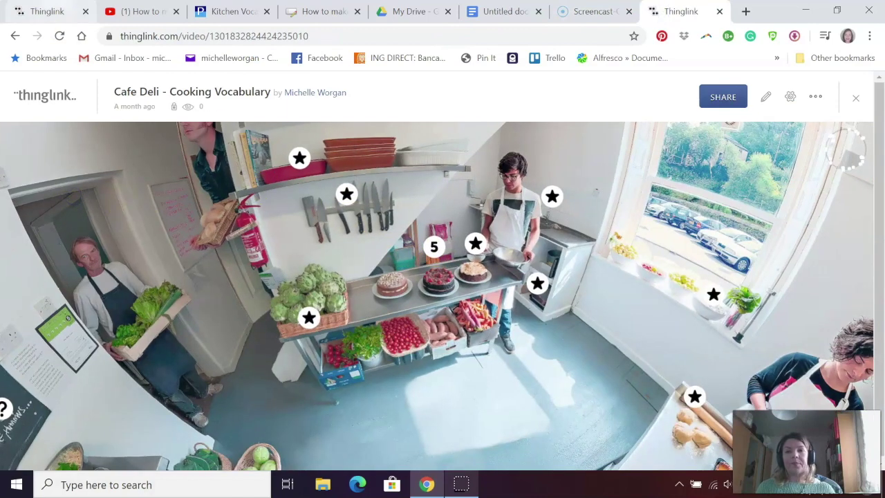
- Add a text-and-media tag with the white number 5 icon, titled 'Delicious cakes!'
{"action": "left_click", "coordinate": [56, 7]}
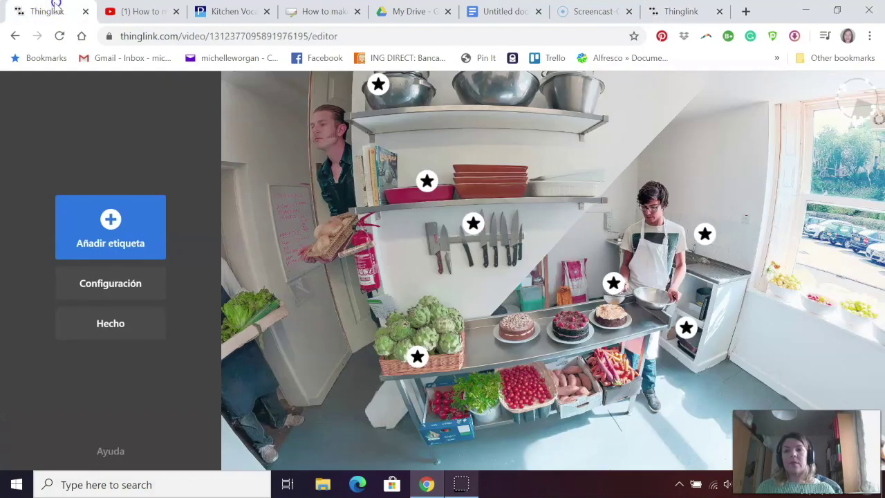
{"action": "left_click", "coordinate": [111, 235]}
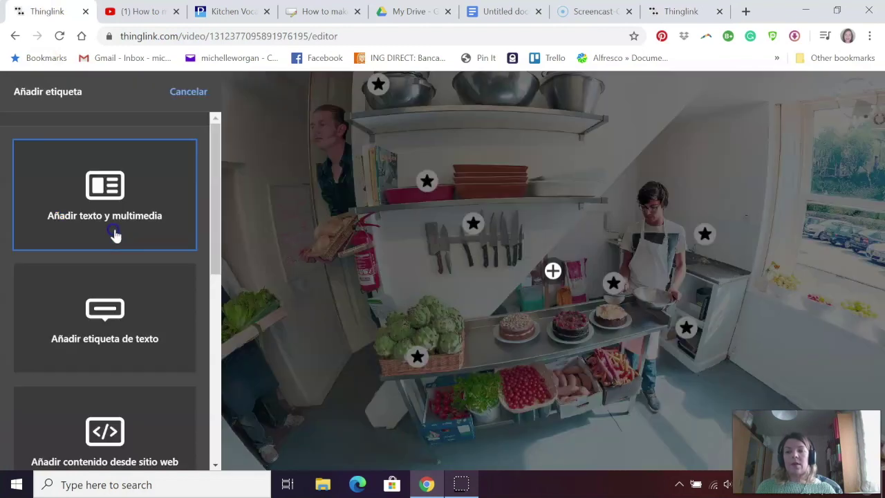
{"action": "left_click", "coordinate": [93, 182]}
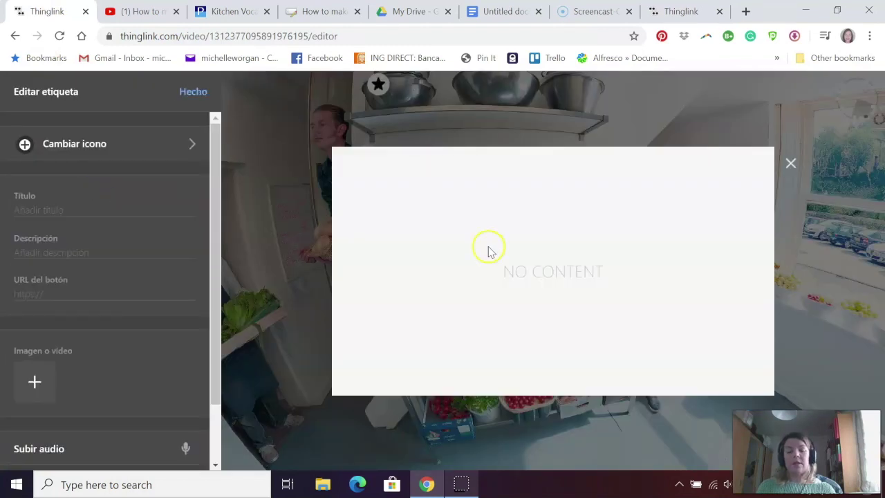
{"action": "left_click", "coordinate": [162, 145]}
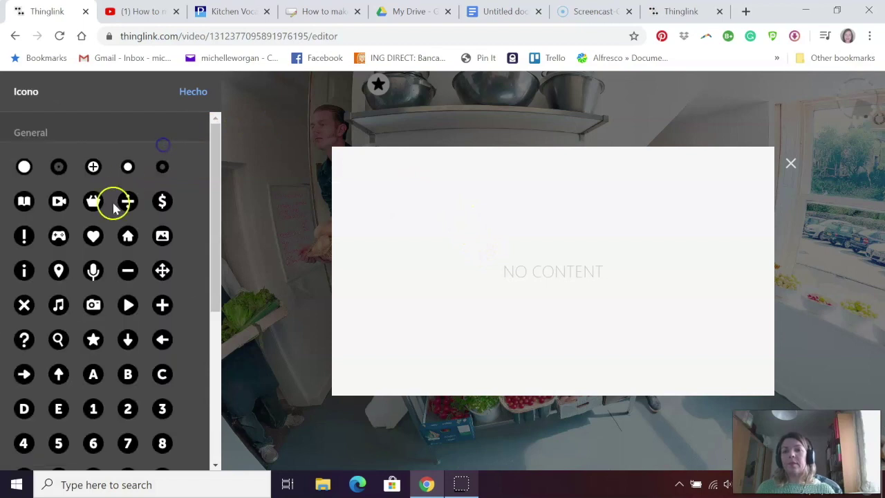
{"action": "scroll", "coordinate": [96, 394], "scroll_direction": "down", "scroll_amount": 1}
{"action": "left_click", "coordinate": [58, 374]}
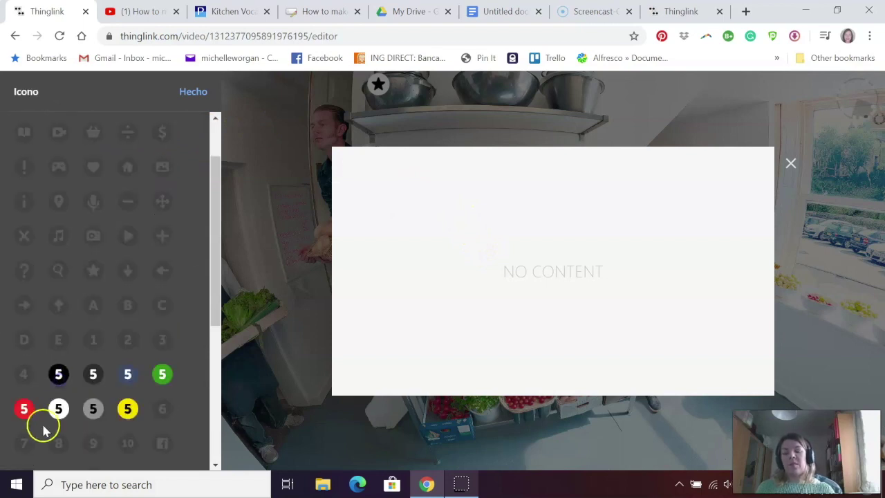
{"action": "left_click", "coordinate": [58, 409]}
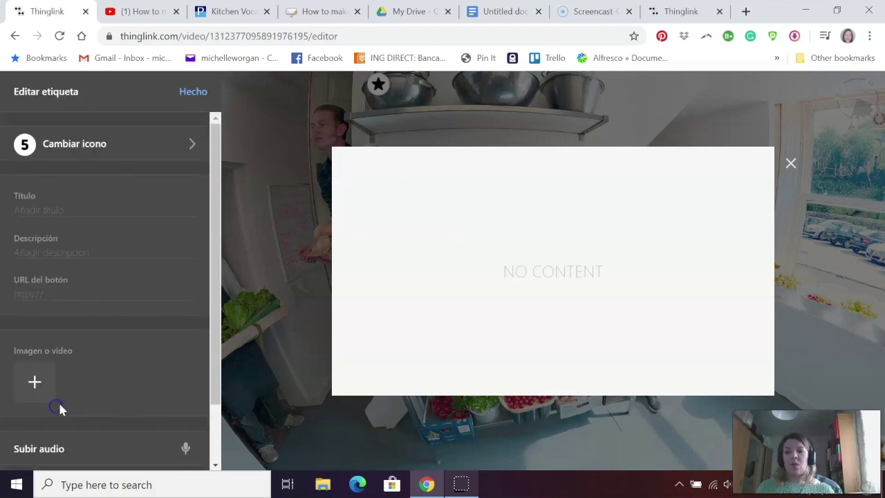
{"action": "left_click", "coordinate": [55, 210]}
{"action": "type", "text": "D"}
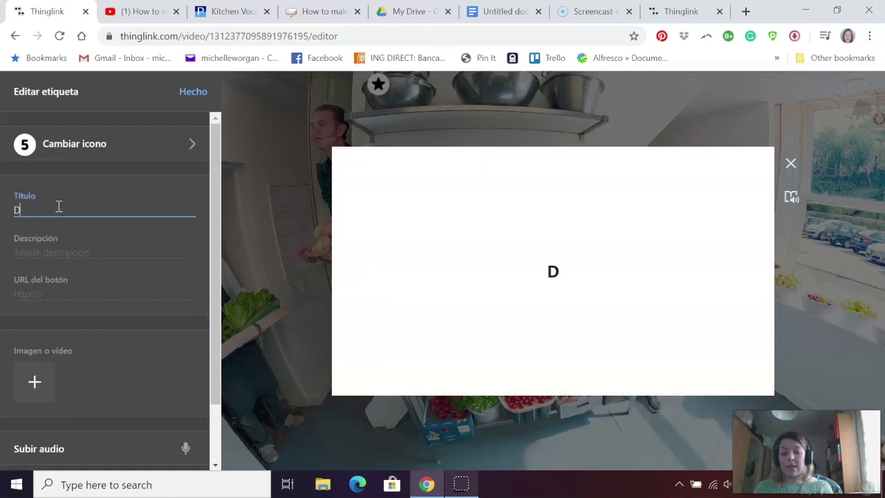
{"action": "type", "text": "elicious"}
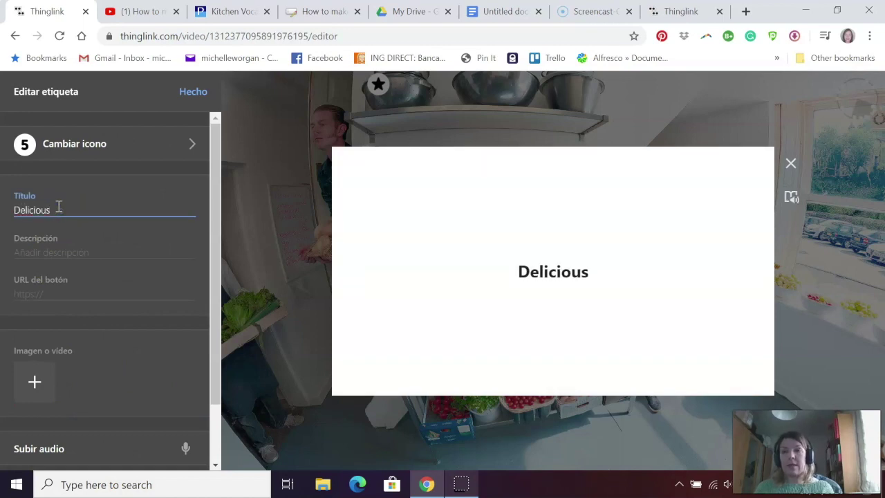
{"action": "type", "text": " c"}
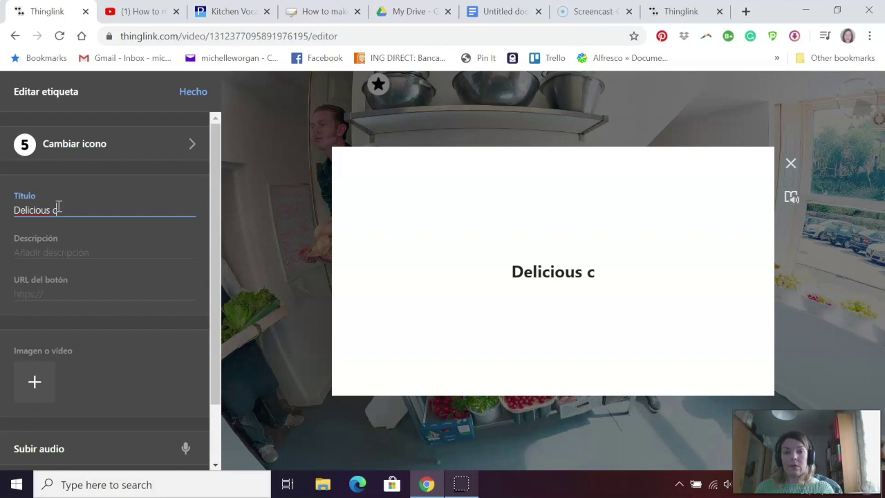
{"action": "type", "text": "akes"}
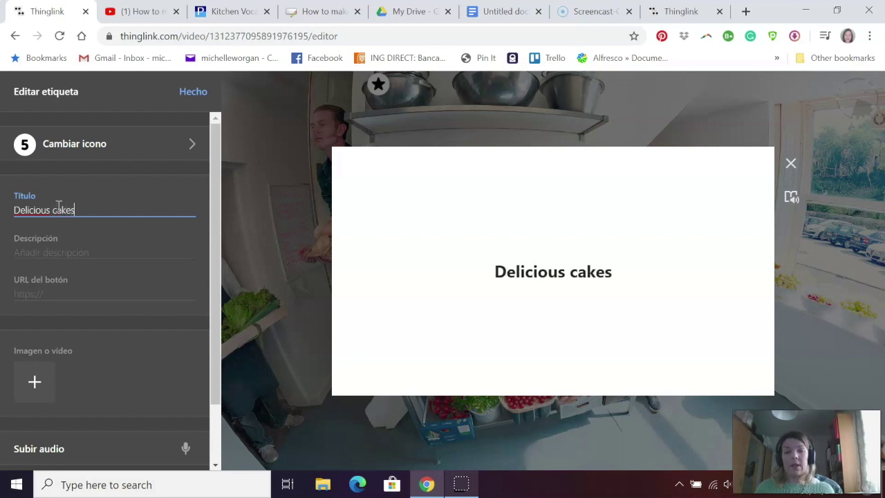
{"action": "type", "text": "!"}
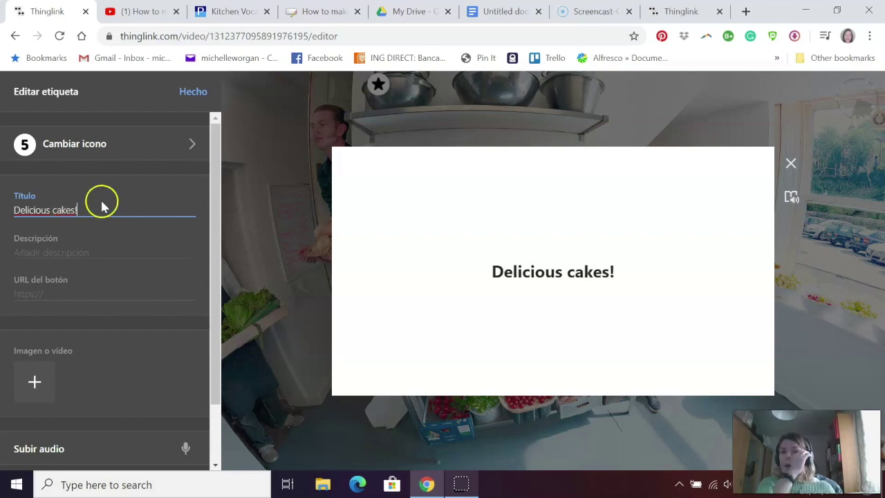
- Copy the dessert discussion question from the lesson-plan Google Doc
{"action": "left_click", "coordinate": [489, 11]}
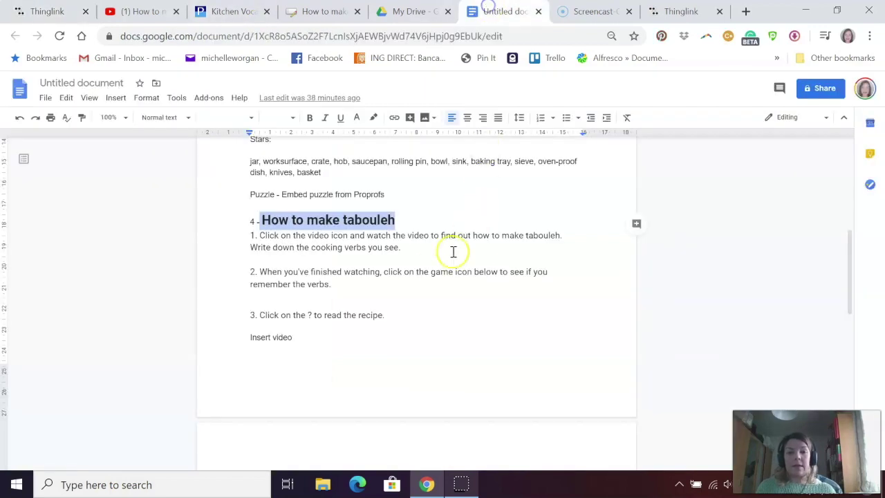
{"action": "scroll", "coordinate": [355, 322], "scroll_direction": "down", "scroll_amount": 5}
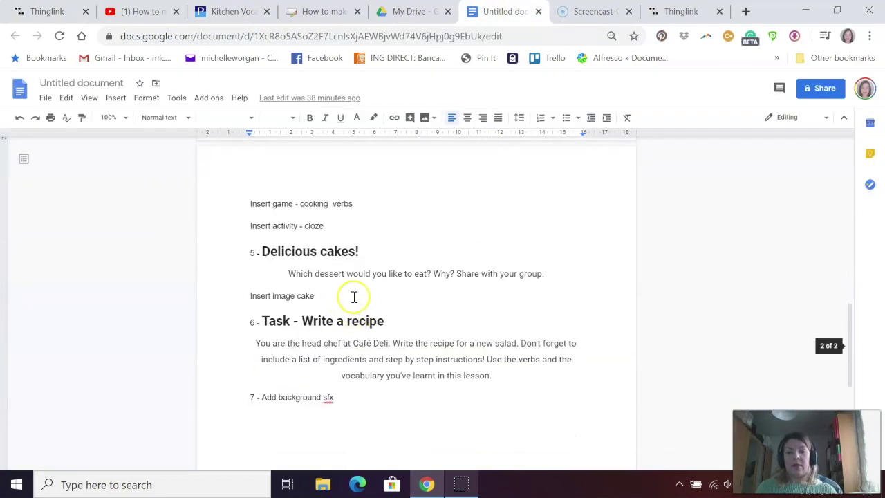
{"action": "left_click_drag", "start_coordinate": [548, 274], "coordinate": [289, 275]}
{"action": "key", "text": "ctrl+c"}
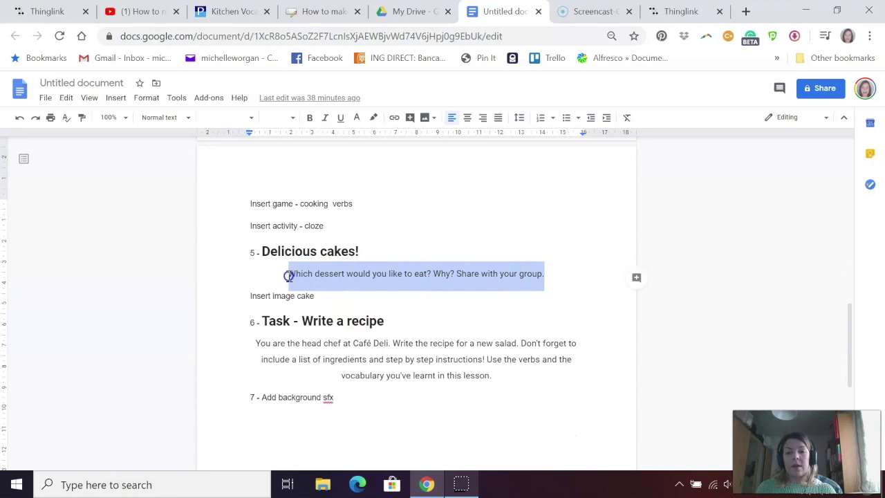
- Paste the dessert question as the tag description and attach the cake-4910417_1280 photo
{"action": "left_click", "coordinate": [38, 10]}
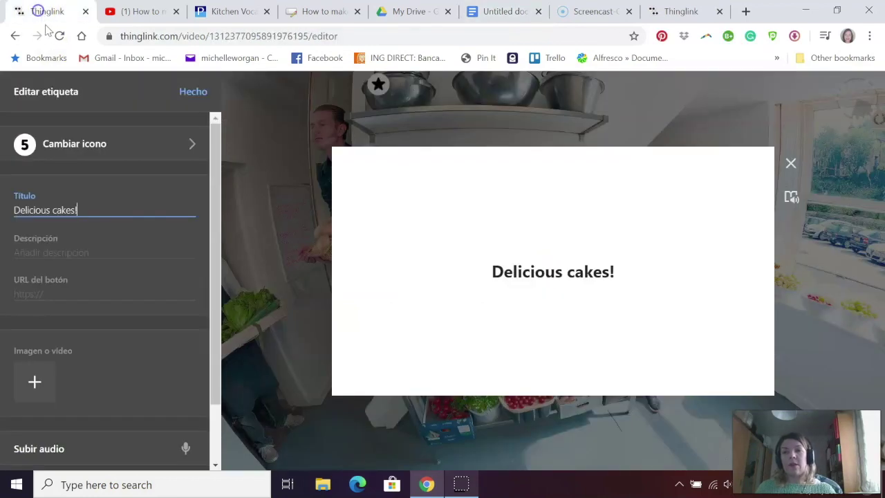
{"action": "left_click", "coordinate": [125, 248]}
{"action": "key", "text": "ctrl+v"}
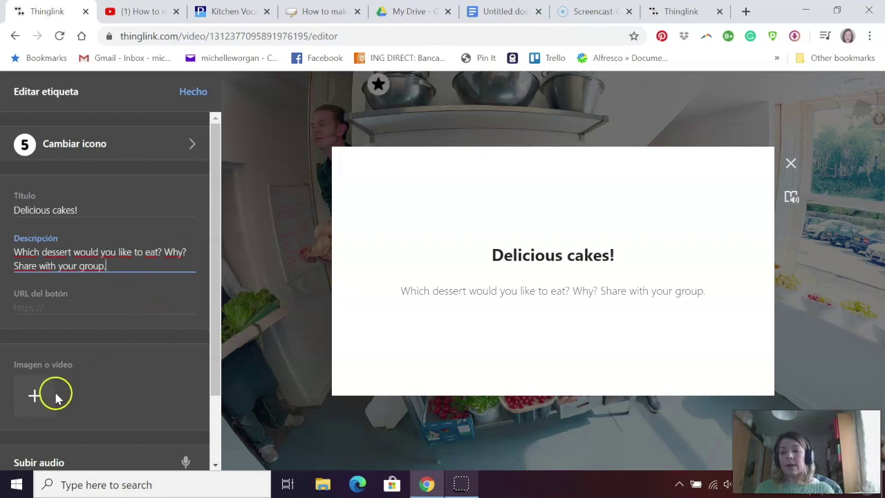
{"action": "left_click", "coordinate": [35, 394]}
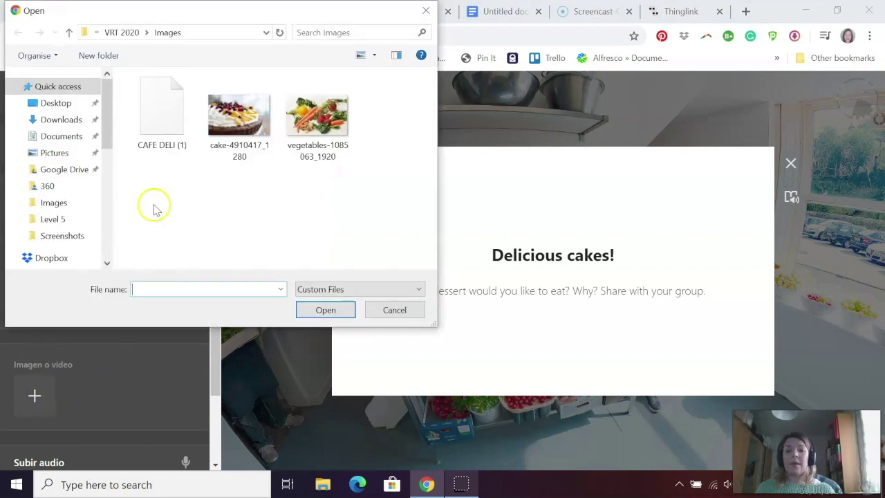
{"action": "left_click", "coordinate": [240, 116]}
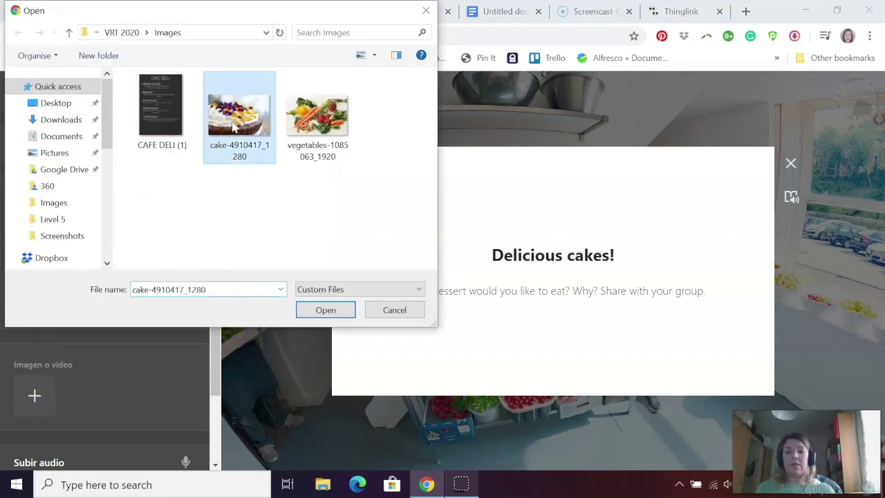
{"action": "left_click", "coordinate": [323, 312]}
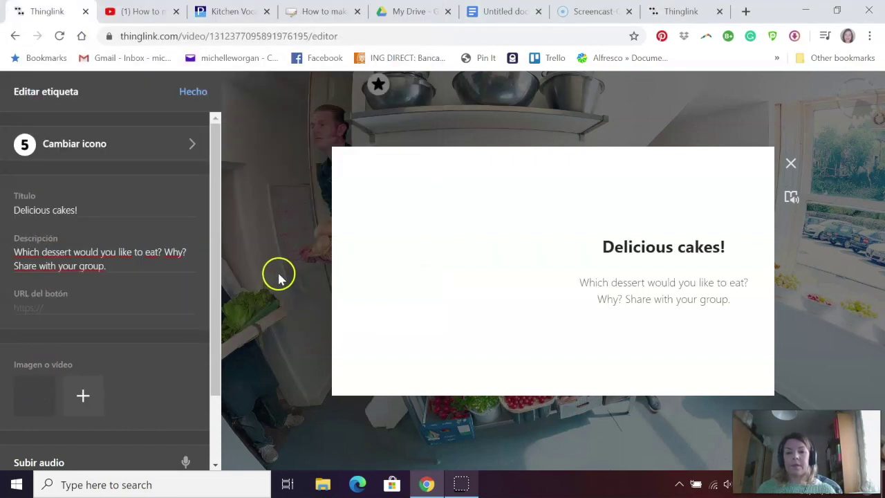
{"action": "left_click", "coordinate": [189, 91]}
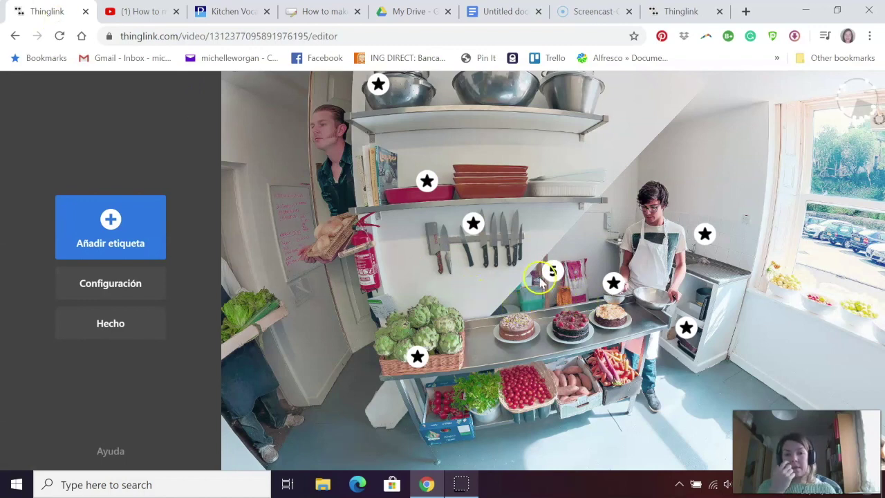
- Place tag 5 just above the cakes on the counter and turn the view toward the chalkboard
{"action": "mouse_move", "coordinate": [545, 270]}
{"action": "left_mouse_down"}
{"action": "mouse_move", "coordinate": [558, 291]}
{"action": "mouse_move", "coordinate": [547, 276]}
{"action": "left_mouse_up"}
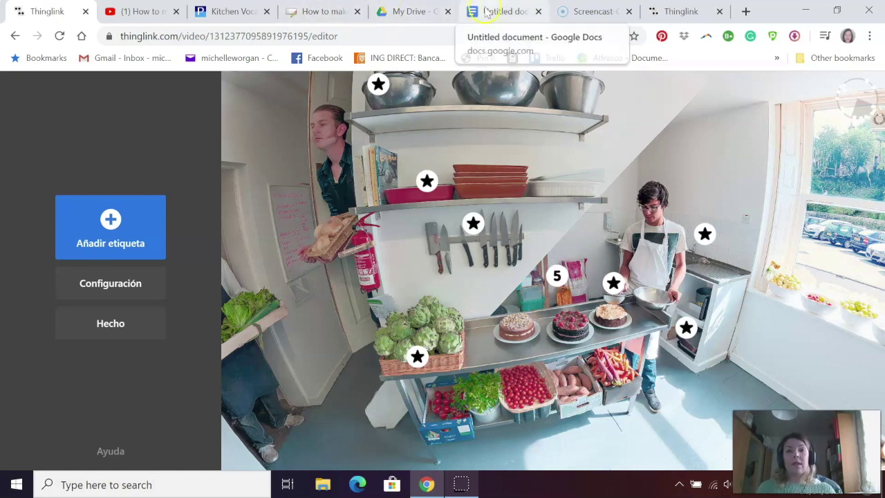
{"action": "left_click_drag", "start_coordinate": [270, 215], "coordinate": [785, 257]}
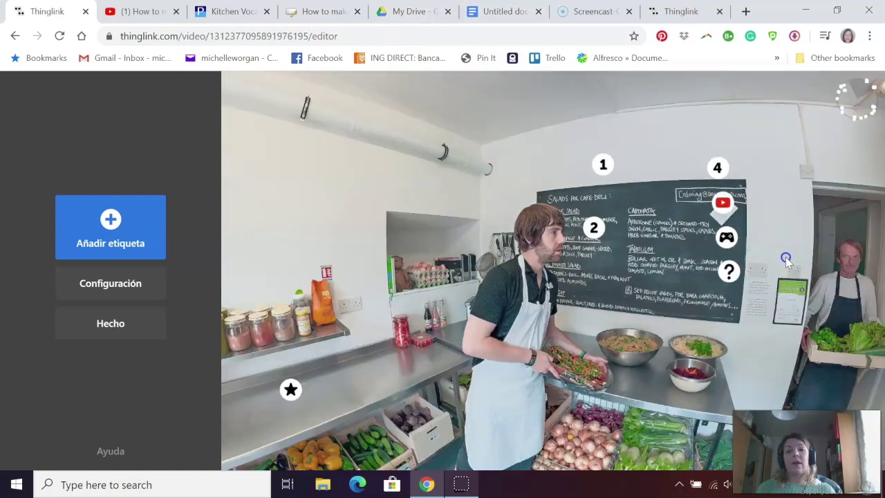
{"action": "left_click_drag", "start_coordinate": [434, 290], "coordinate": [429, 235]}
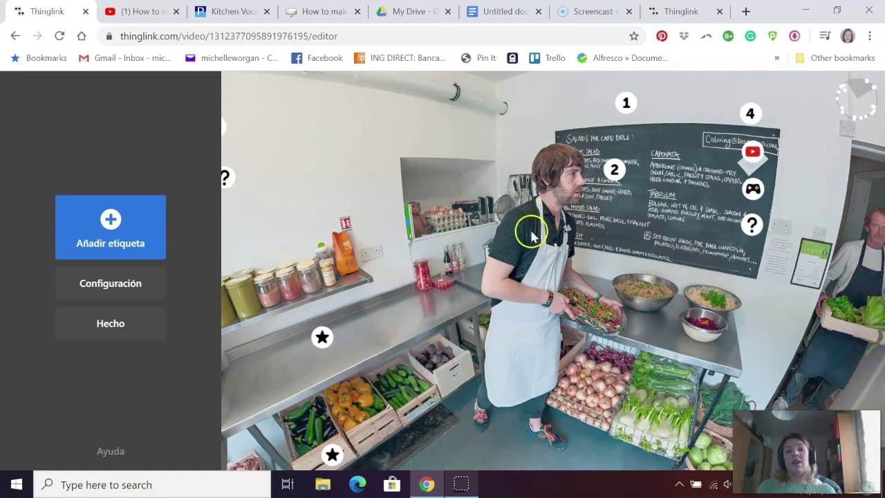
- Add a text-and-media tag with the white number 6 icon, titled 'Task - Write a recipe'
{"action": "left_click", "coordinate": [114, 221]}
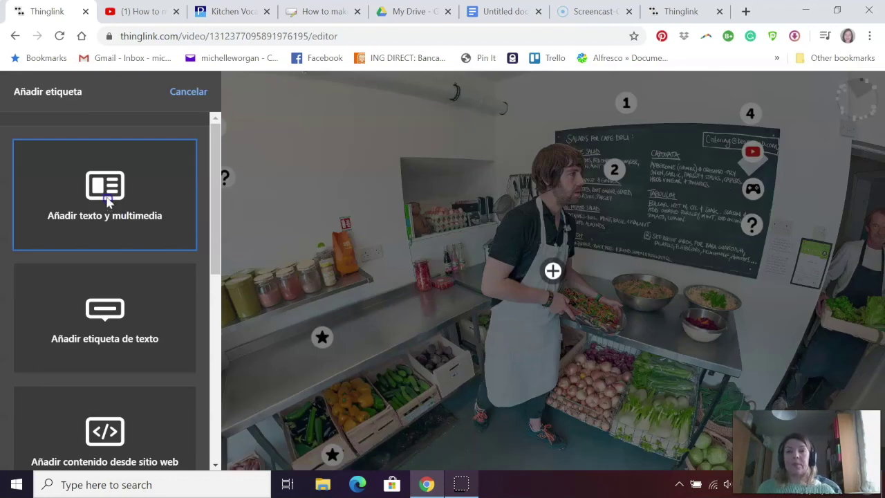
{"action": "left_click", "coordinate": [107, 201]}
{"action": "left_click", "coordinate": [130, 142]}
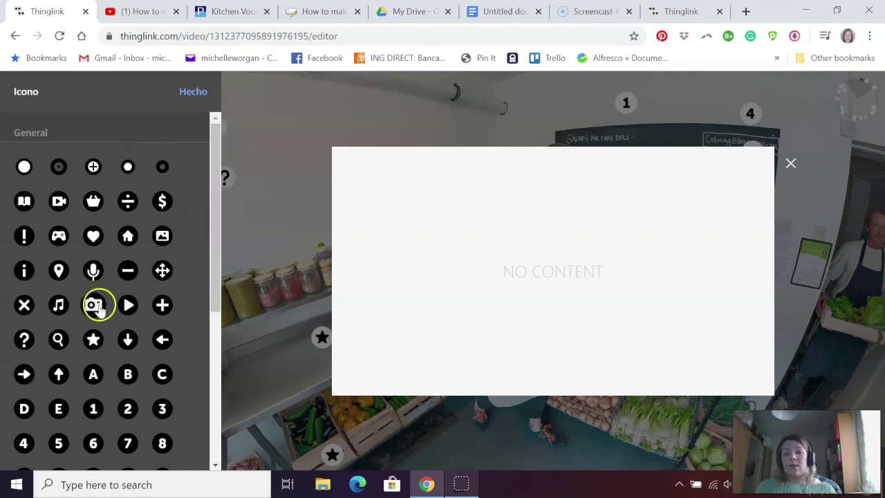
{"action": "scroll", "coordinate": [98, 311], "scroll_direction": "down", "scroll_amount": 2}
{"action": "left_click", "coordinate": [92, 305]}
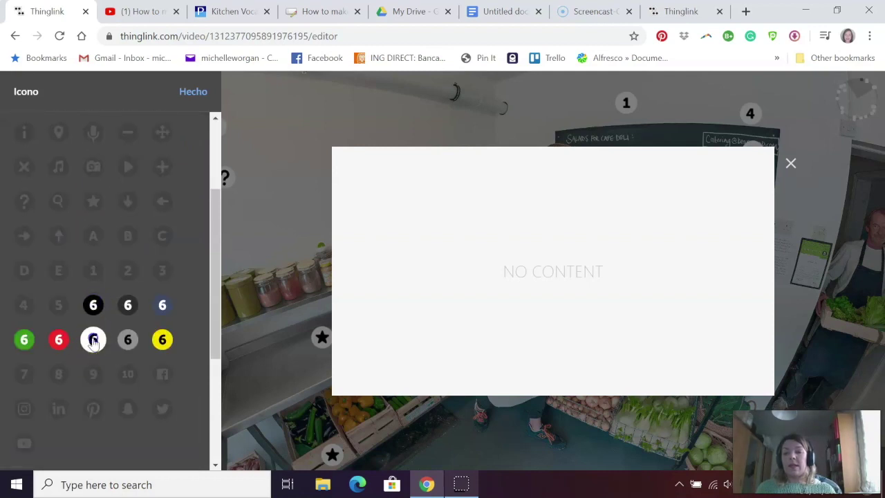
{"action": "left_click", "coordinate": [93, 340]}
{"action": "left_click", "coordinate": [59, 206]}
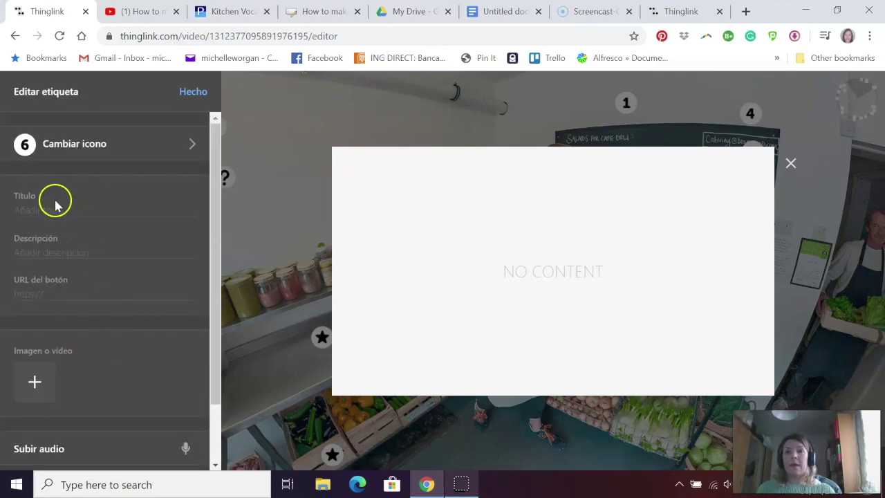
{"action": "type", "text": "Task"}
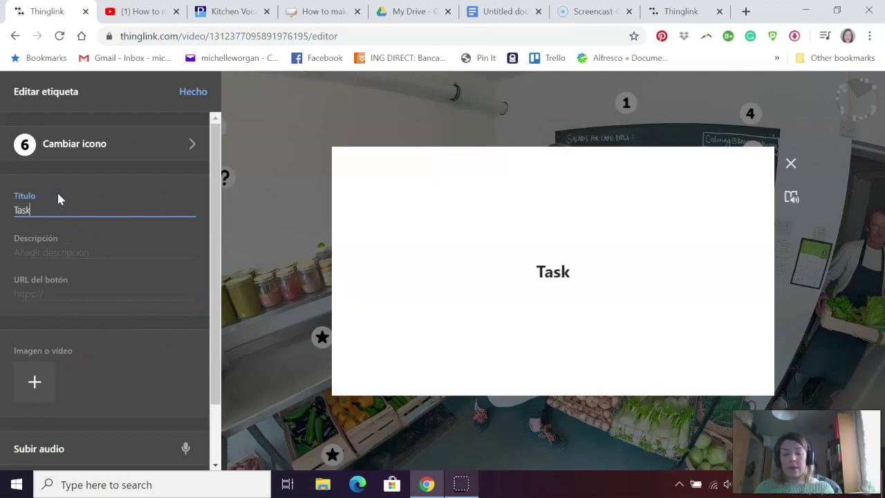
{"action": "type", "text": " - W"}
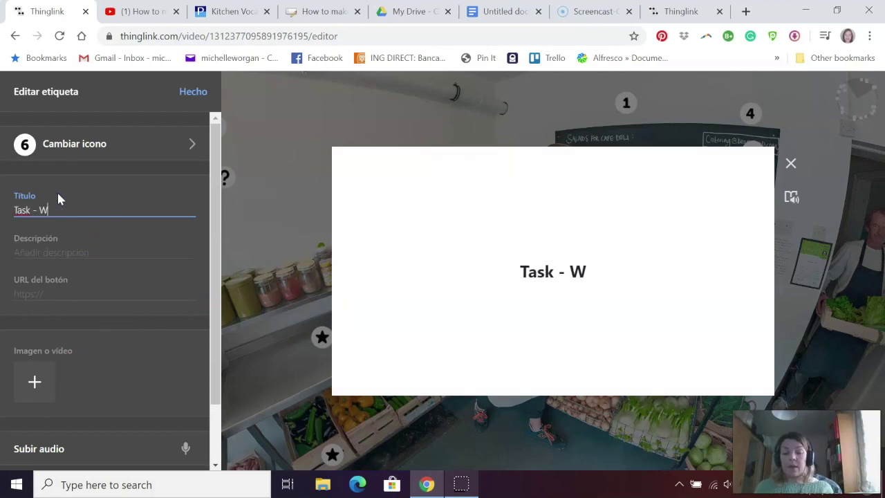
{"action": "type", "text": "rite a recp"}
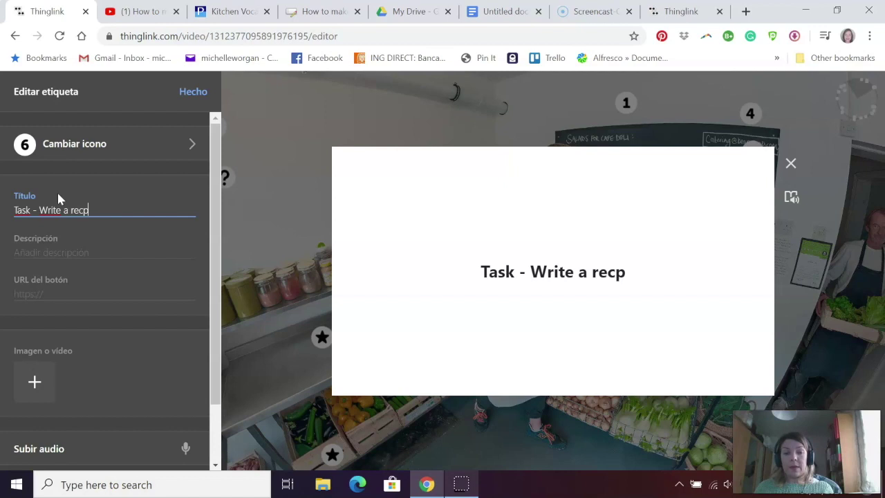
{"action": "key", "text": "BackSpace"}
{"action": "type", "text": "ipe"}
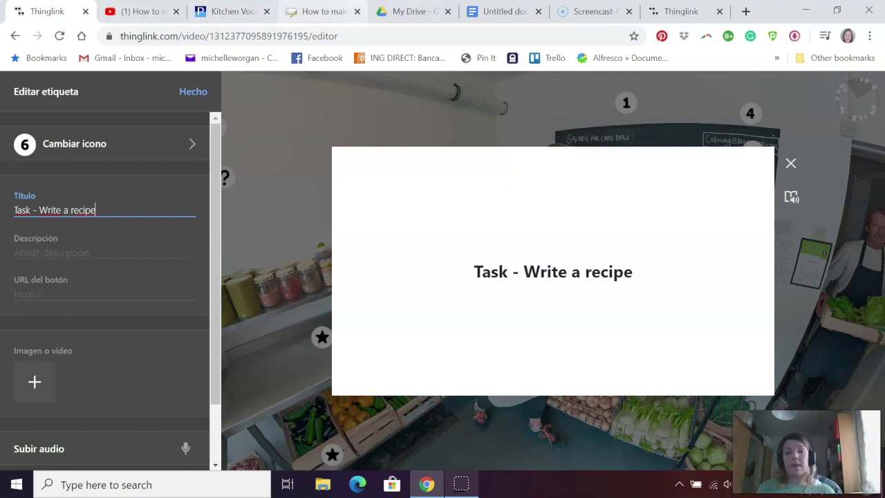
- Copy the recipe-writing task paragraph from the lesson plan into the tag's description
{"action": "left_click", "coordinate": [499, 11]}
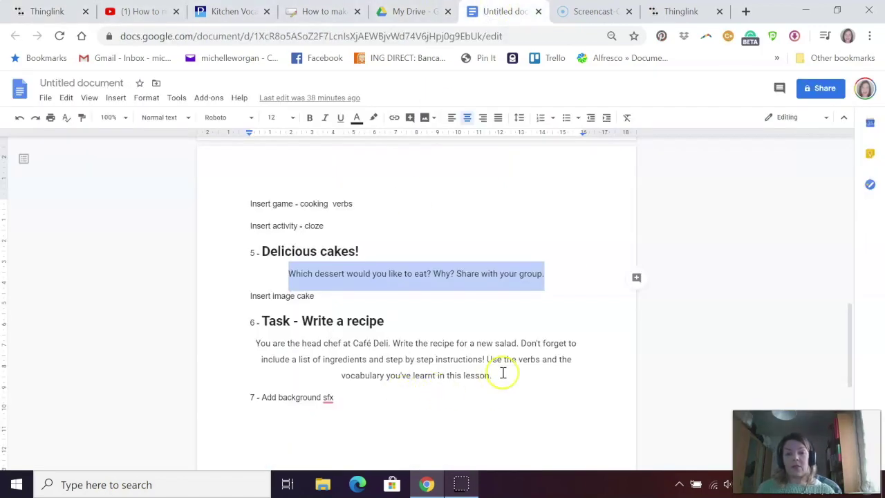
{"action": "left_click_drag", "start_coordinate": [503, 373], "coordinate": [256, 343]}
{"action": "key", "text": "ctrl+c"}
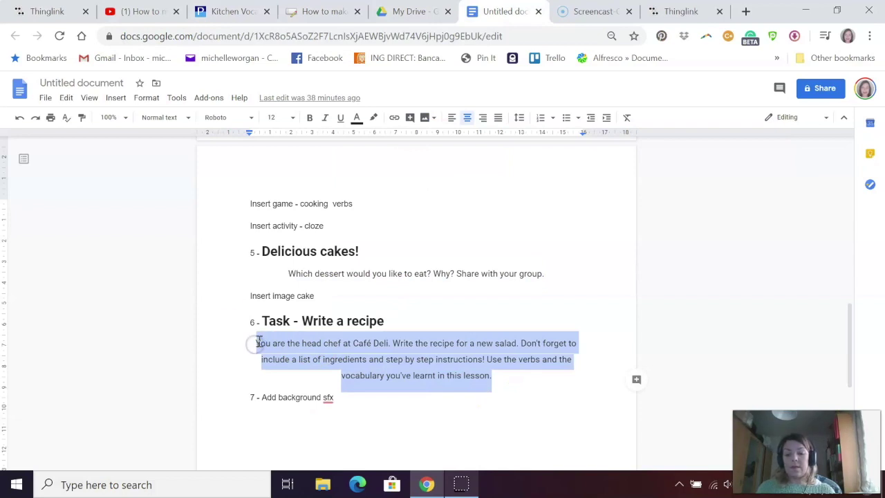
{"action": "left_click", "coordinate": [38, 9]}
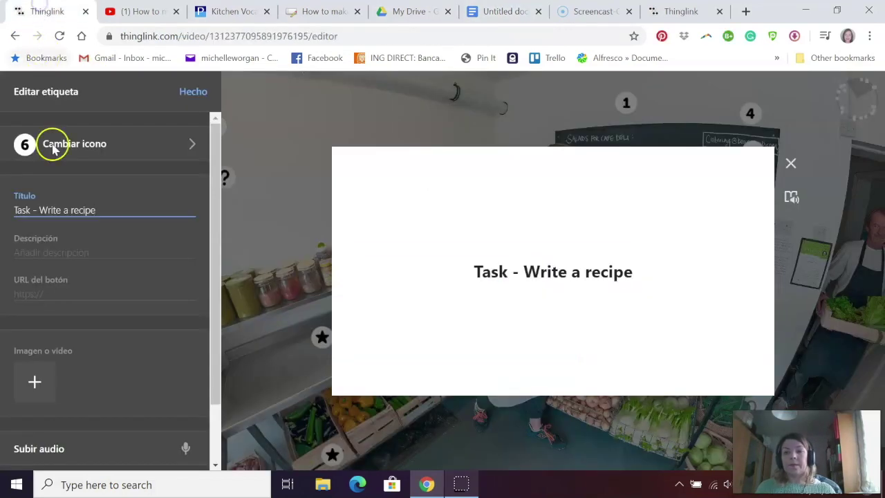
{"action": "left_click", "coordinate": [79, 251]}
{"action": "key", "text": "ctrl+v"}
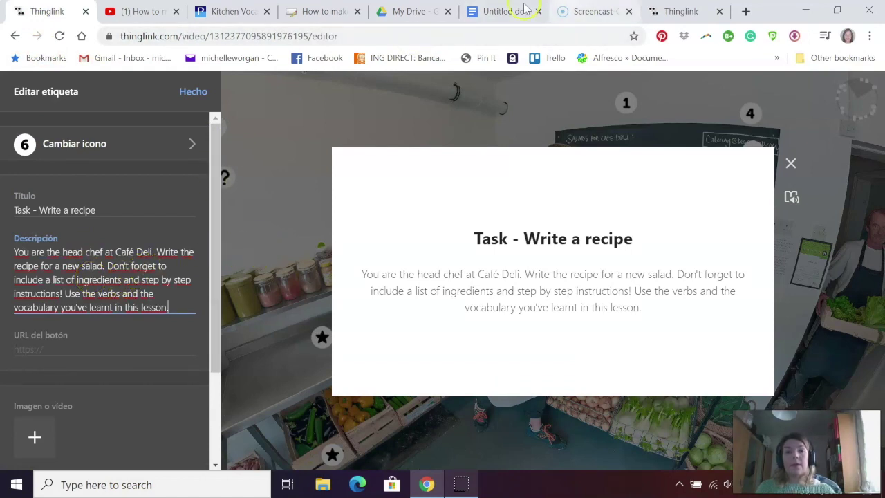
- Move tag 6 up beside the chef's head, then check the published scene and return
{"action": "left_click", "coordinate": [195, 90]}
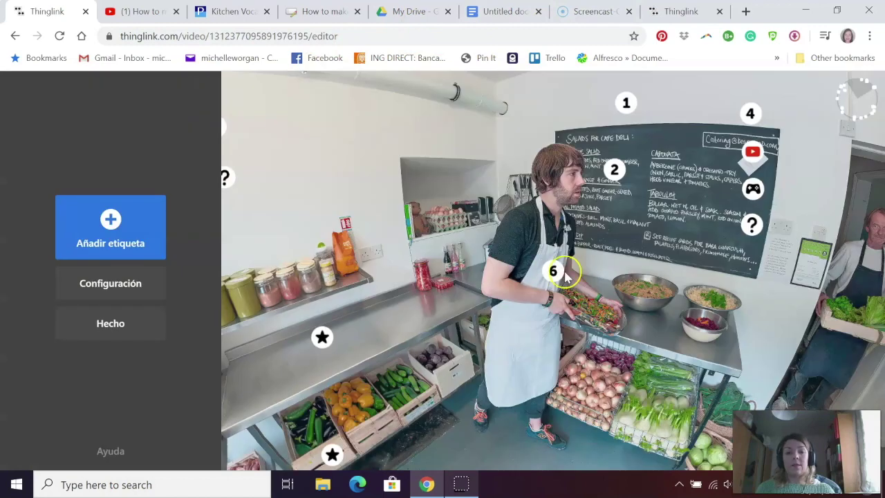
{"action": "left_click_drag", "start_coordinate": [566, 275], "coordinate": [538, 222]}
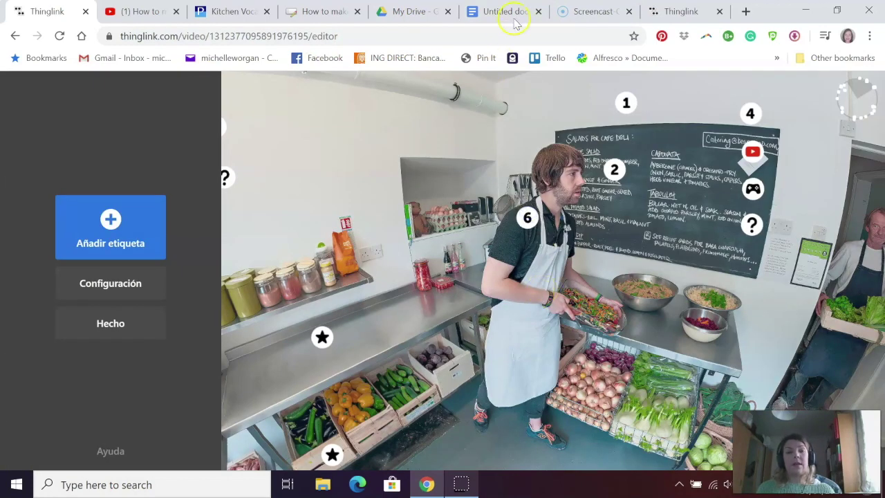
{"action": "left_click", "coordinate": [681, 11]}
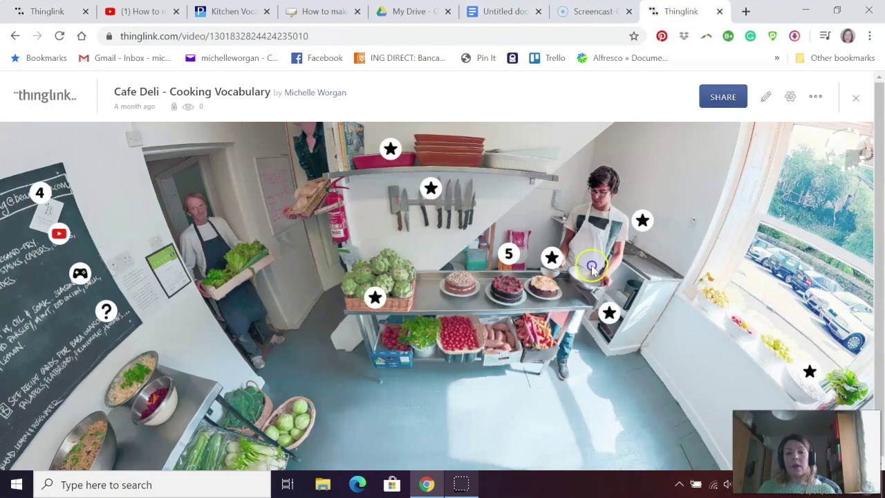
{"action": "left_click_drag", "start_coordinate": [591, 268], "coordinate": [503, 300]}
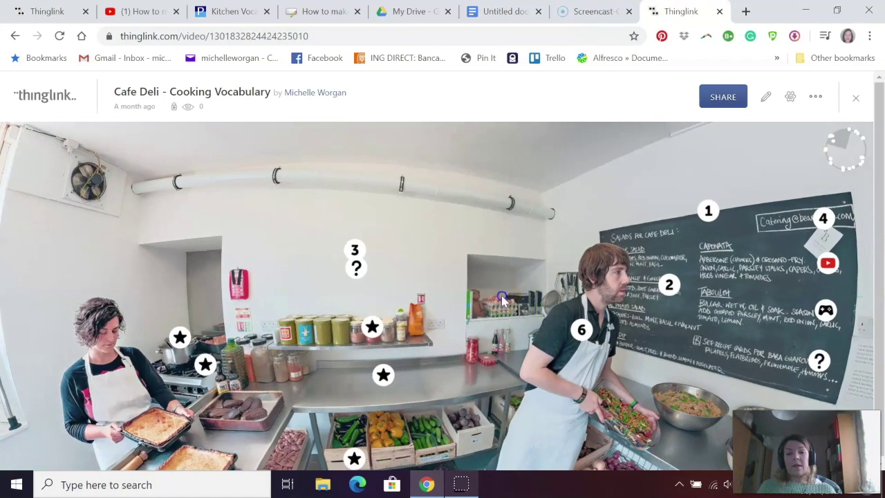
{"action": "left_click", "coordinate": [32, 13]}
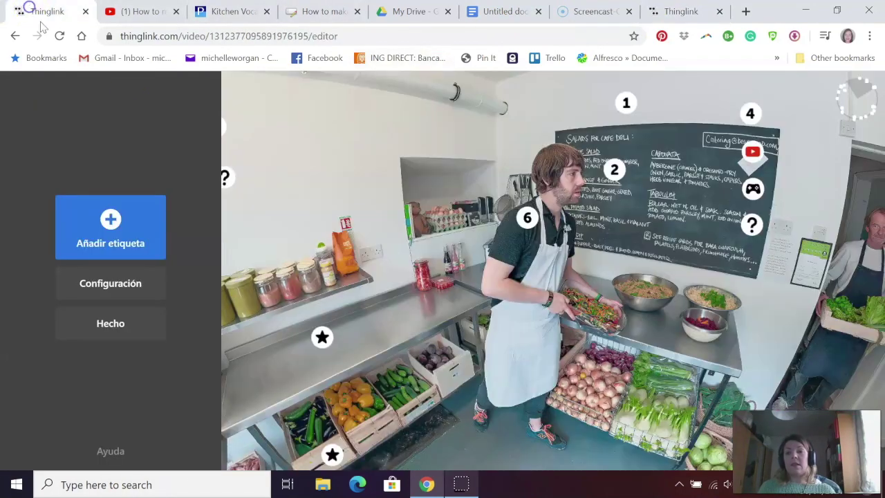
- Open the scene settings and begin uploading background audio, but cancel the file choice
{"action": "left_click", "coordinate": [121, 289]}
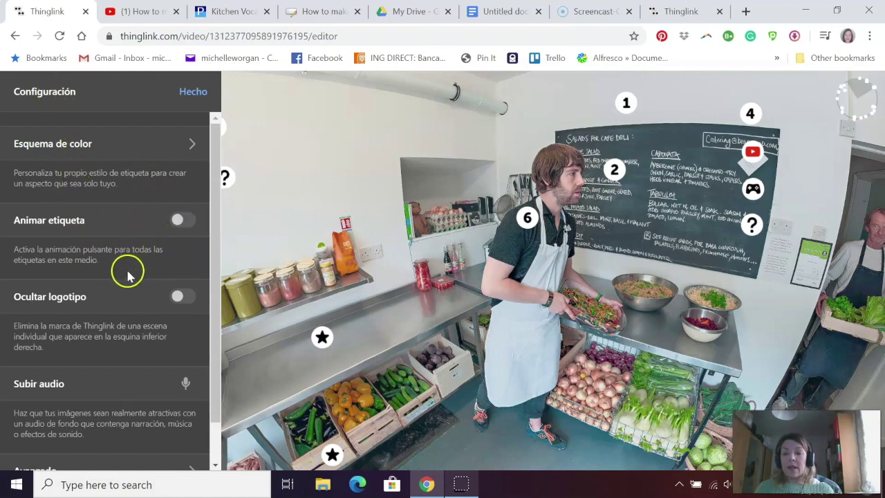
{"action": "scroll", "coordinate": [127, 272], "scroll_direction": "down", "scroll_amount": 1}
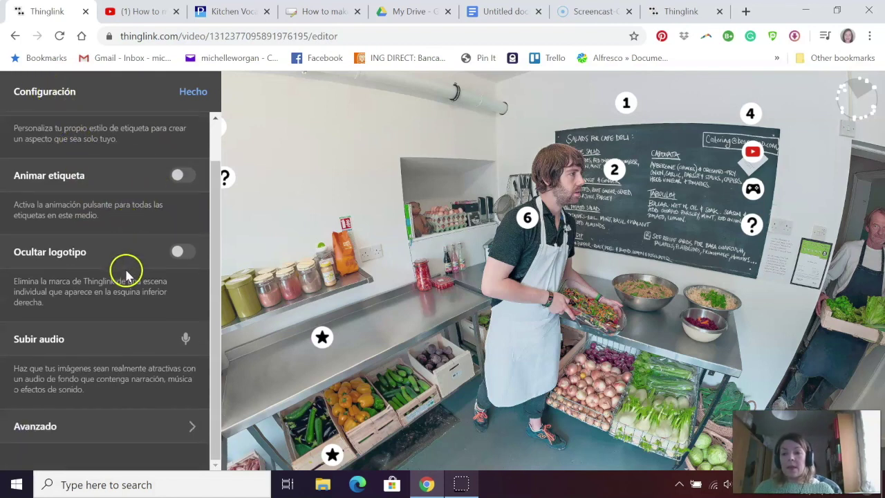
{"action": "left_click", "coordinate": [49, 341]}
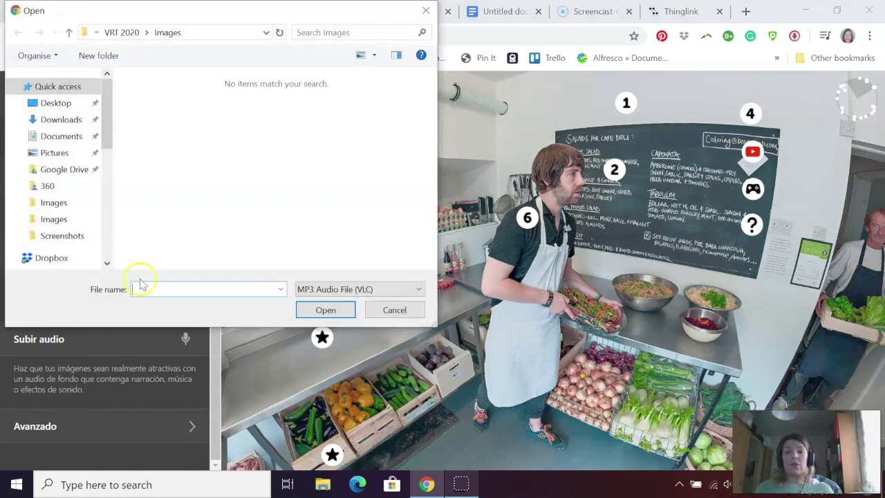
{"action": "left_click", "coordinate": [394, 310]}
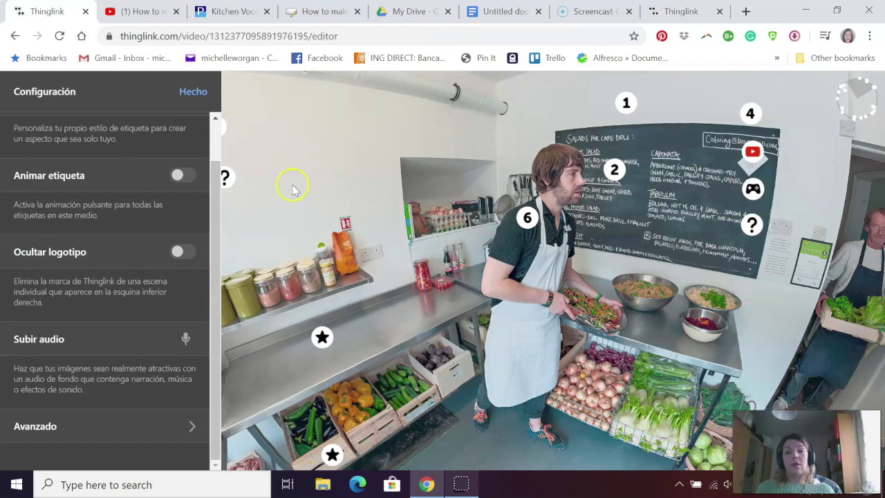
{"action": "mouse_move", "coordinate": [612, 300]}
{"action": "left_mouse_down"}
{"action": "mouse_move", "coordinate": [290, 304]}
{"action": "mouse_move", "coordinate": [610, 313]}
{"action": "left_mouse_up"}
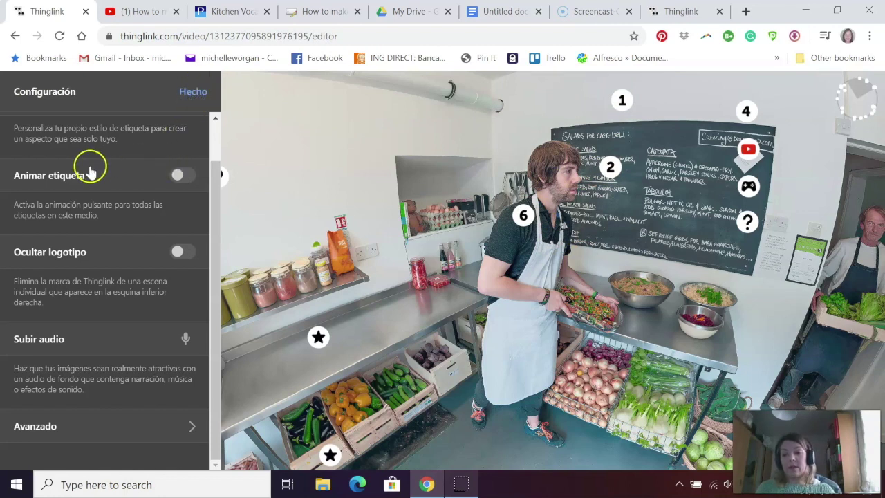
- Exit the editor and open the Cafe Deli scene in the viewer
{"action": "left_click", "coordinate": [194, 99]}
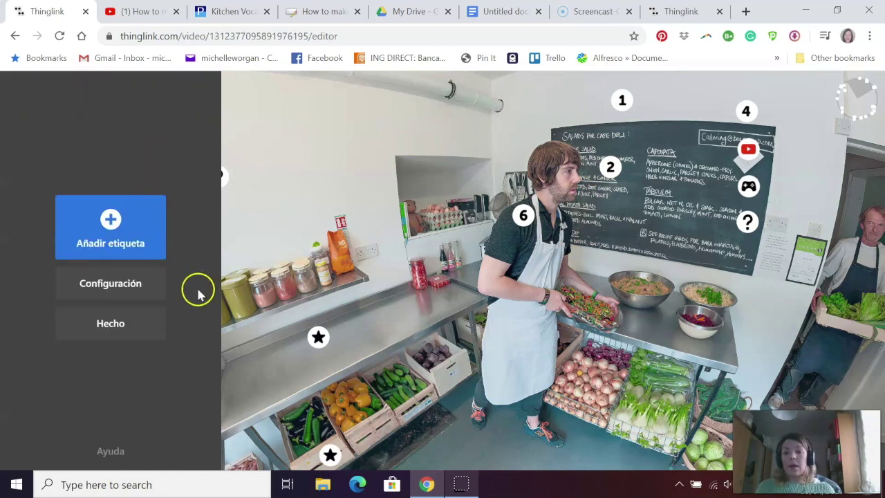
{"action": "left_click", "coordinate": [109, 322]}
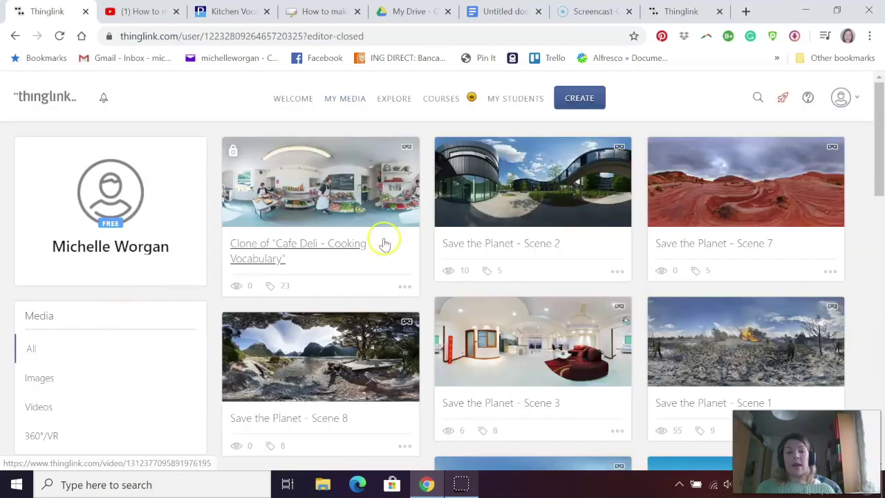
{"action": "left_click", "coordinate": [405, 287]}
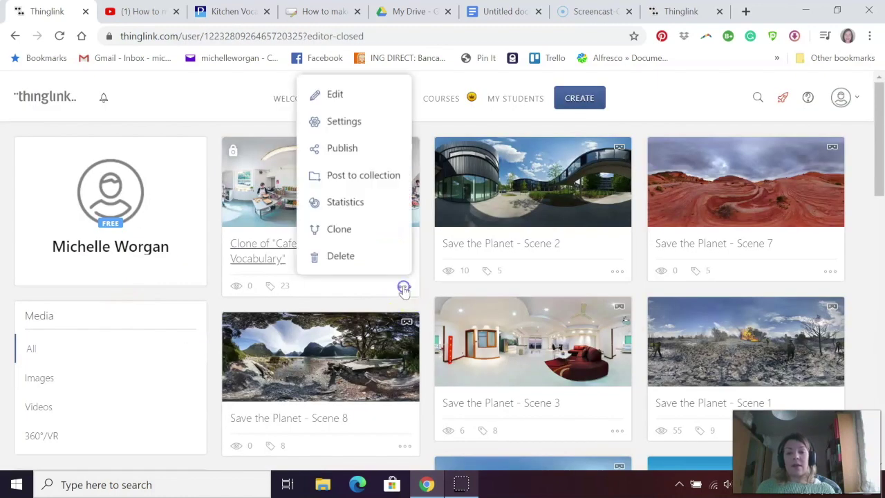
{"action": "left_click", "coordinate": [352, 305]}
{"action": "left_click", "coordinate": [277, 160]}
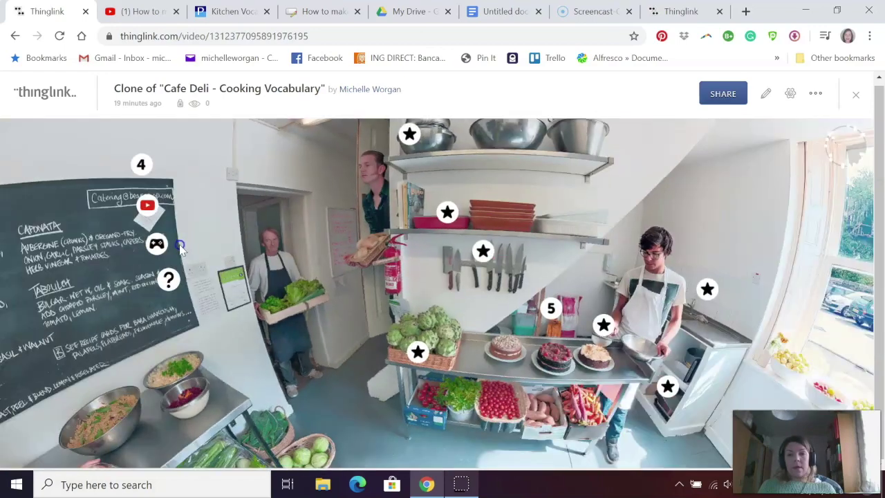
- Look around the panorama: window, counter, shelves with cakes, then back to the chalkboard
{"action": "left_click_drag", "start_coordinate": [179, 249], "coordinate": [864, 266]}
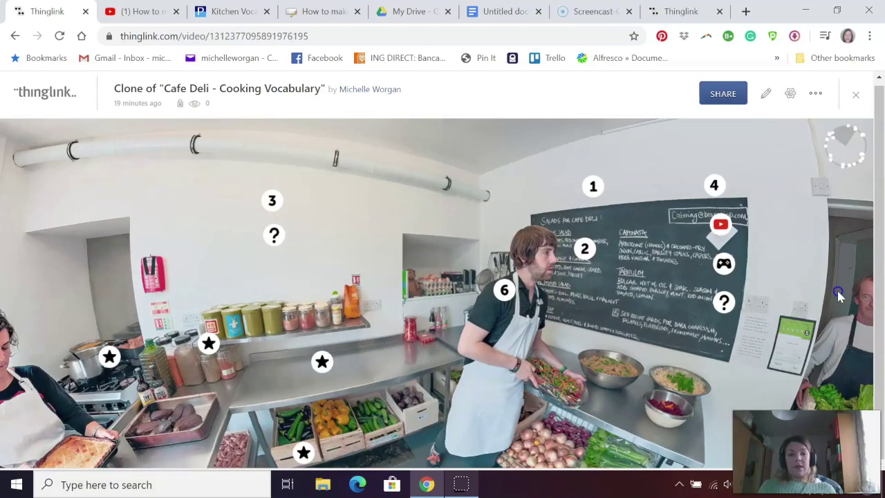
{"action": "left_click_drag", "start_coordinate": [426, 200], "coordinate": [847, 261]}
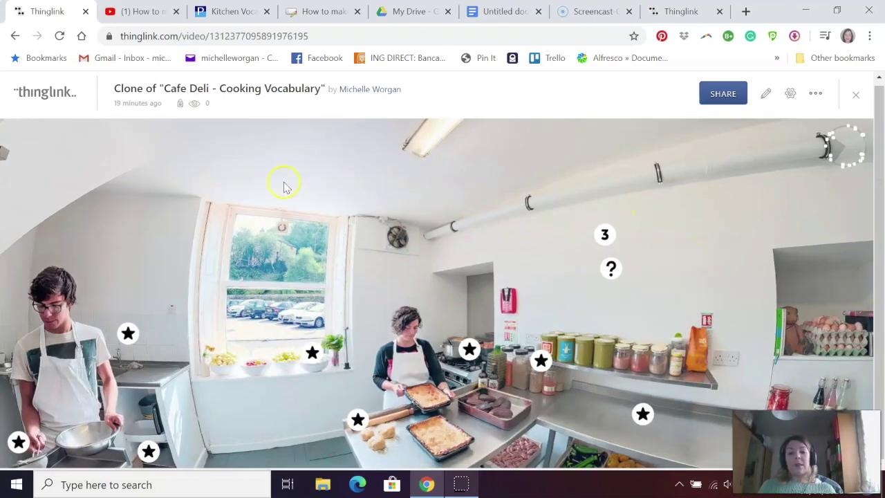
{"action": "left_click_drag", "start_coordinate": [283, 184], "coordinate": [279, 162]}
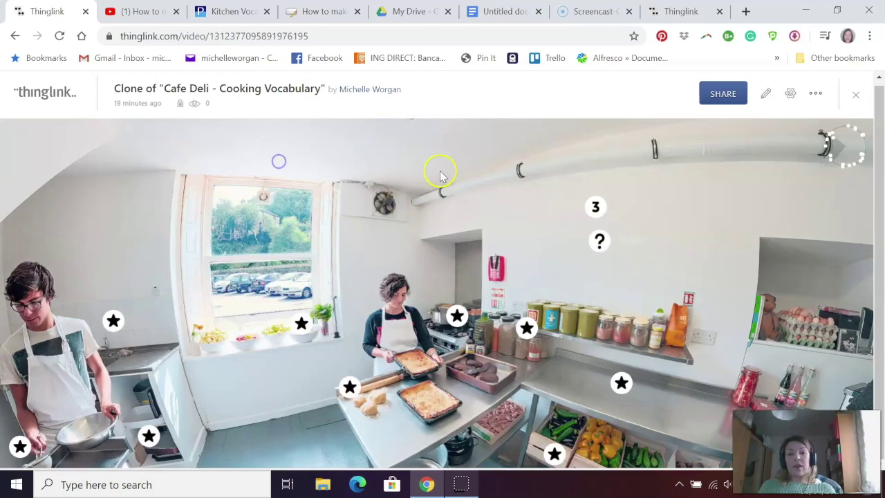
{"action": "left_click_drag", "start_coordinate": [438, 170], "coordinate": [214, 133]}
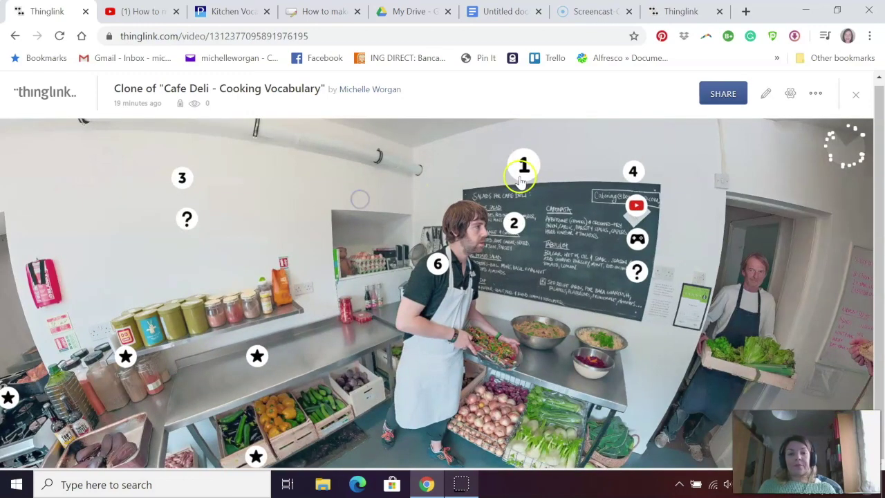
- Preview tasks 1–3: the welcome message, menu activity and vocabulary instructions
{"action": "left_click", "coordinate": [523, 165]}
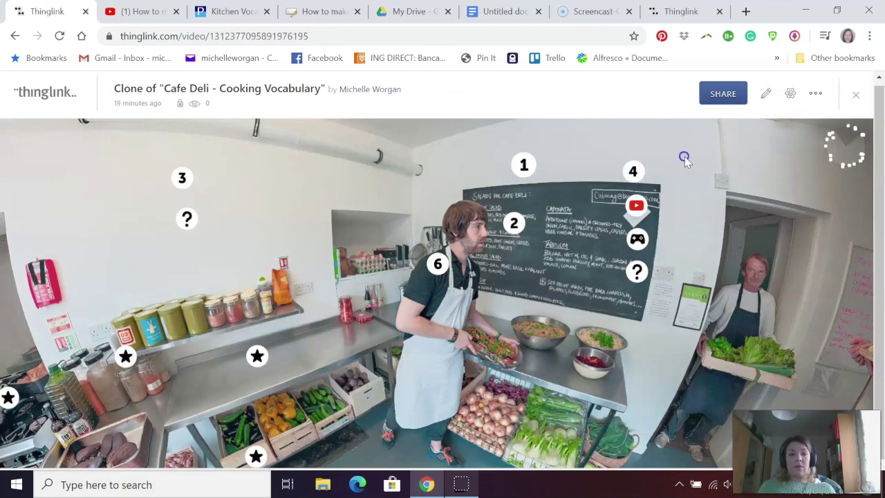
{"action": "left_click", "coordinate": [681, 161]}
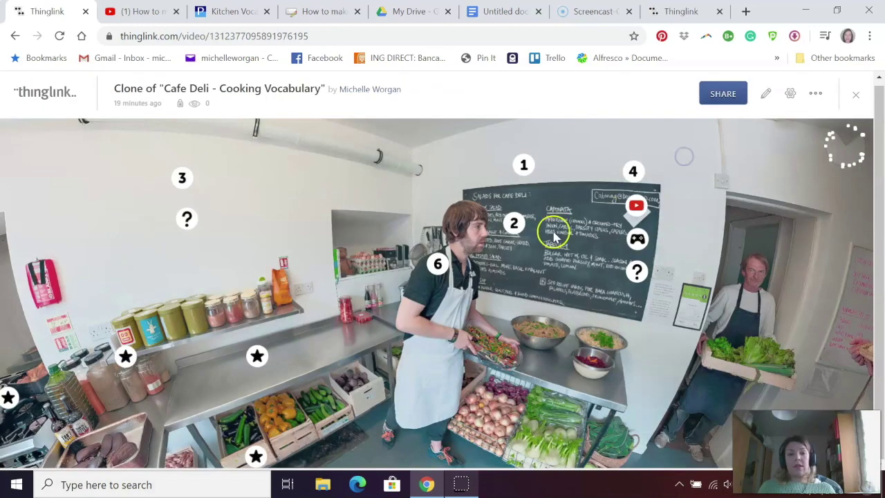
{"action": "left_click", "coordinate": [513, 224]}
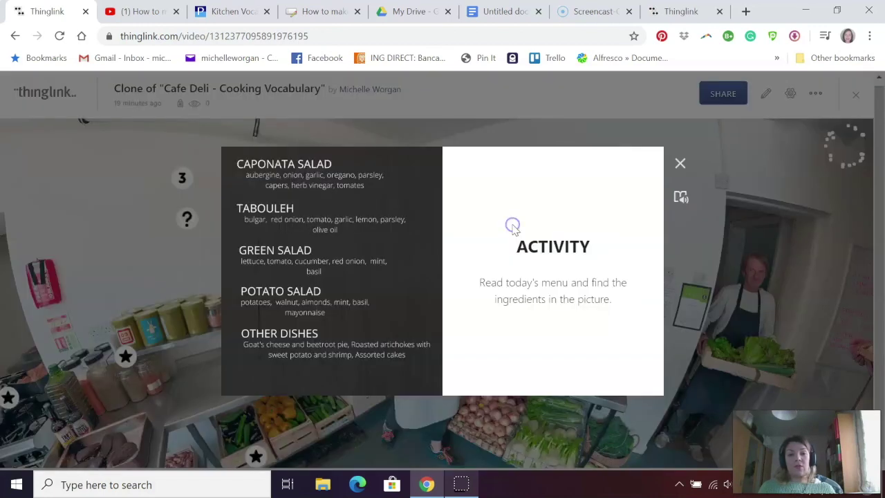
{"action": "left_click", "coordinate": [680, 162]}
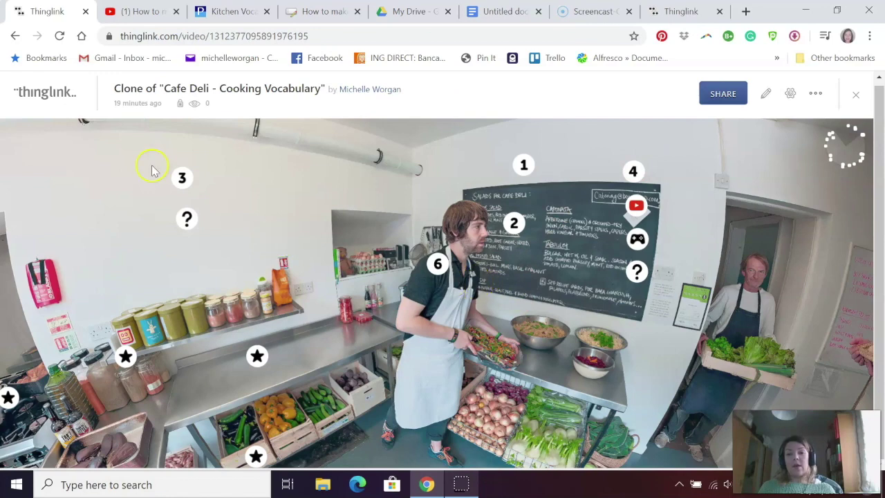
{"action": "left_click", "coordinate": [182, 177]}
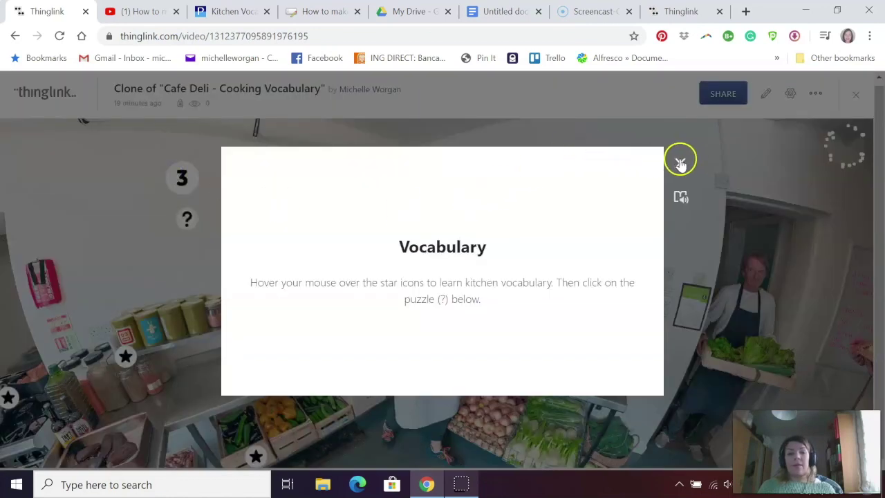
{"action": "left_click", "coordinate": [680, 162]}
- Solve the word scramble by spelling HOB, then open the taboule YouTube video tag
{"action": "left_click", "coordinate": [187, 219]}
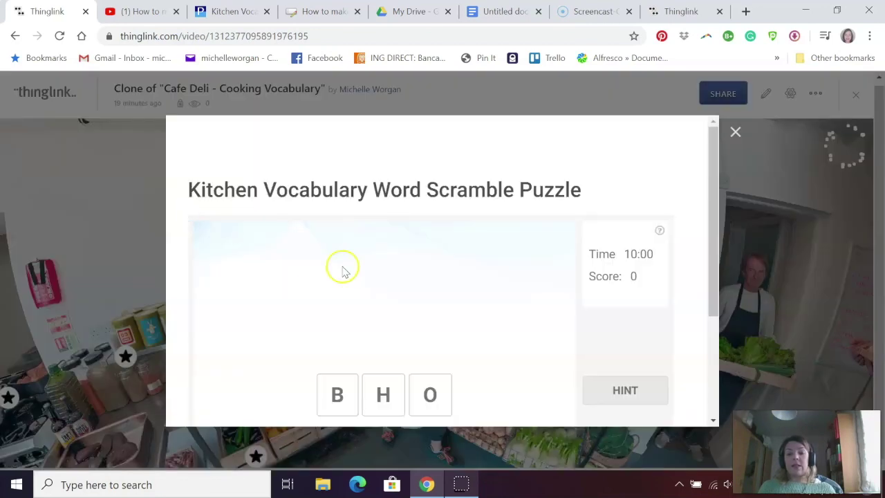
{"action": "scroll", "coordinate": [474, 289], "scroll_direction": "down", "scroll_amount": 2}
{"action": "scroll", "coordinate": [474, 288], "scroll_direction": "up", "scroll_amount": 2}
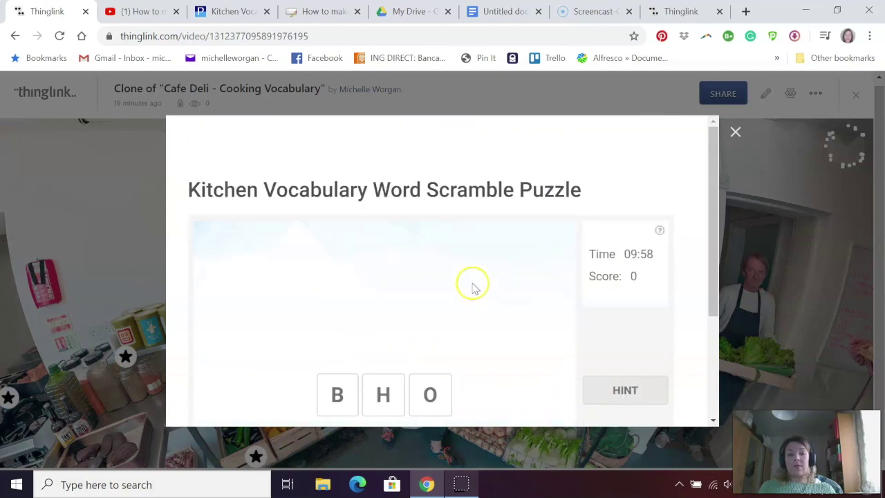
{"action": "scroll", "coordinate": [473, 287], "scroll_direction": "down", "scroll_amount": 1}
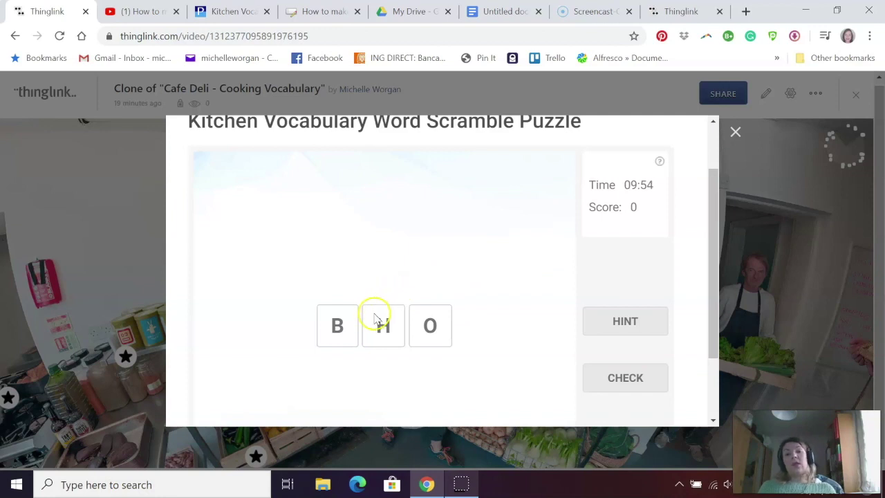
{"action": "left_click_drag", "start_coordinate": [389, 330], "coordinate": [311, 325]}
{"action": "left_click_drag", "start_coordinate": [388, 326], "coordinate": [328, 323]}
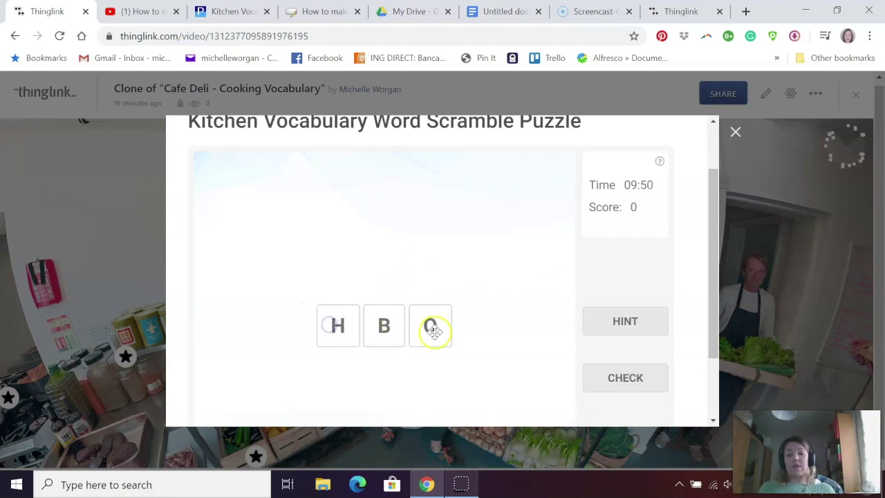
{"action": "left_click_drag", "start_coordinate": [433, 327], "coordinate": [388, 322]}
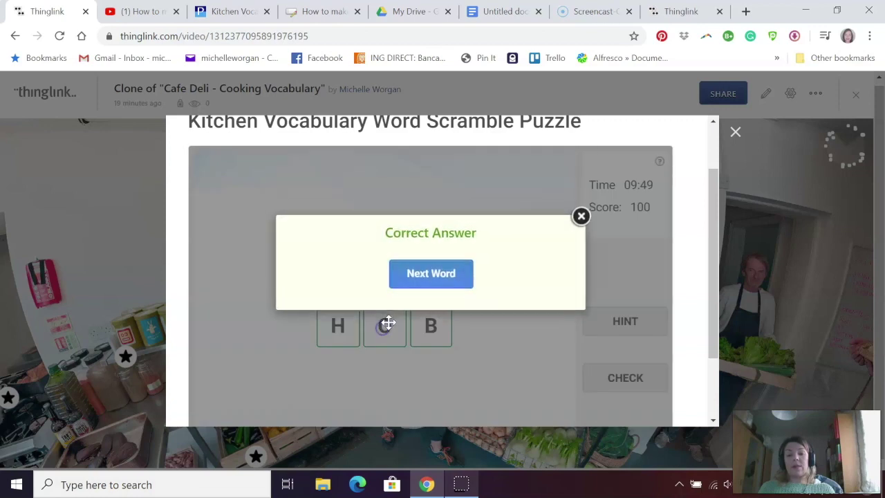
{"action": "left_click", "coordinate": [580, 217]}
{"action": "left_click", "coordinate": [738, 133]}
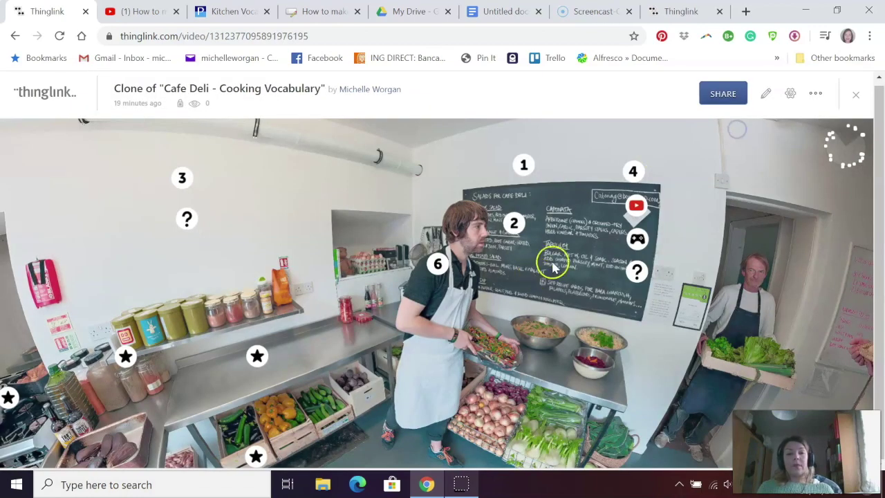
{"action": "left_click", "coordinate": [632, 203]}
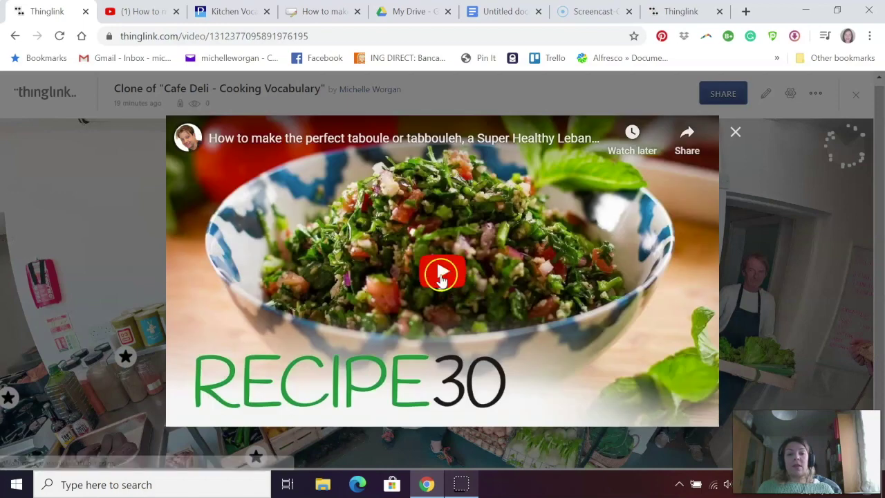
- Play the taboule video briefly, pause it, and close the popup
{"action": "left_click", "coordinate": [442, 272]}
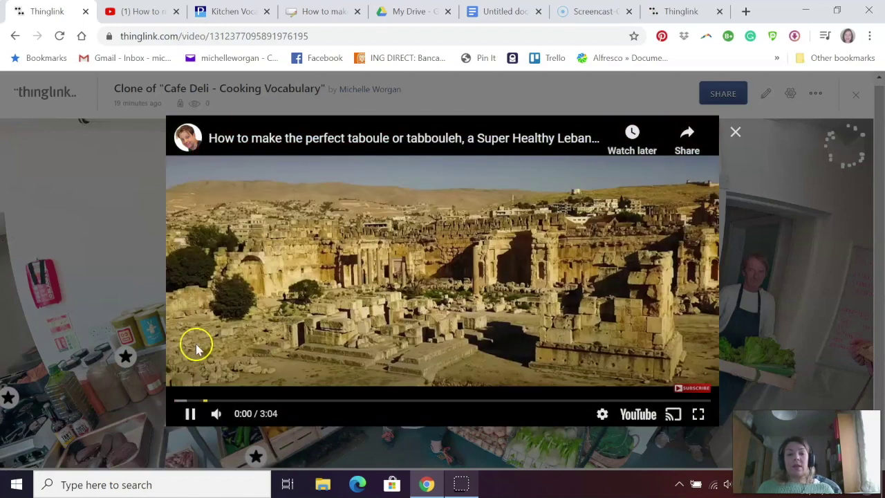
{"action": "left_click", "coordinate": [188, 413]}
{"action": "left_click", "coordinate": [735, 133]}
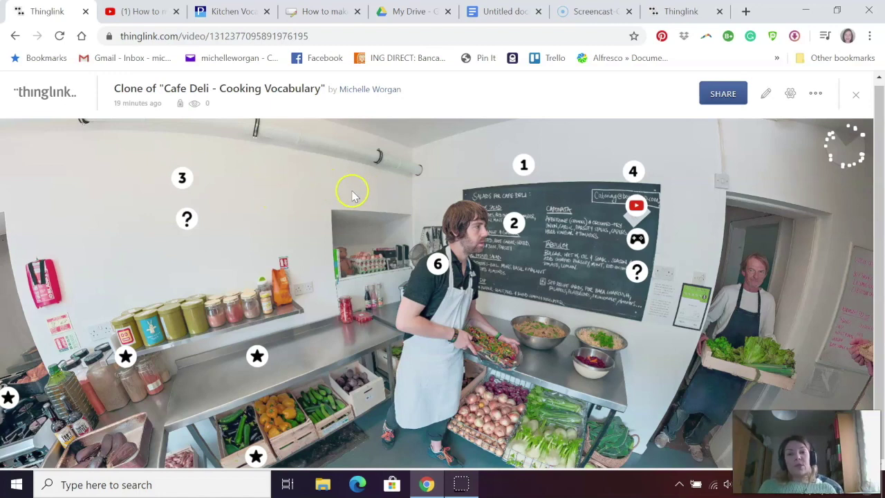
- Return to My Media and scroll through the scene cards back to the top
{"action": "left_click", "coordinate": [50, 93]}
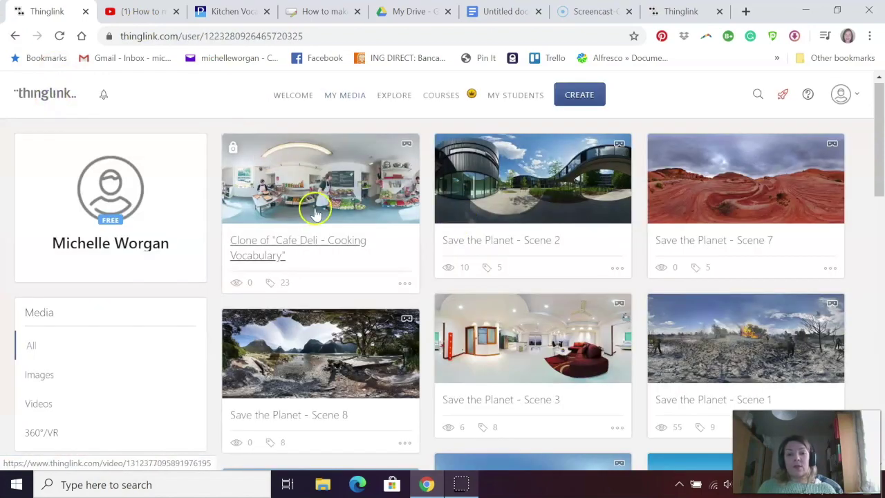
{"action": "scroll", "coordinate": [235, 200], "scroll_direction": "down", "scroll_amount": 12}
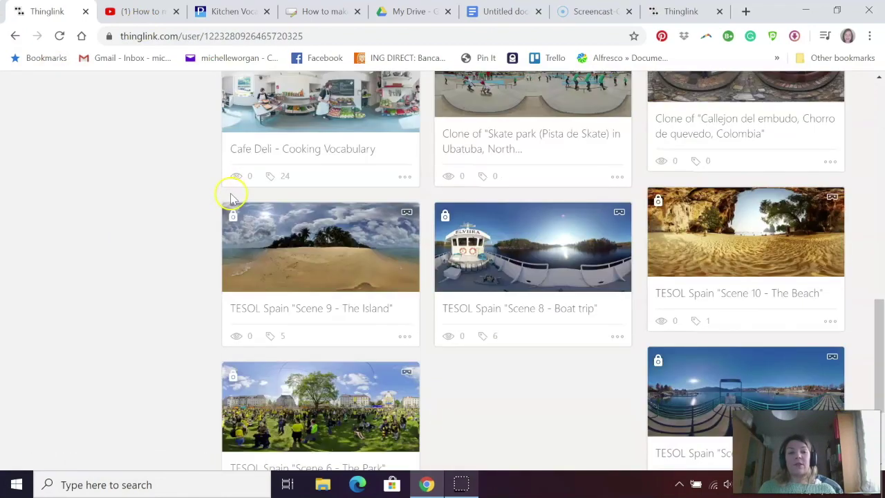
{"action": "scroll", "coordinate": [231, 200], "scroll_direction": "up", "scroll_amount": 6}
{"action": "scroll", "coordinate": [235, 219], "scroll_direction": "up", "scroll_amount": 6}
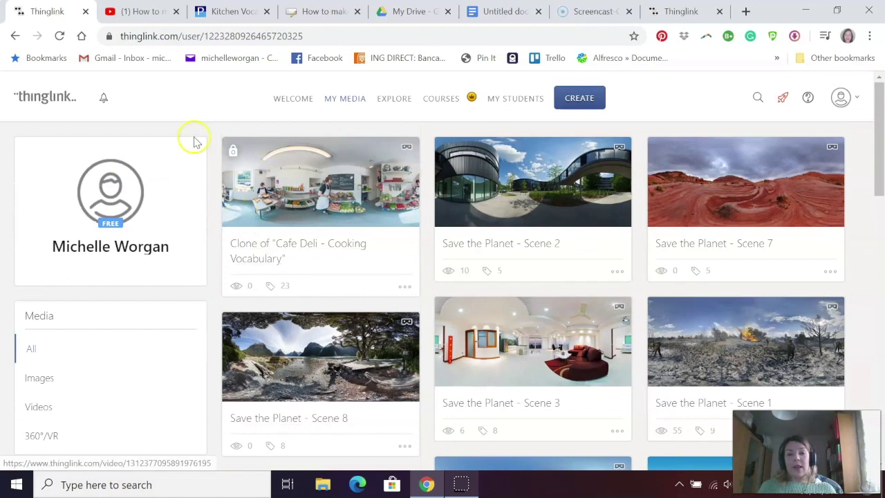